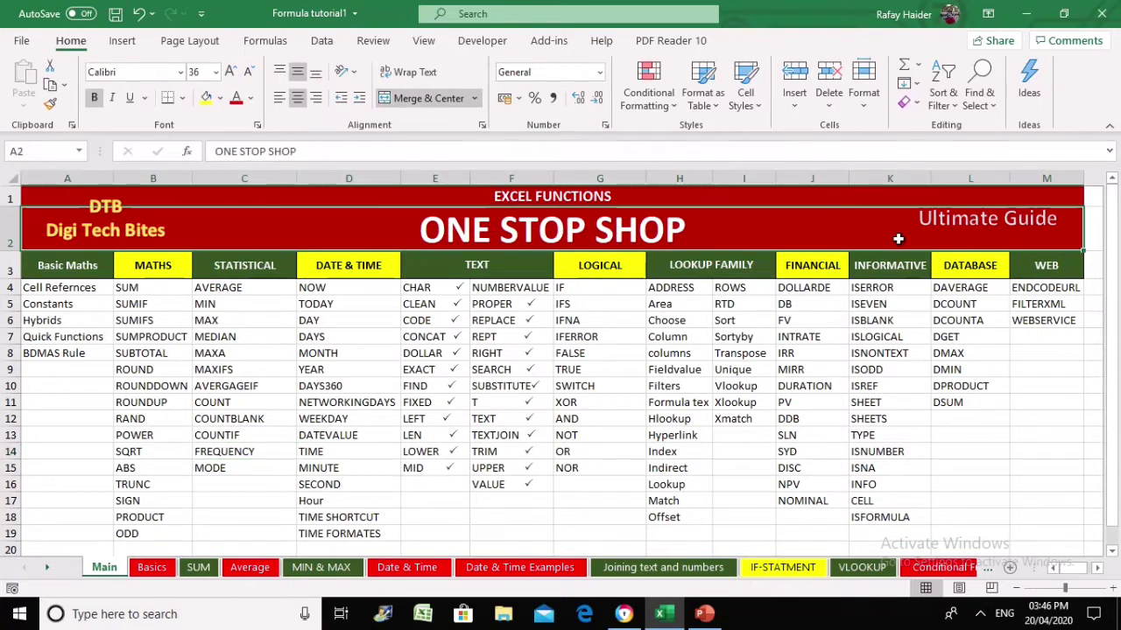
- Review the Main sheet's lists of text, logical, lookup, financial, informative, database and web functions
click(746, 354)
drag(434, 287, 473, 540)
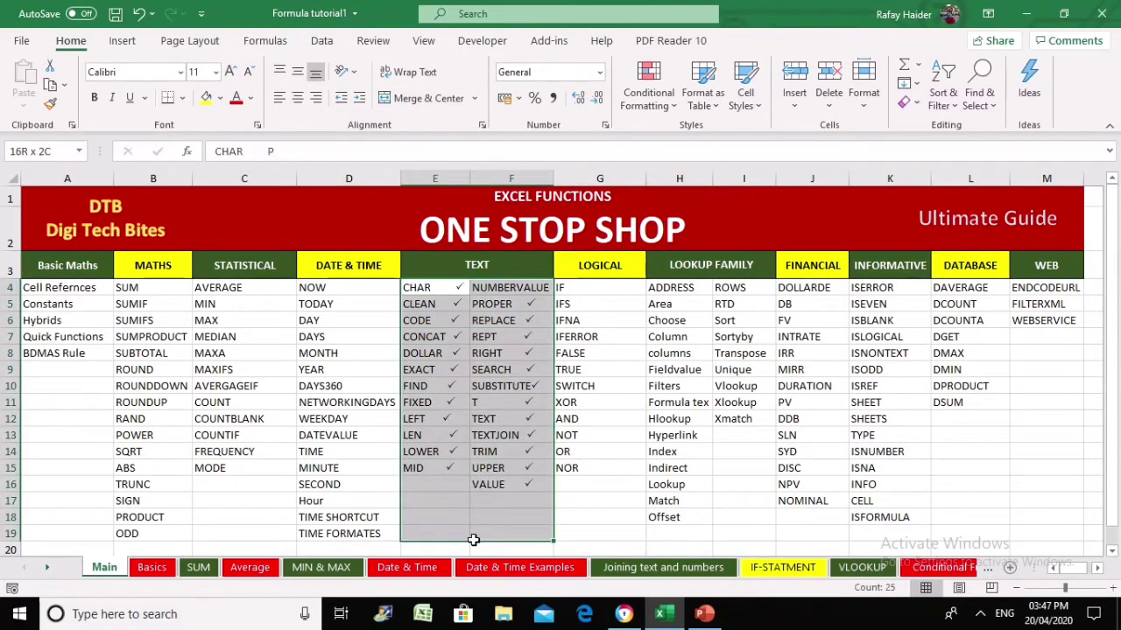
click(670, 419)
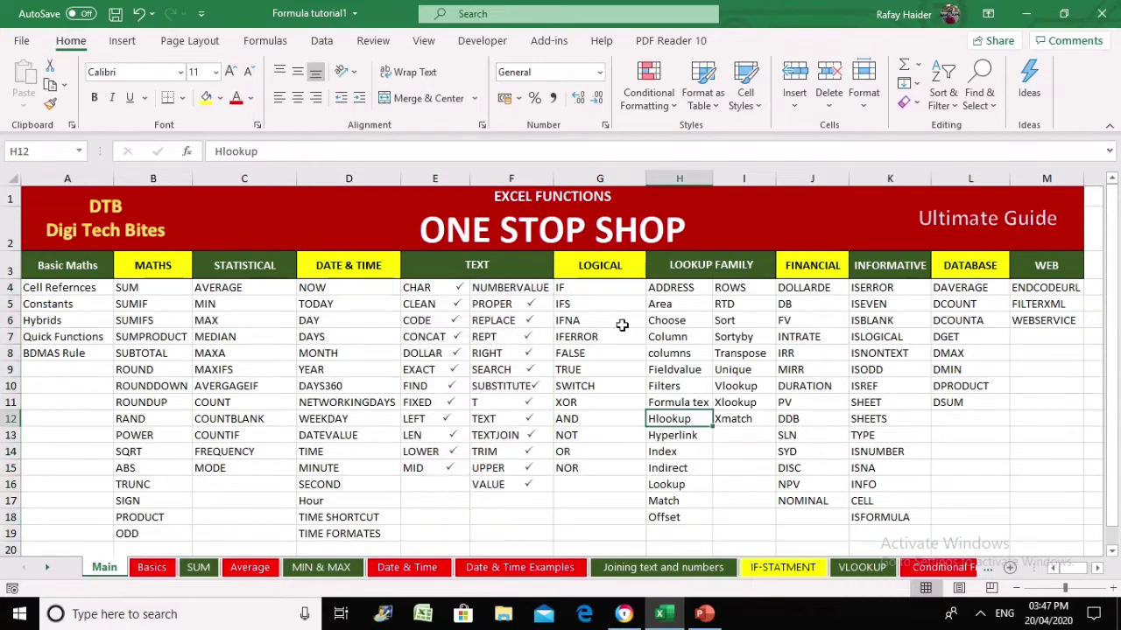
click(597, 291)
drag(594, 301, 595, 527)
drag(578, 403, 569, 471)
click(736, 495)
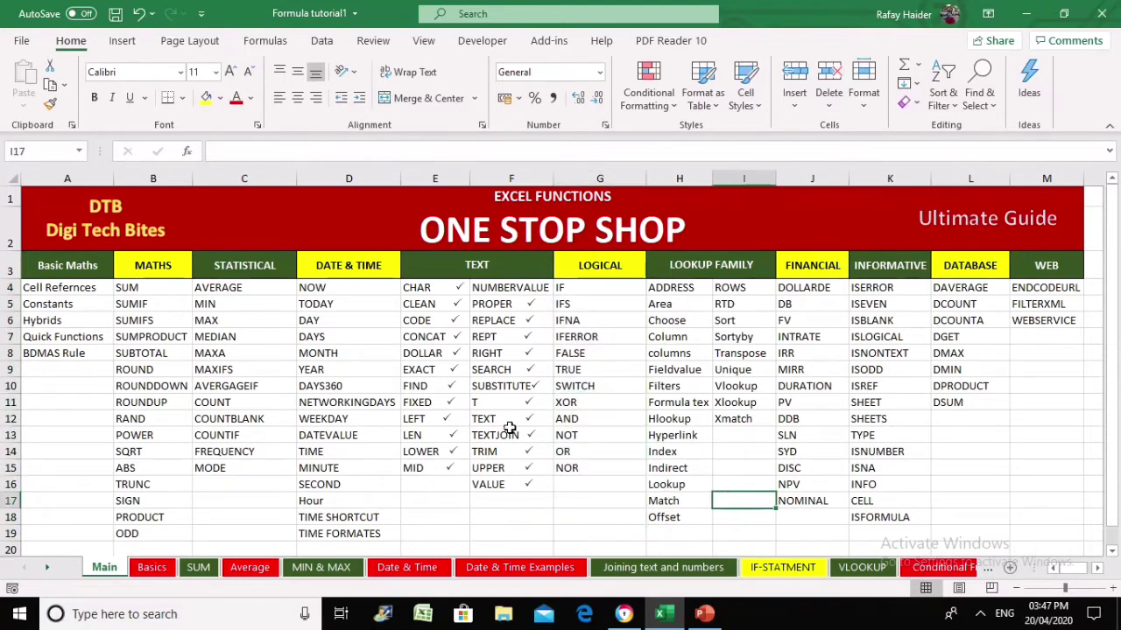
drag(419, 288, 552, 541)
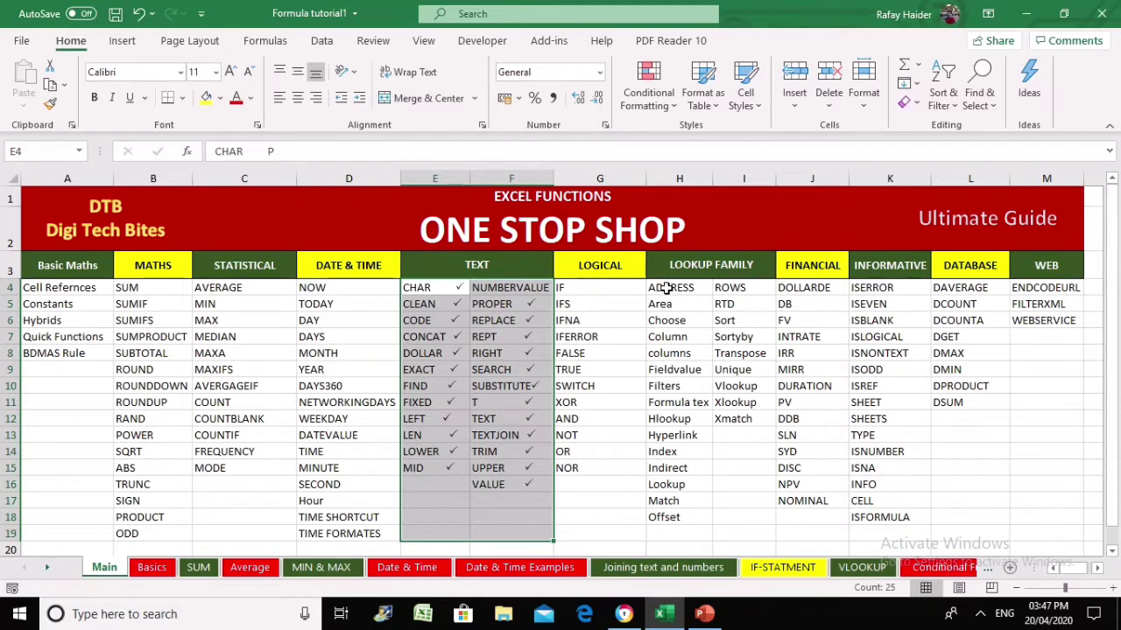
drag(667, 287, 1046, 486)
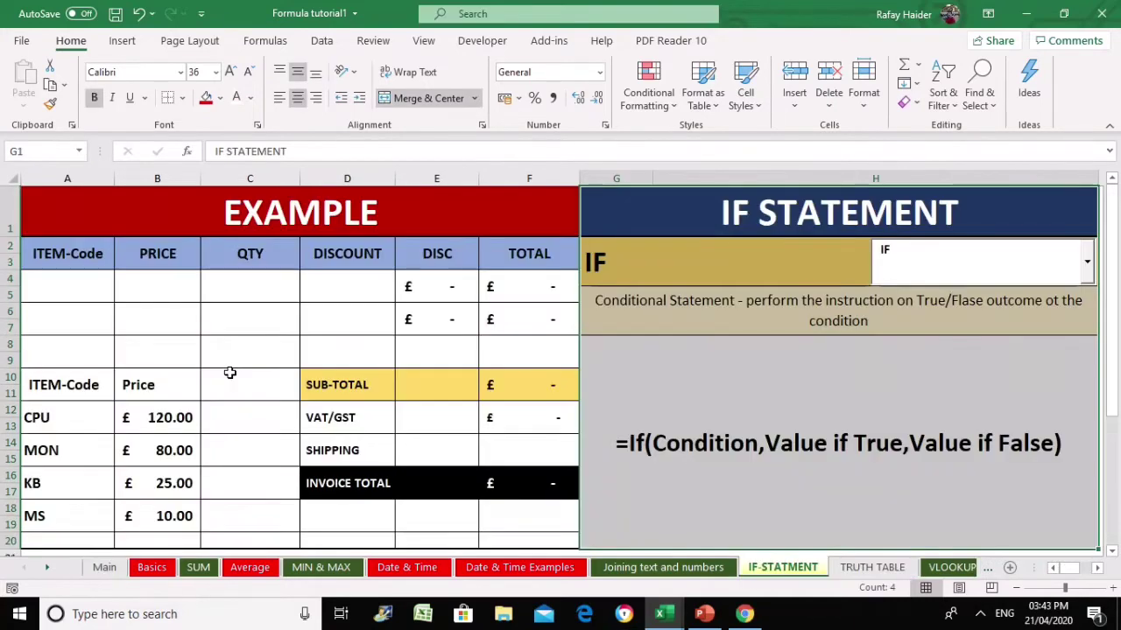
- Examine the IF-STATMENT sheet's list of selectable logical functions, plus the IF name, description and syntax cells
click(227, 368)
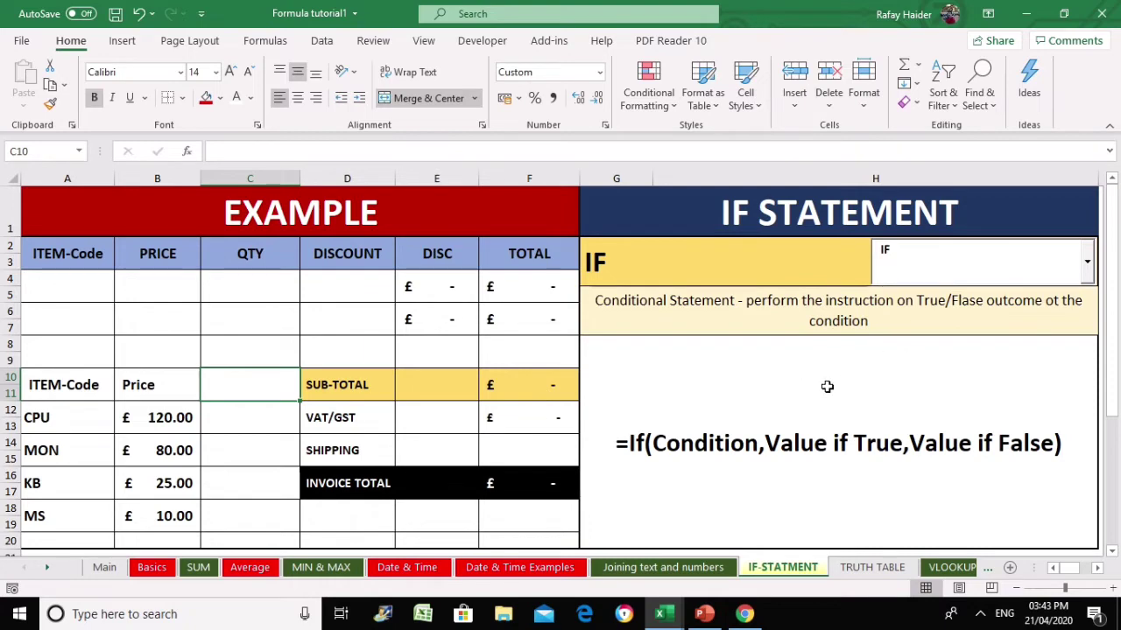
click(1087, 271)
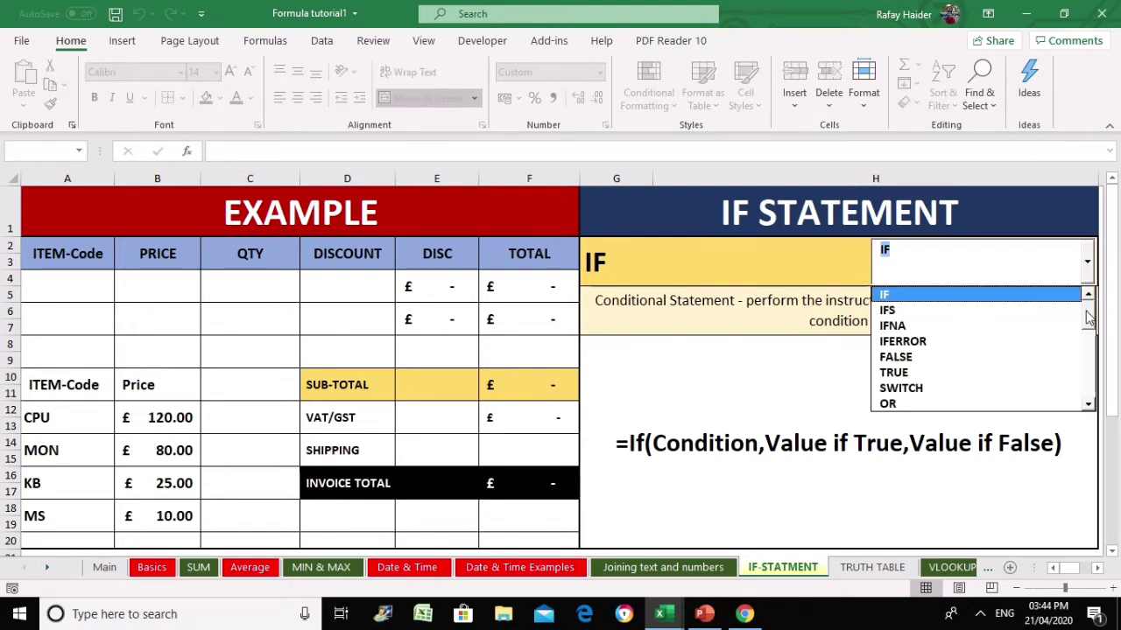
scroll(1088, 318, down, 2)
scroll(1088, 315, up, 2)
scroll(1088, 306, down, 2)
scroll(1088, 306, up, 2)
click(753, 339)
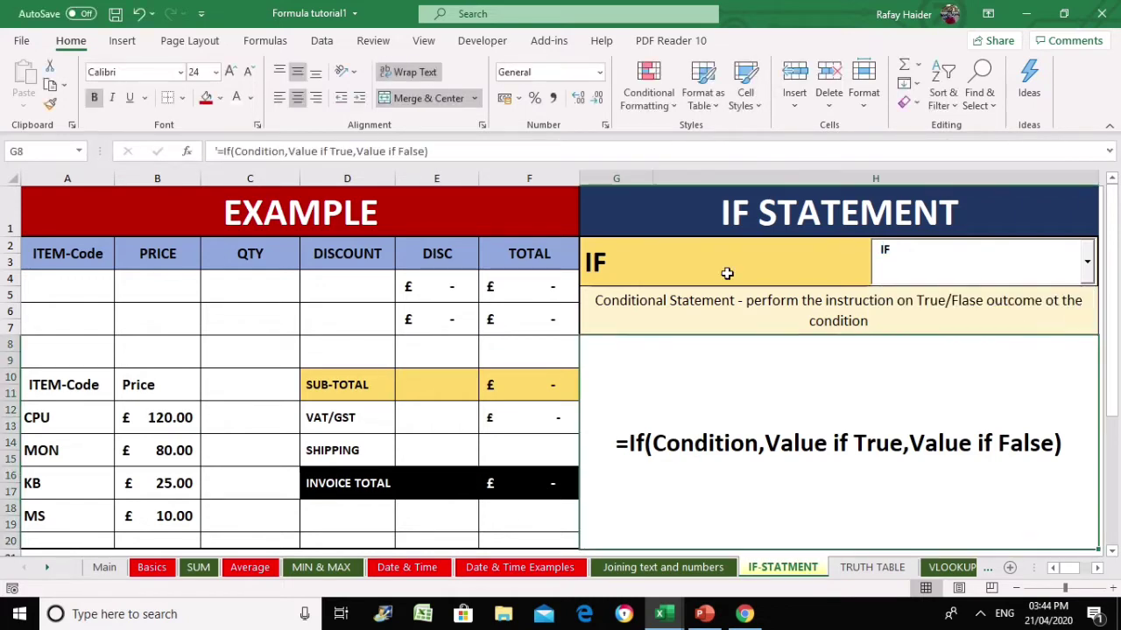
click(726, 273)
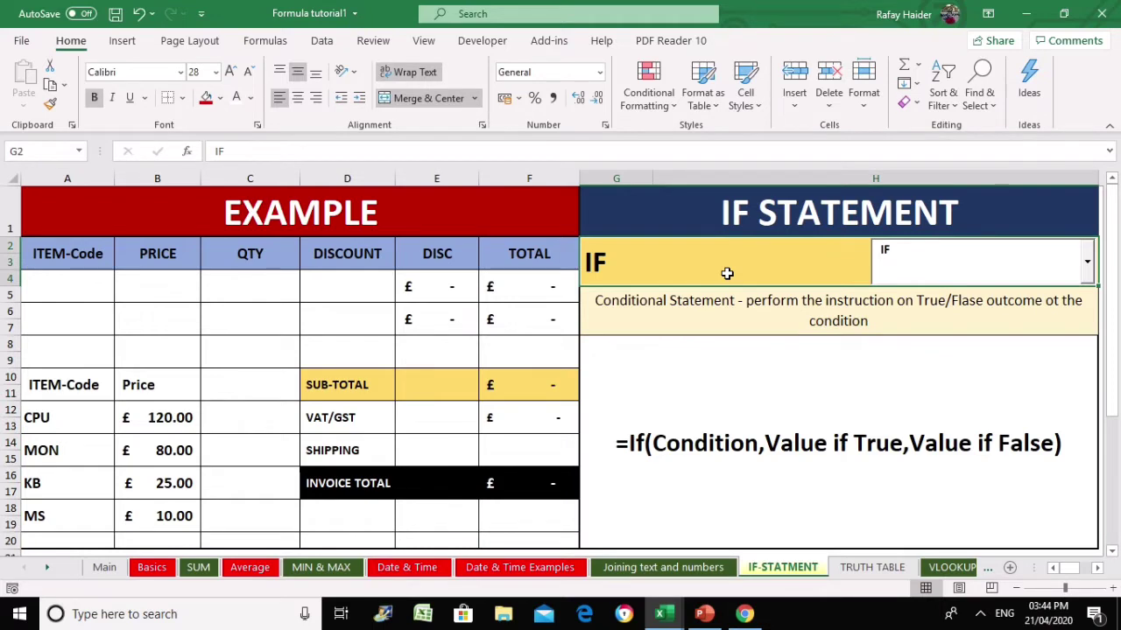
click(731, 320)
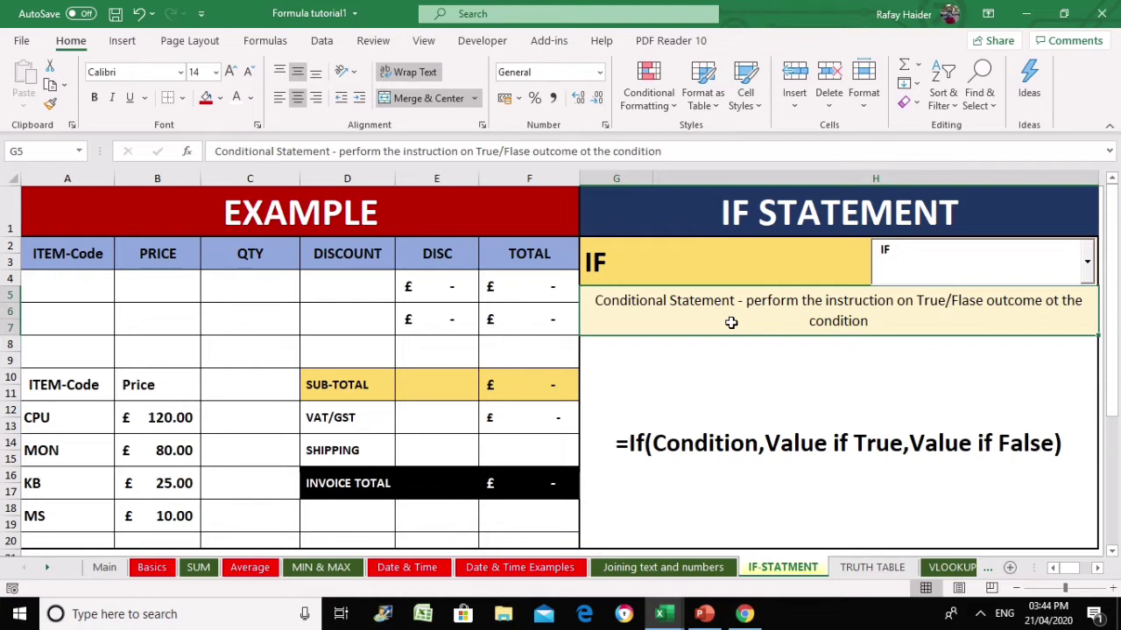
click(745, 419)
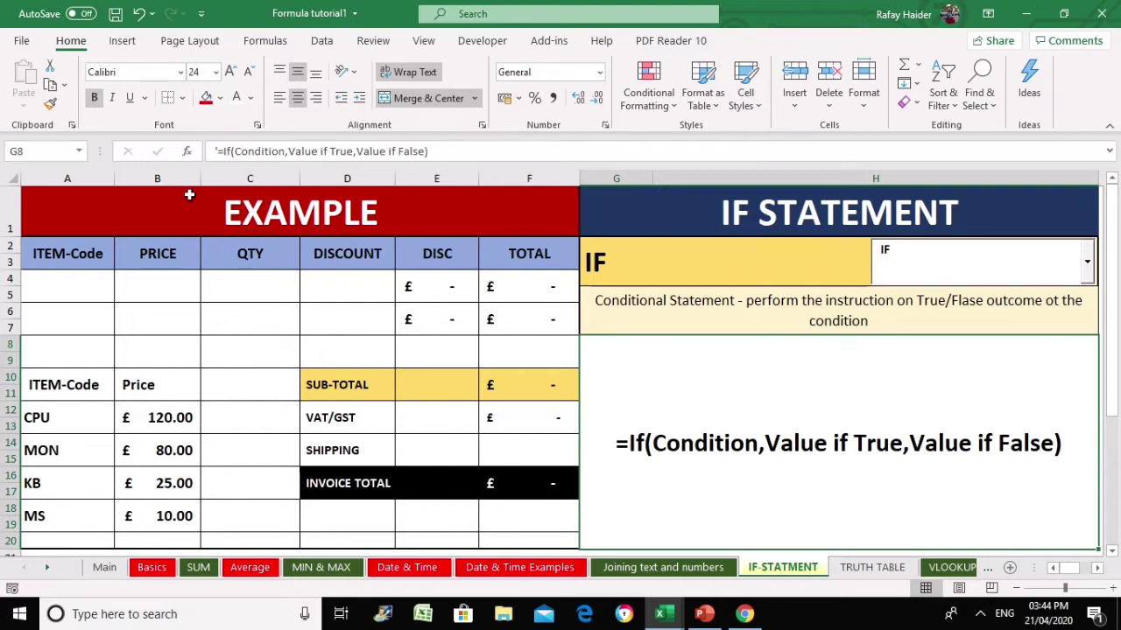
- Look over the EXAMPLE invoice area and the IF STATEMENT reference area, choosing IF in the function selector
drag(189, 196, 195, 540)
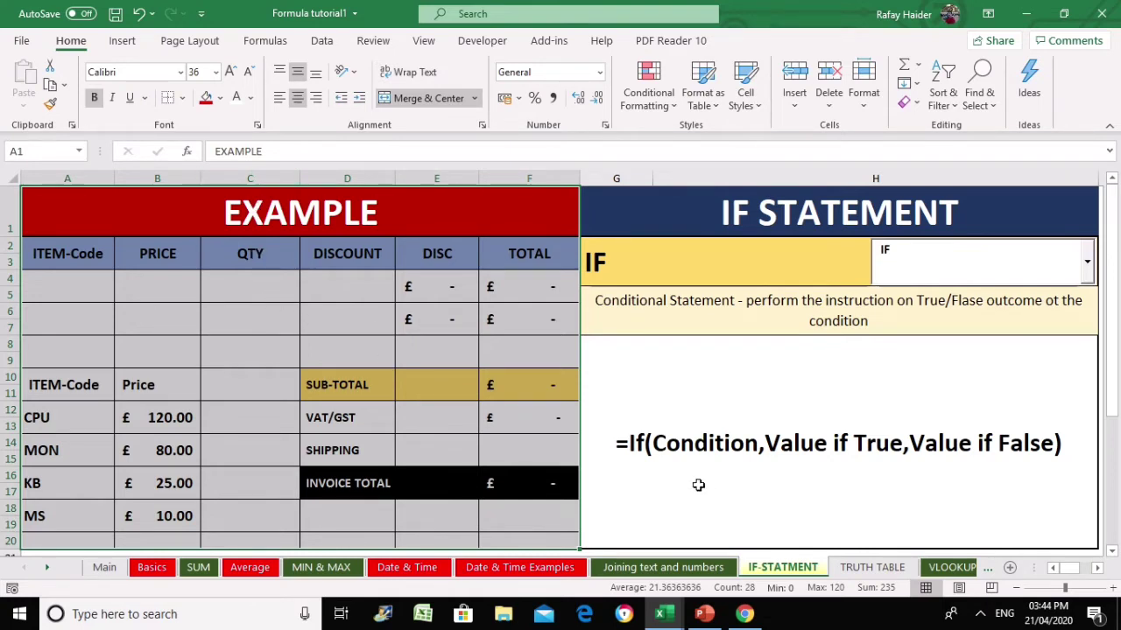
click(239, 343)
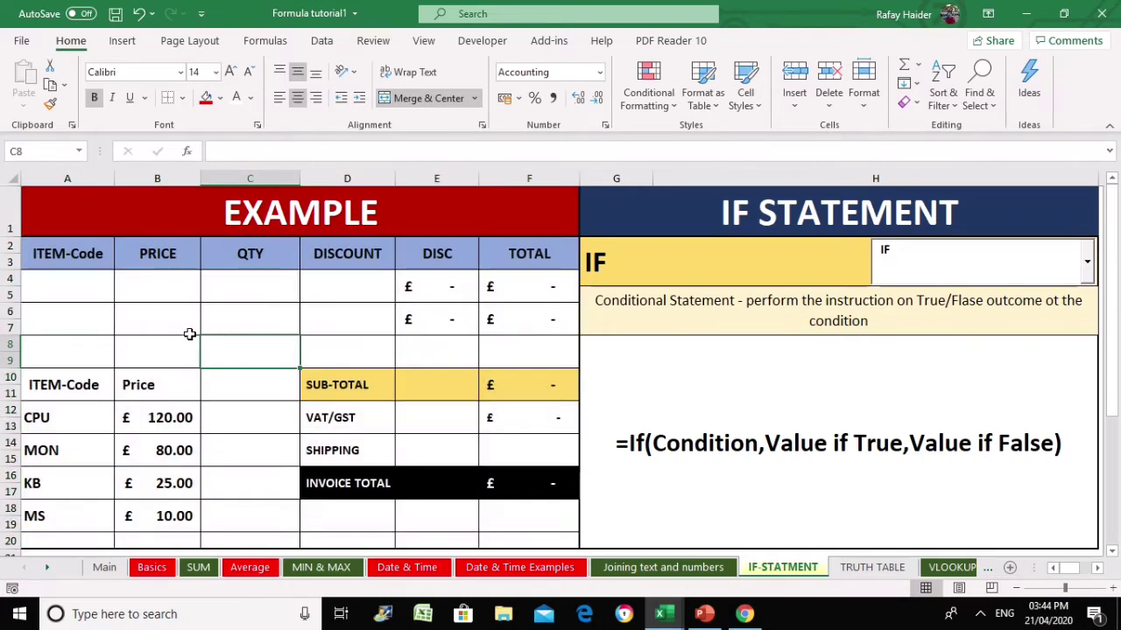
click(727, 360)
click(646, 255)
click(621, 210)
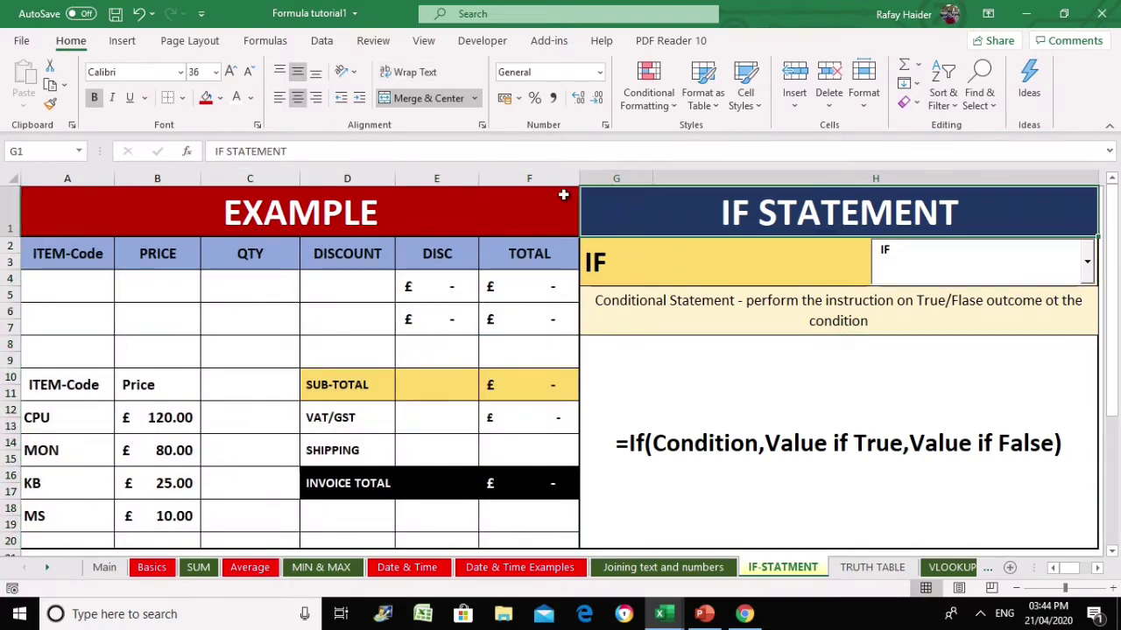
click(1087, 261)
click(1030, 299)
click(838, 361)
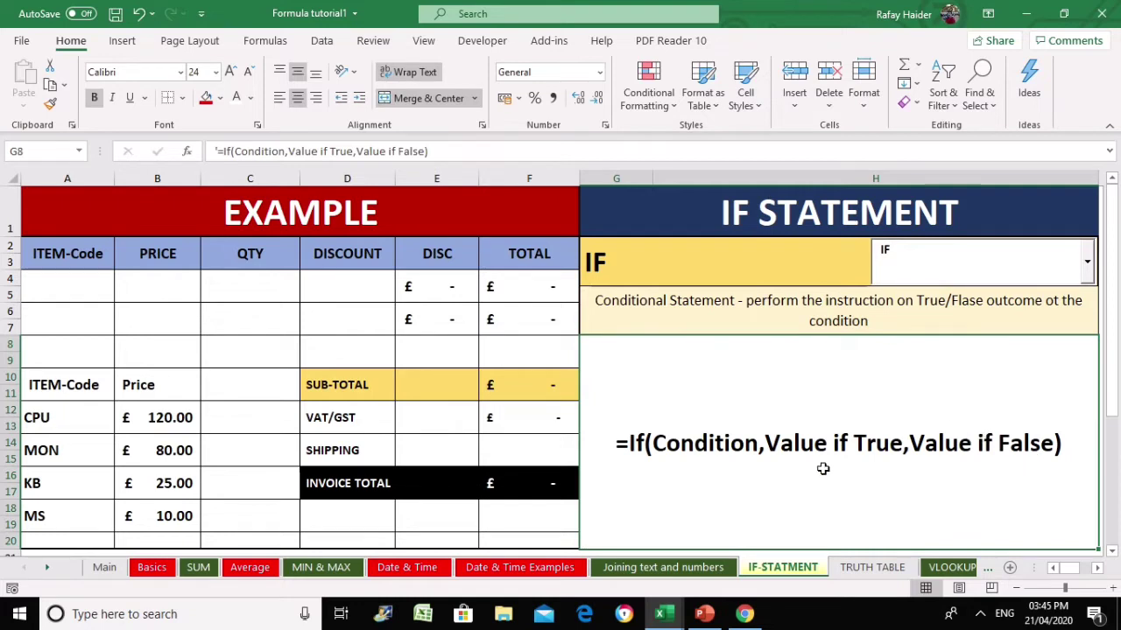
drag(290, 202, 313, 523)
click(186, 383)
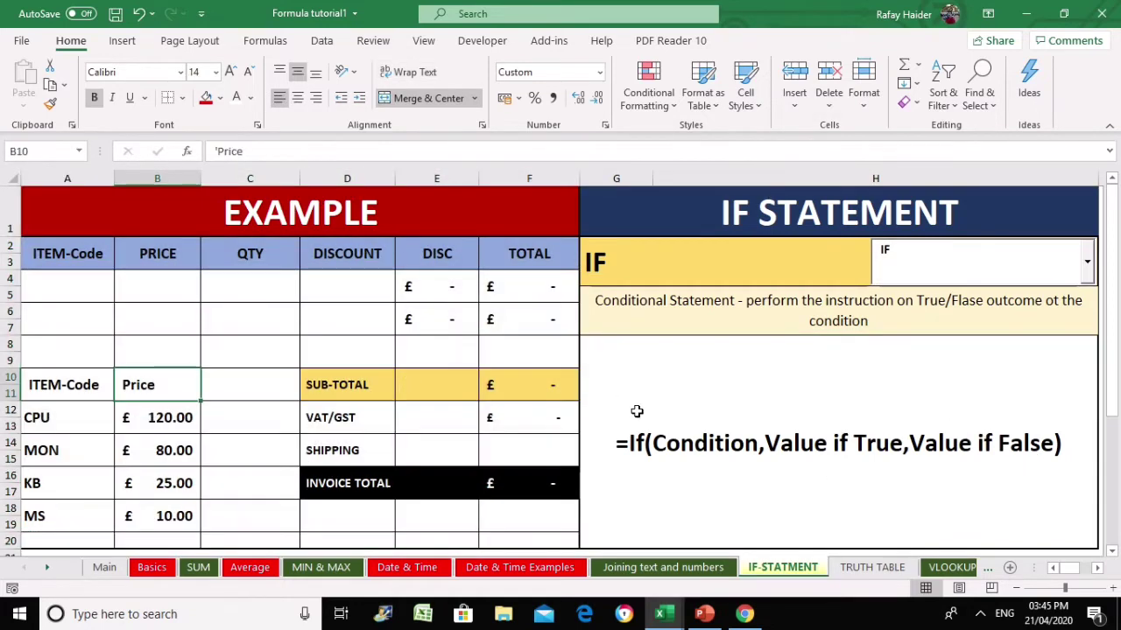
- Enter the item codes CPU in A4 and MON in A6 of the example invoice
click(77, 291)
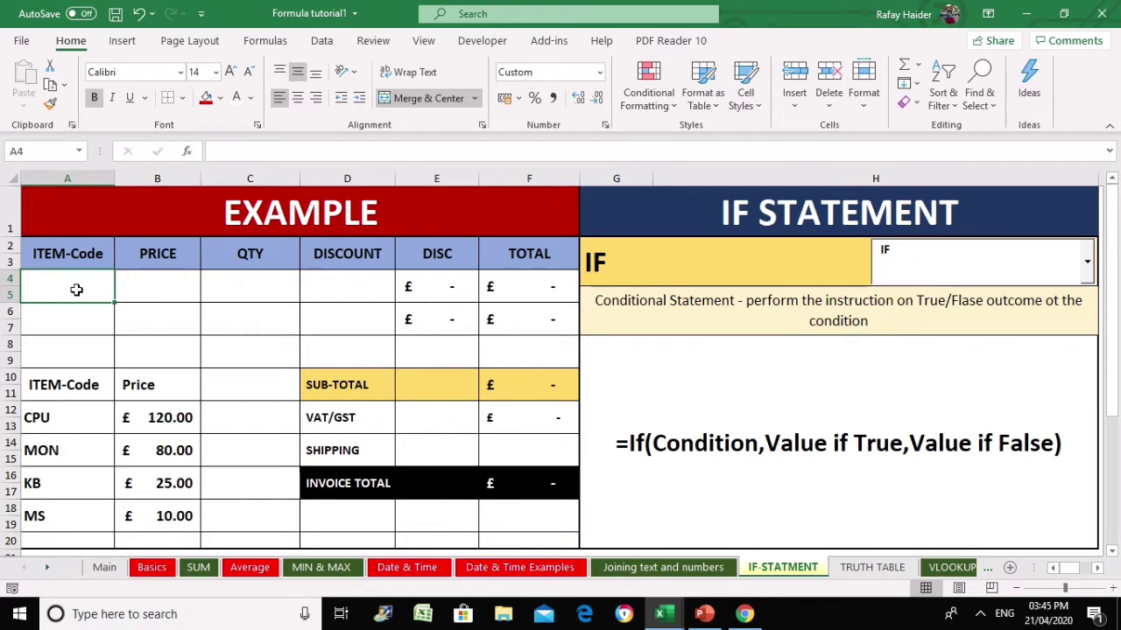
text(CPU)
key(Return)
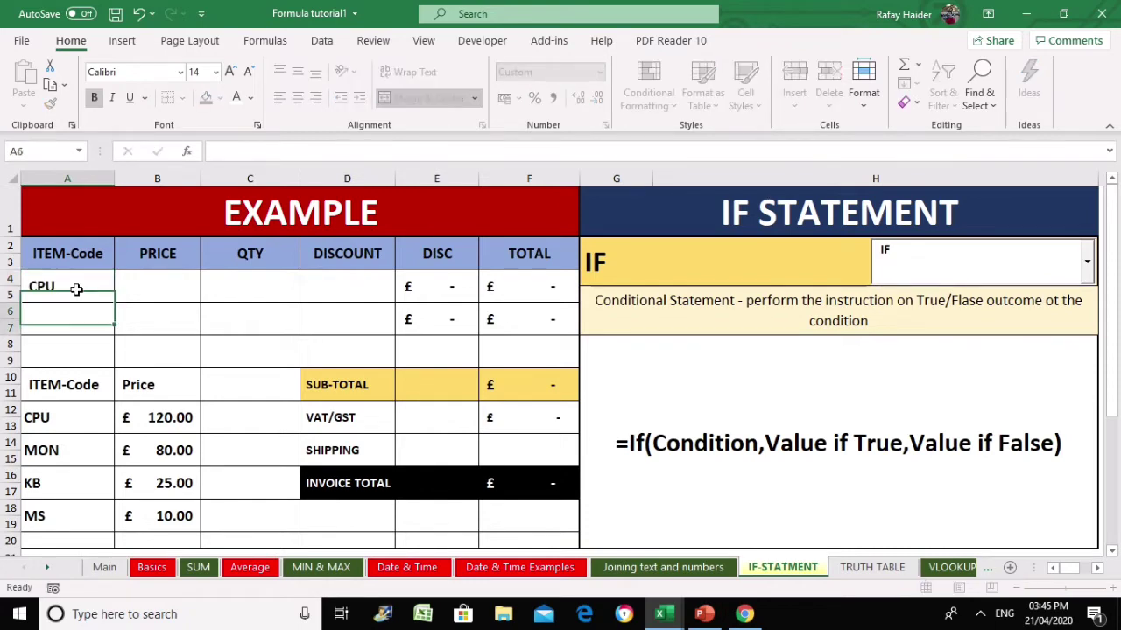
text(mon)
key(BackSpace)
key(BackSpace)
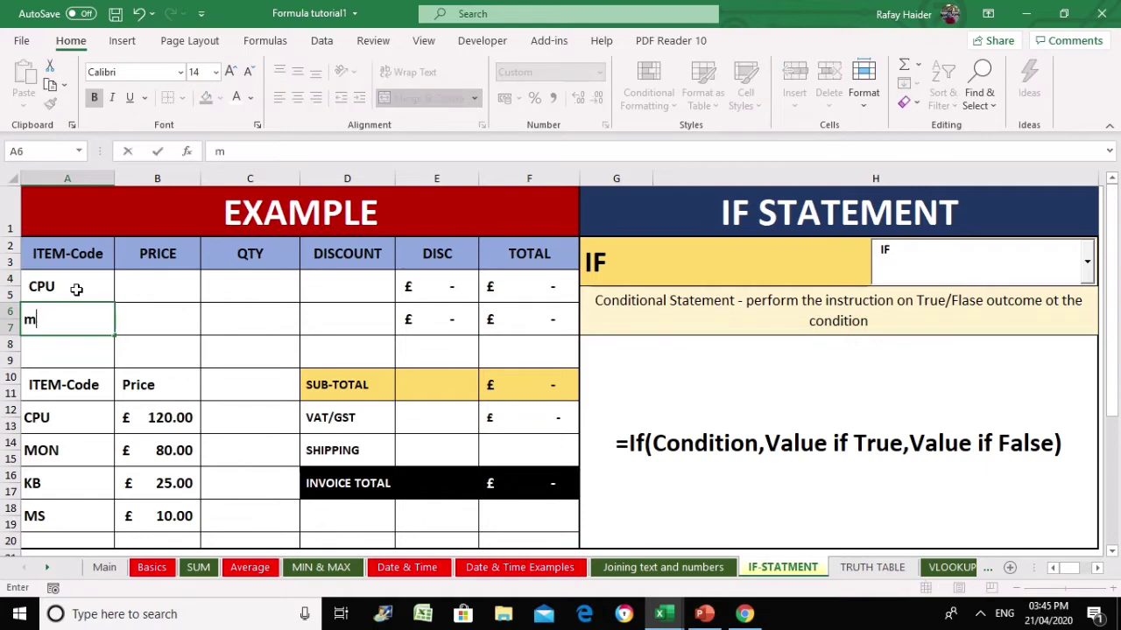
key(BackSpace)
text(mon)
click(107, 411)
click(77, 324)
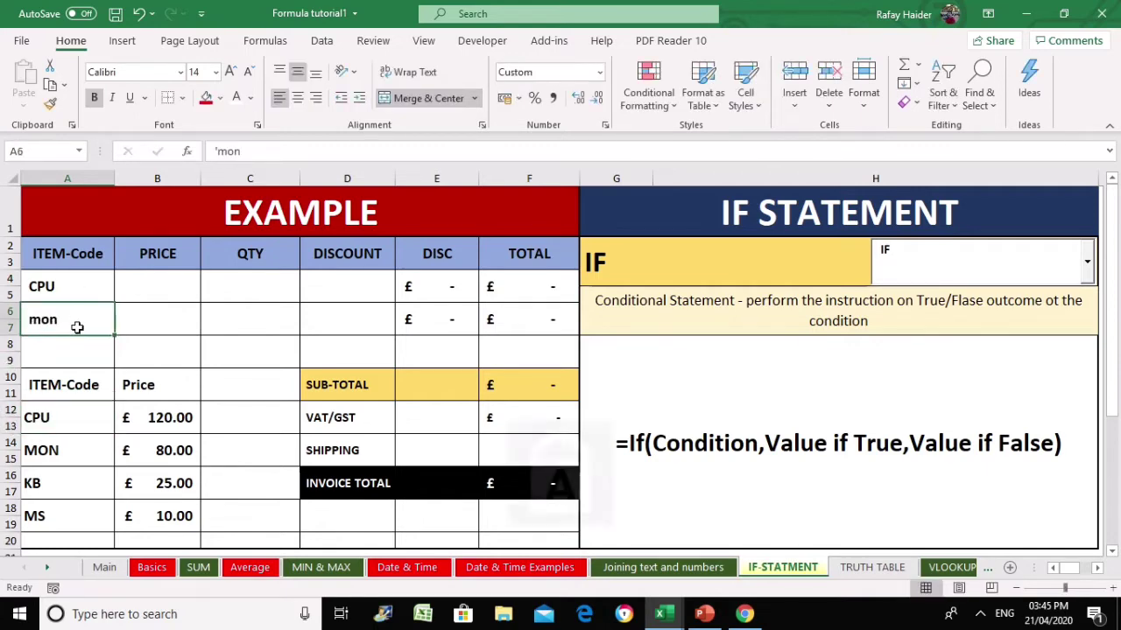
text(MON)
key(Return)
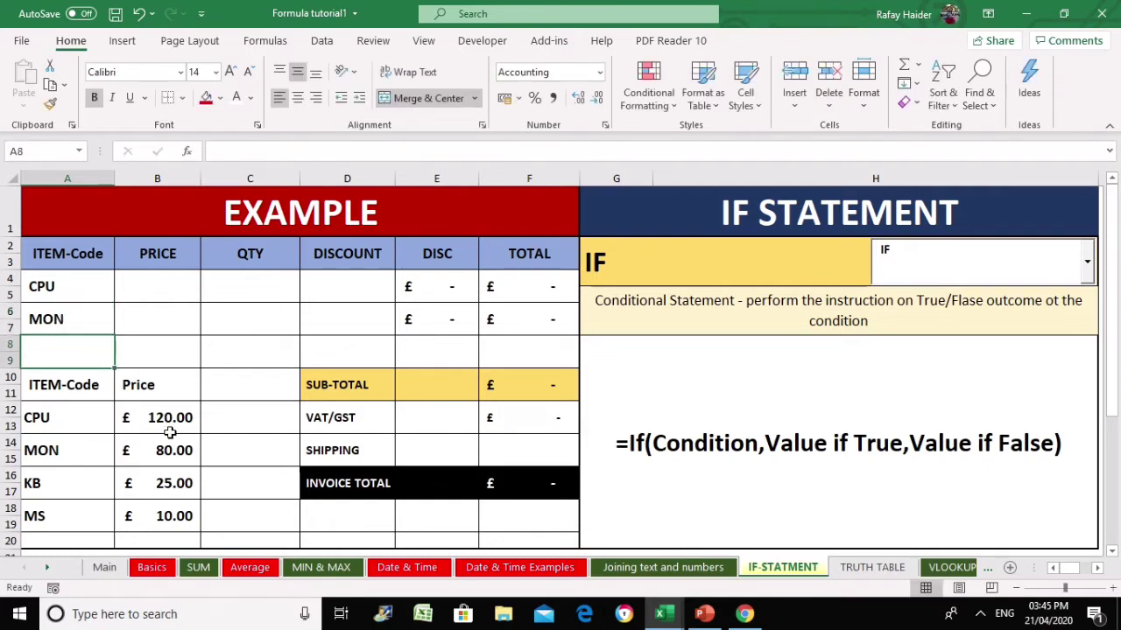
- Enter the listed prices for the invoice items: 120 for CPU and 80 for MON
drag(171, 422, 166, 518)
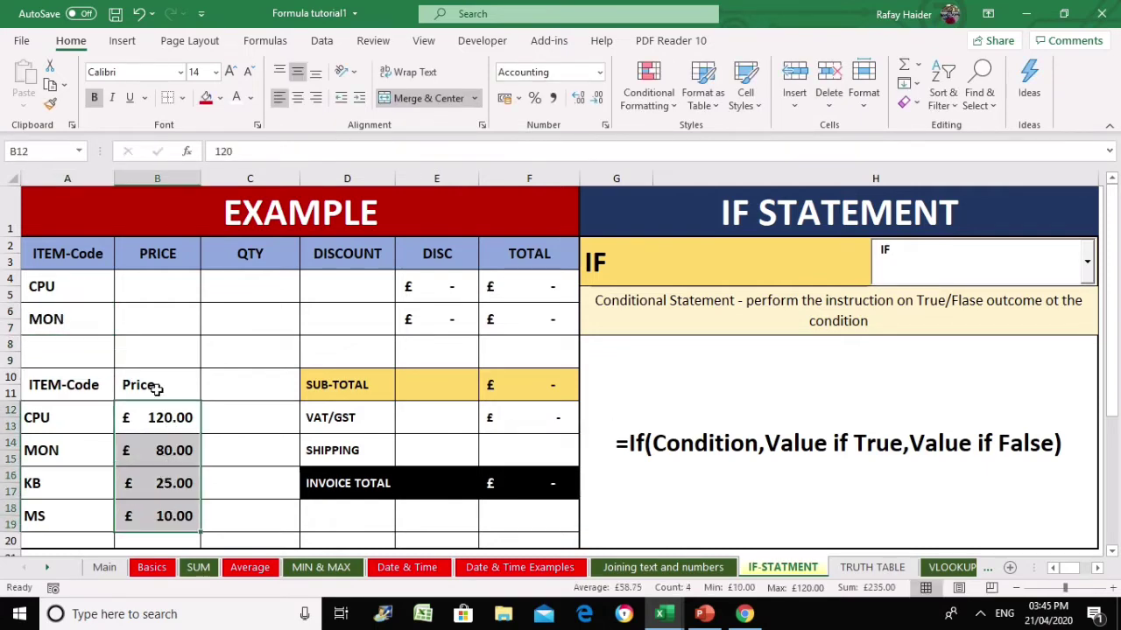
click(140, 290)
text(120)
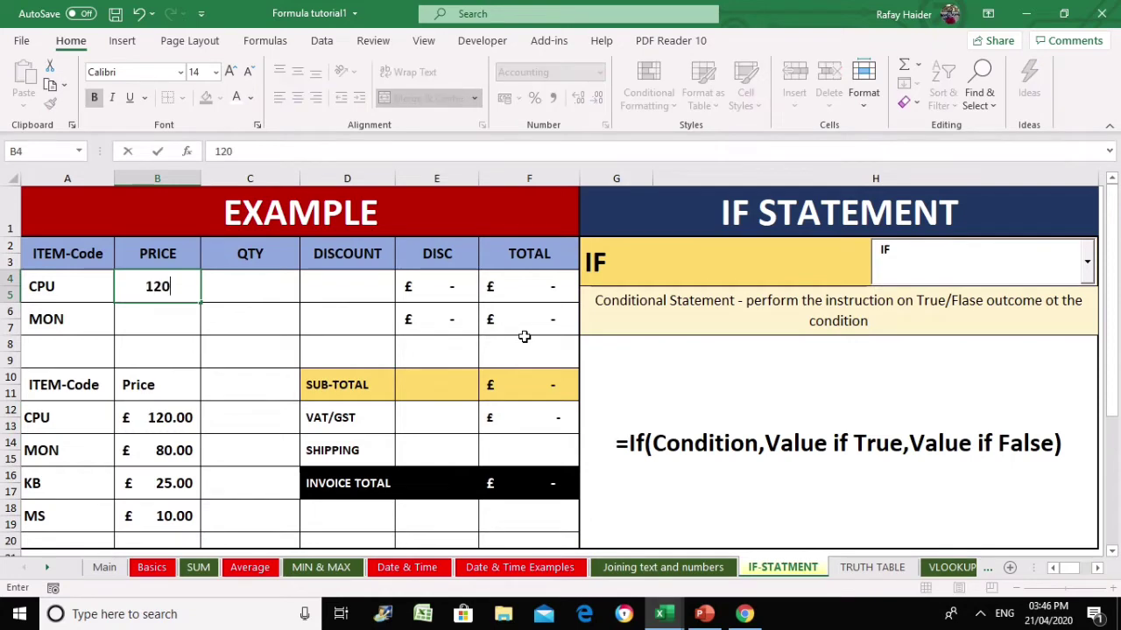
key(Return)
text(80)
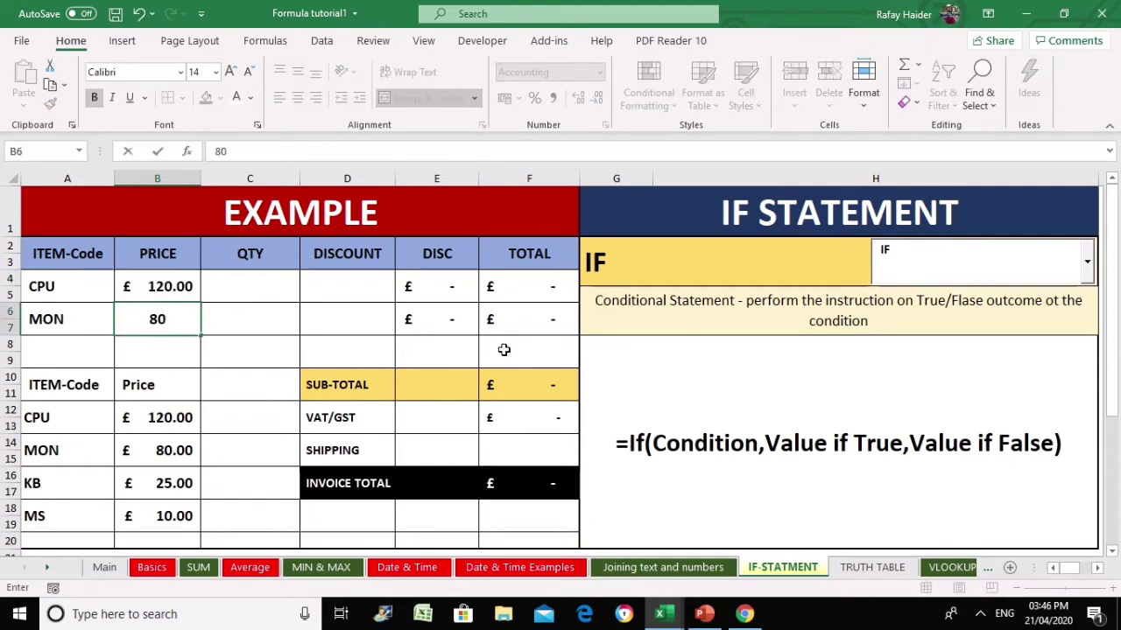
click(251, 362)
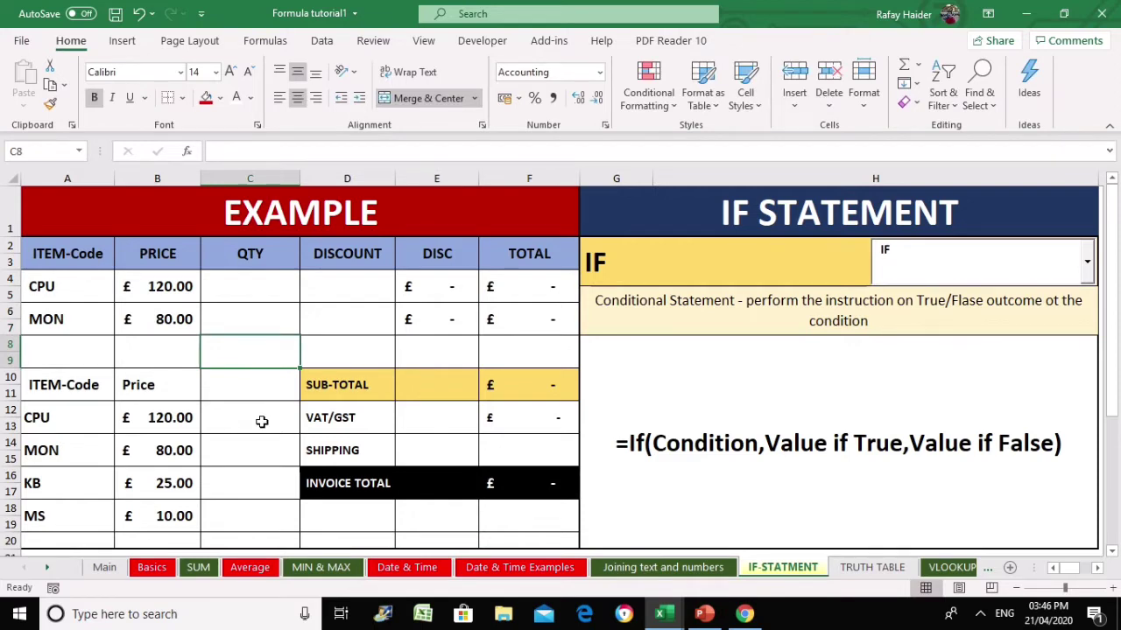
- Enter quantities of 10 for CPU and 15 for MON in the QTY column
click(243, 296)
text(10)
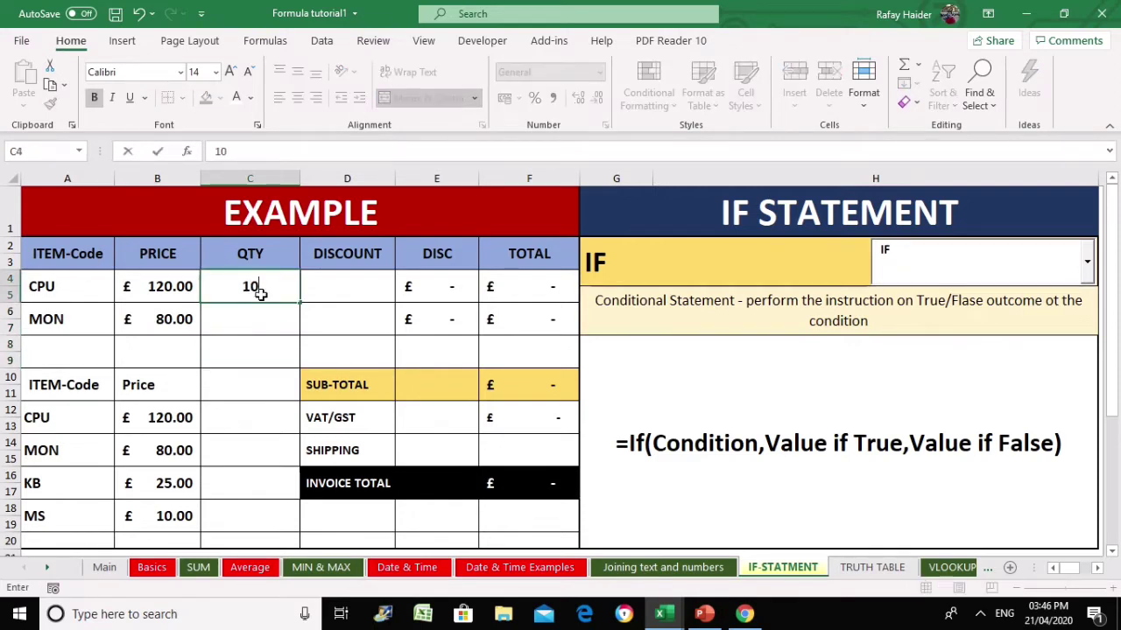
key(Return)
text(15)
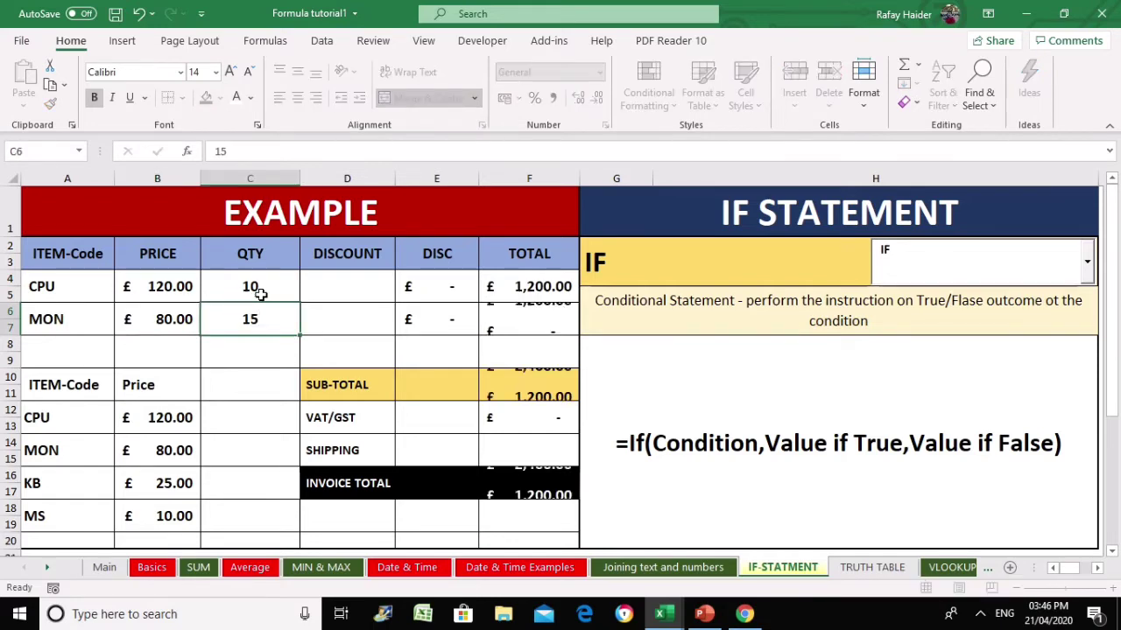
key(Return)
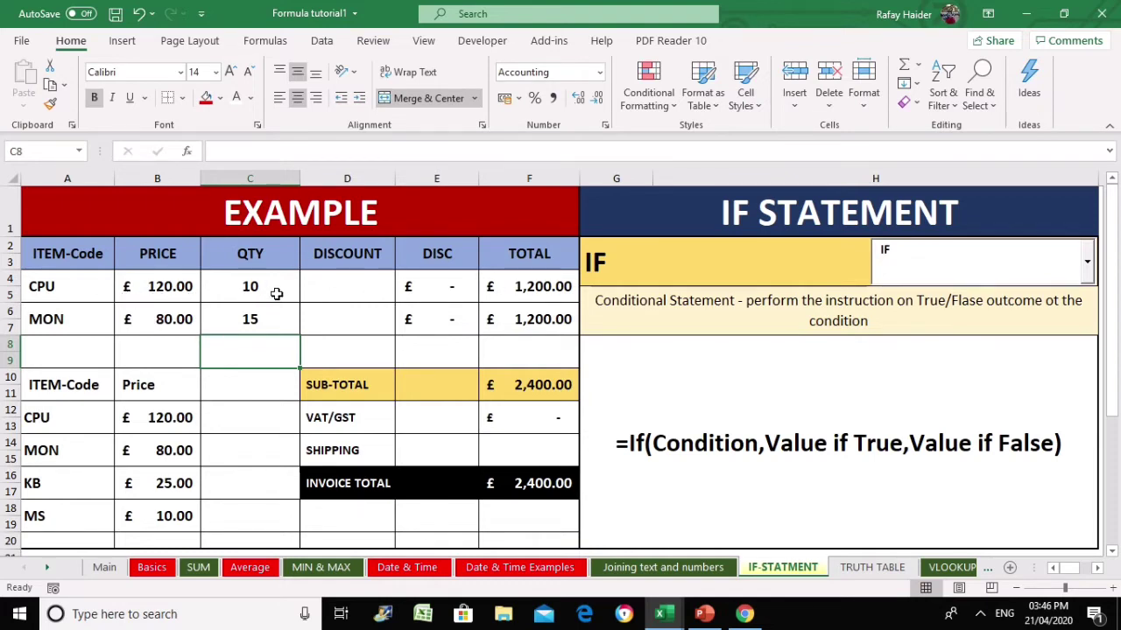
- Check the MON row's total formula and set the MON quantity to 16
click(162, 285)
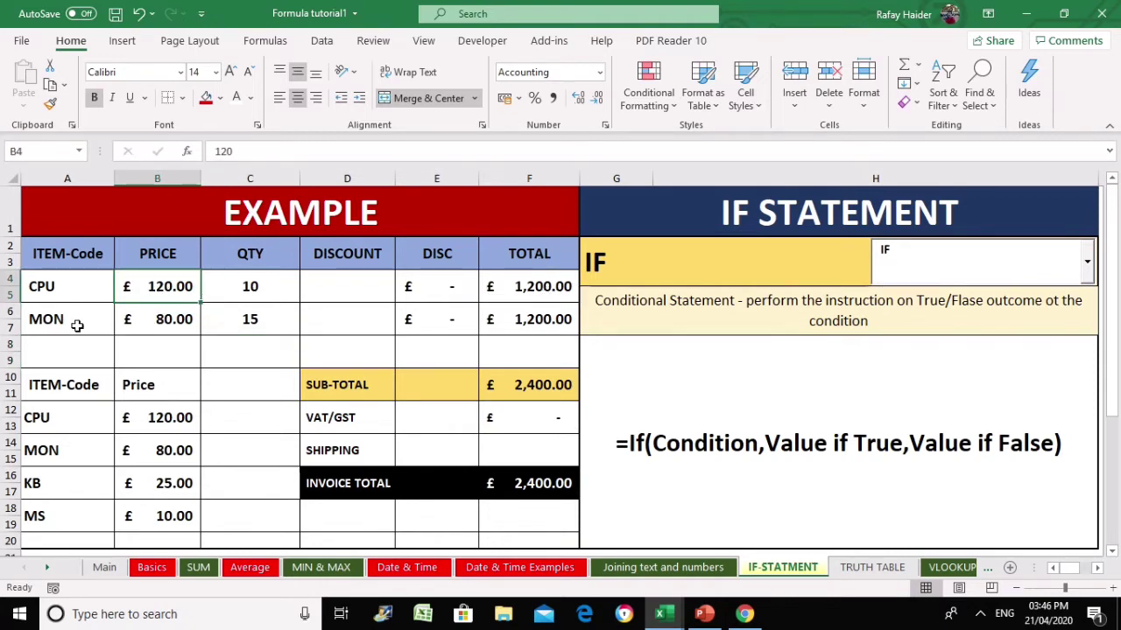
click(529, 321)
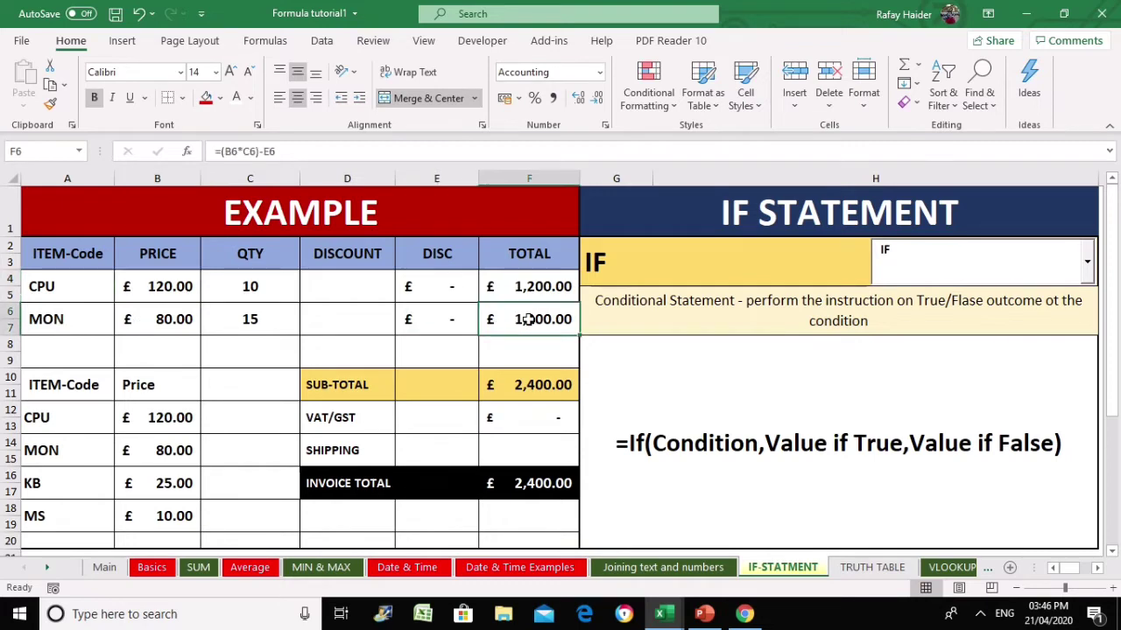
click(246, 323)
text(16)
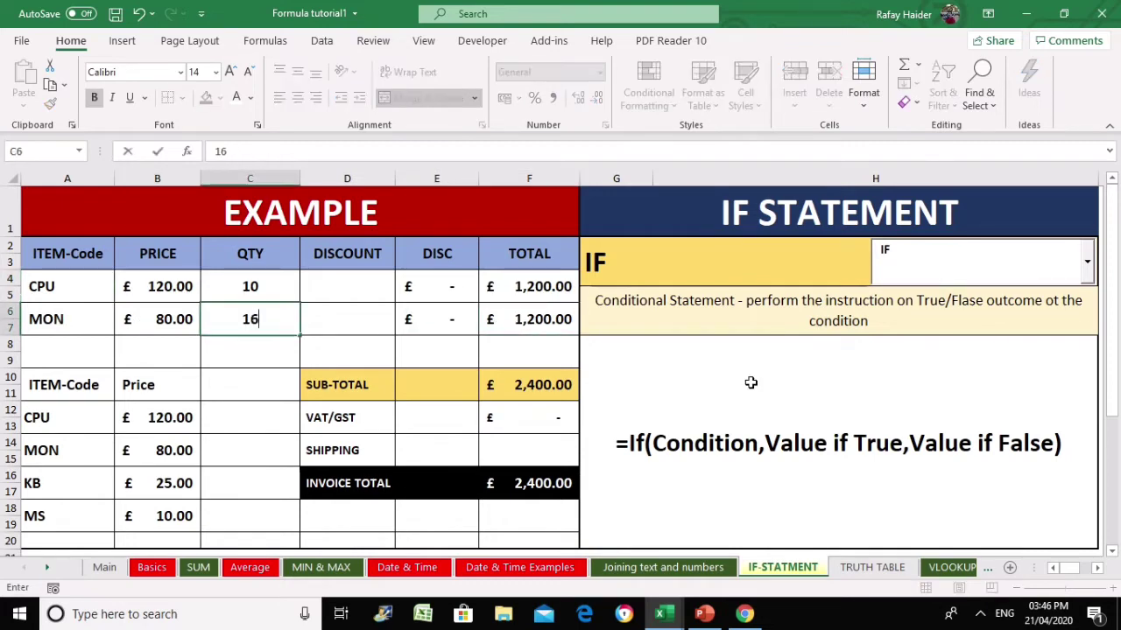
key(Return)
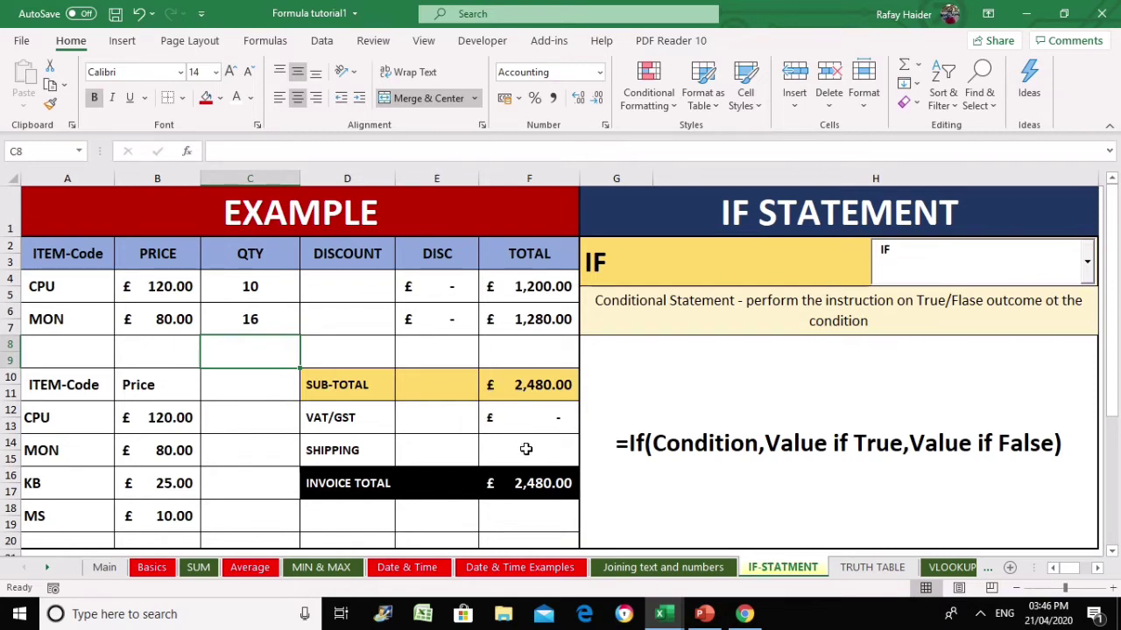
- Set the VAT/GST option in E12 to YES
click(438, 425)
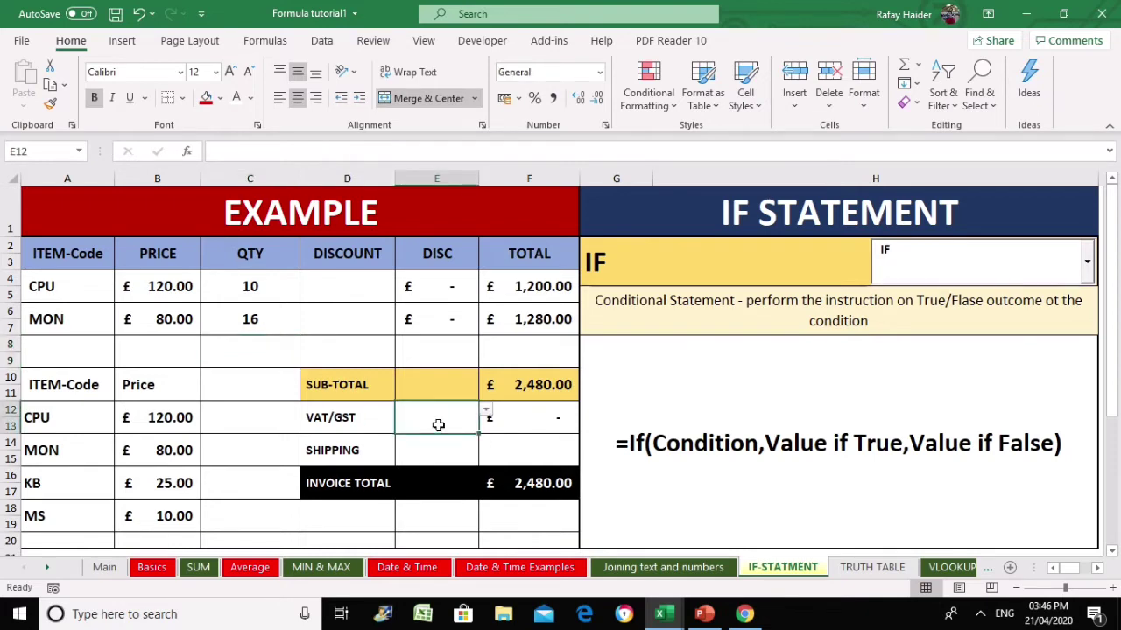
click(485, 411)
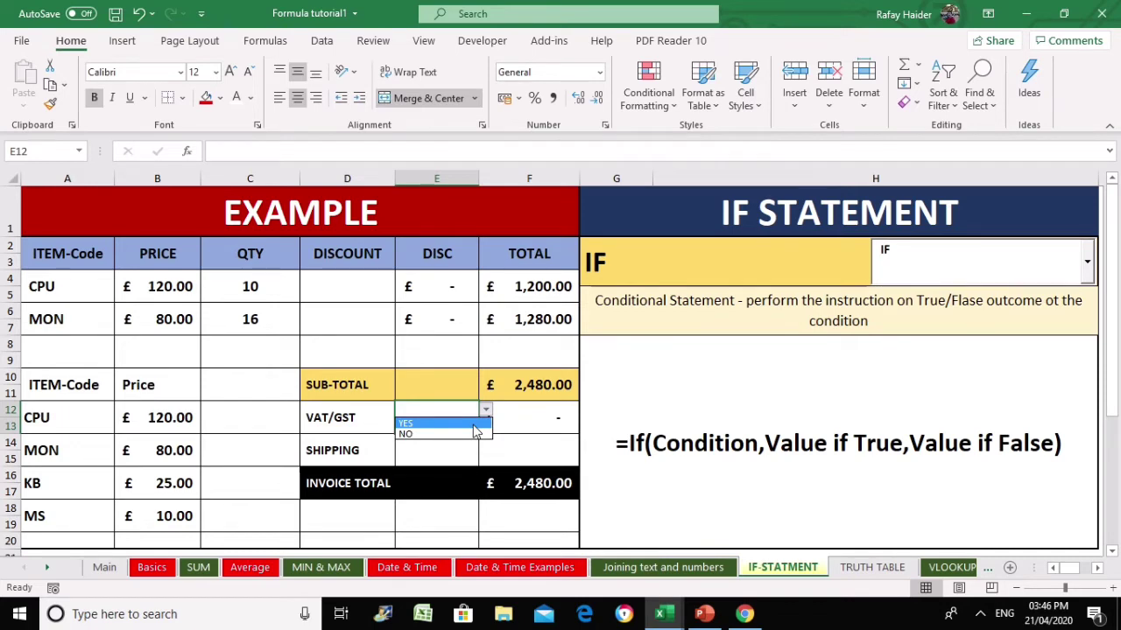
click(473, 423)
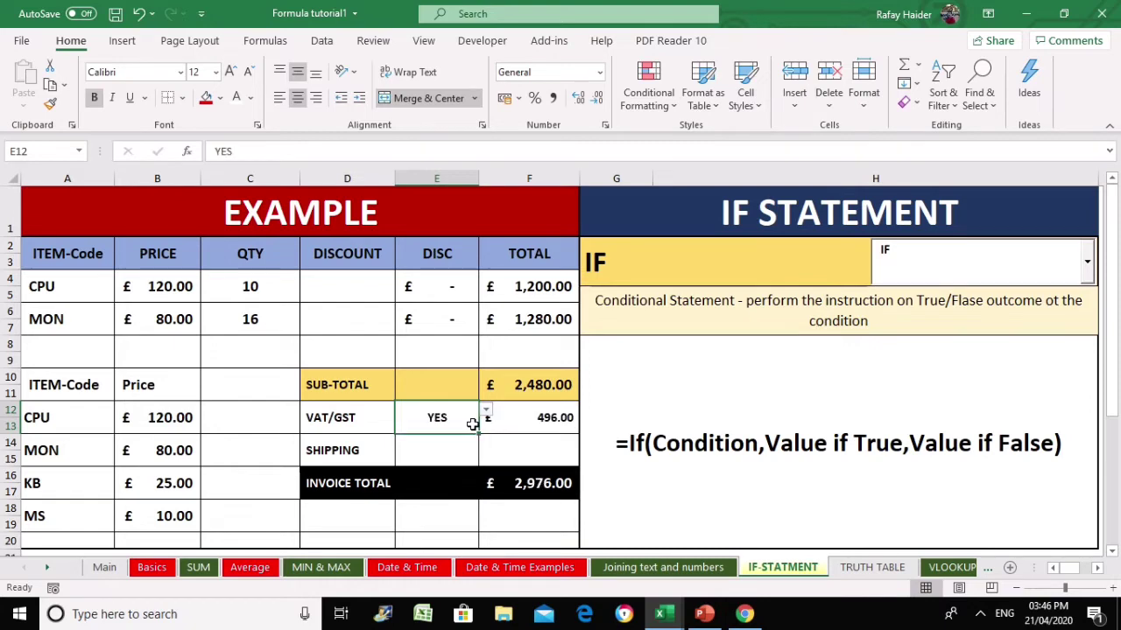
- Check the VAT amount's formula in F12 and set the VAT/GST option in E12 to NO
click(514, 420)
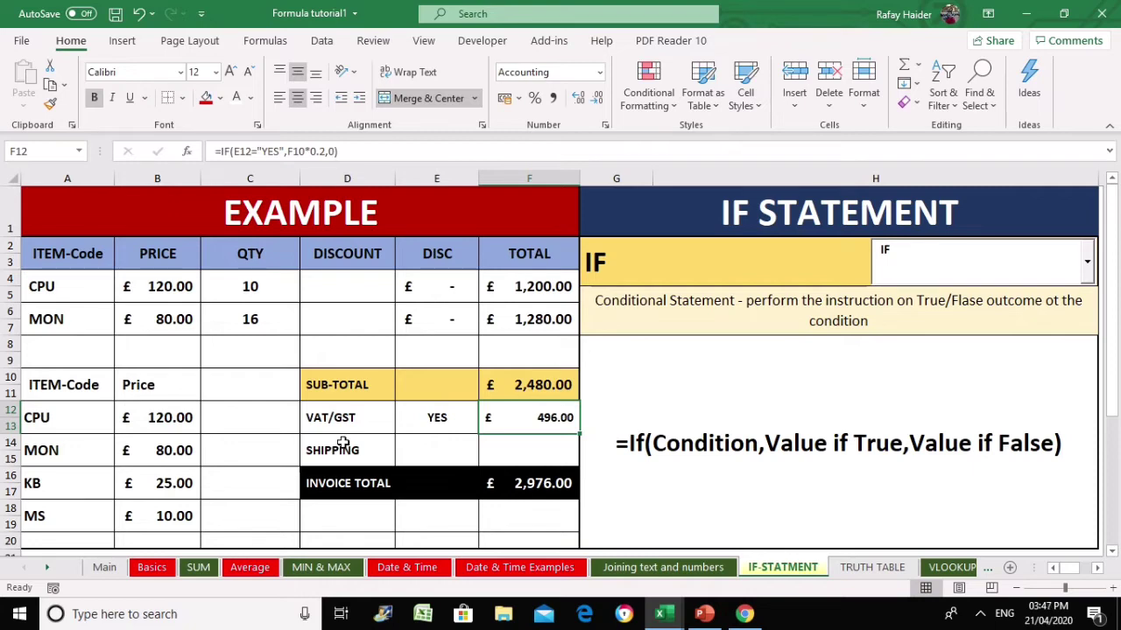
click(429, 420)
click(485, 411)
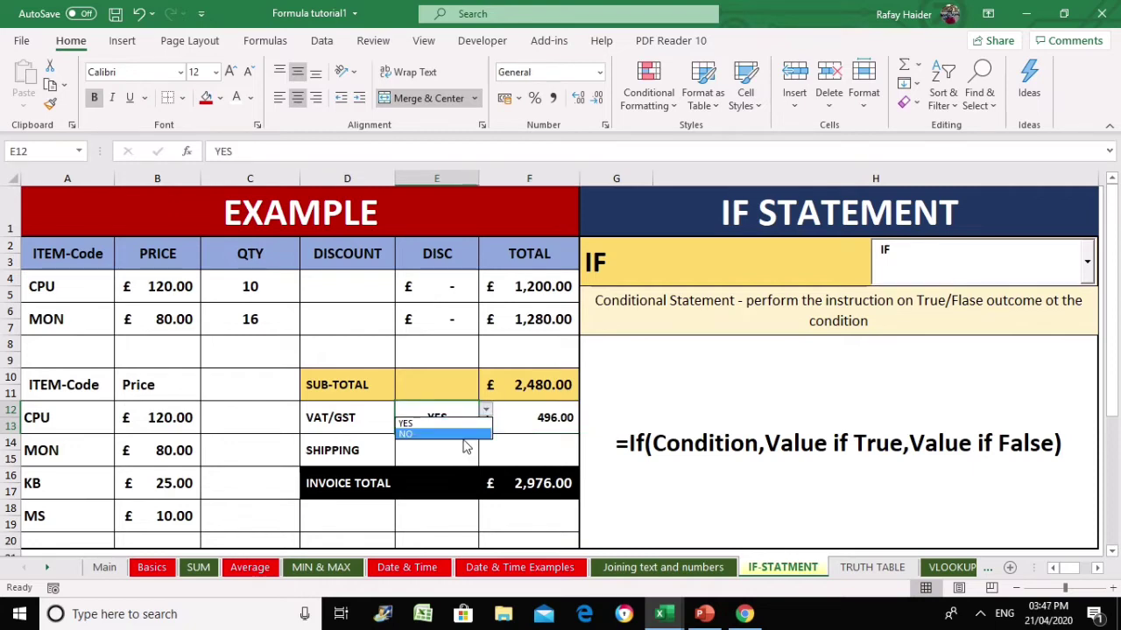
click(465, 434)
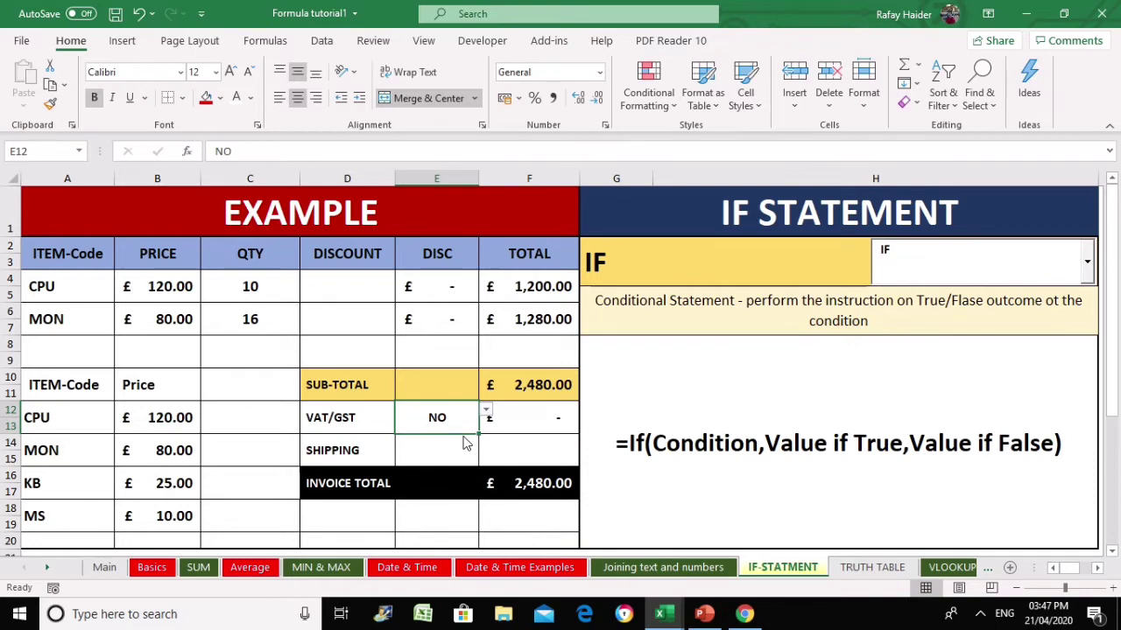
- Clear the VAT amount in F12 and start a new IF formula testing whether E12 equals "YES"
click(490, 418)
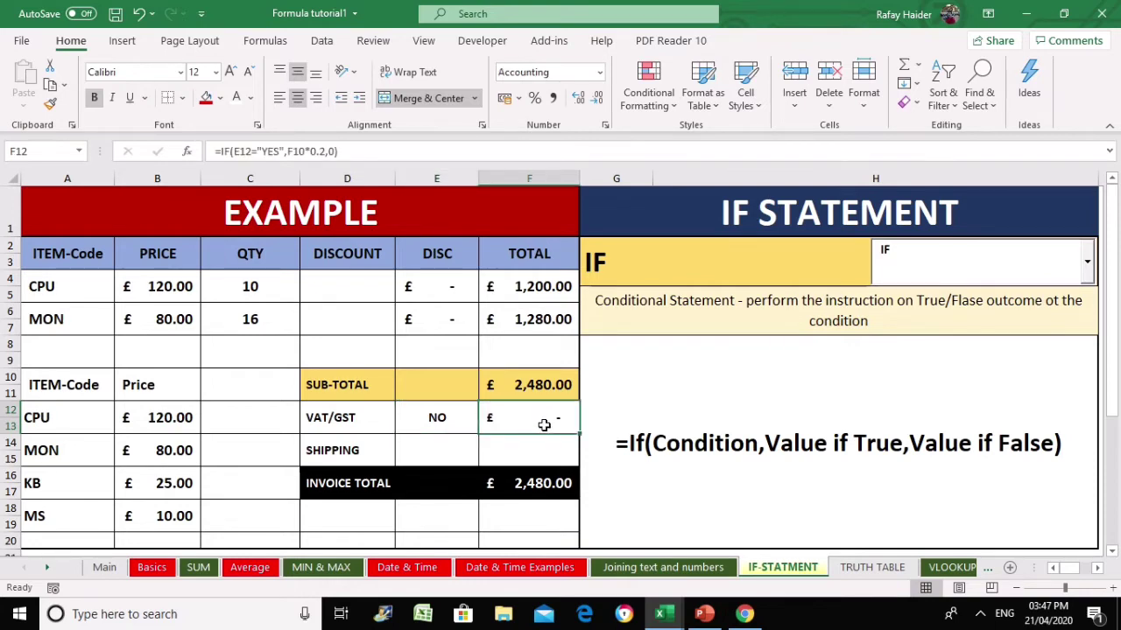
key(Delete)
text(=)
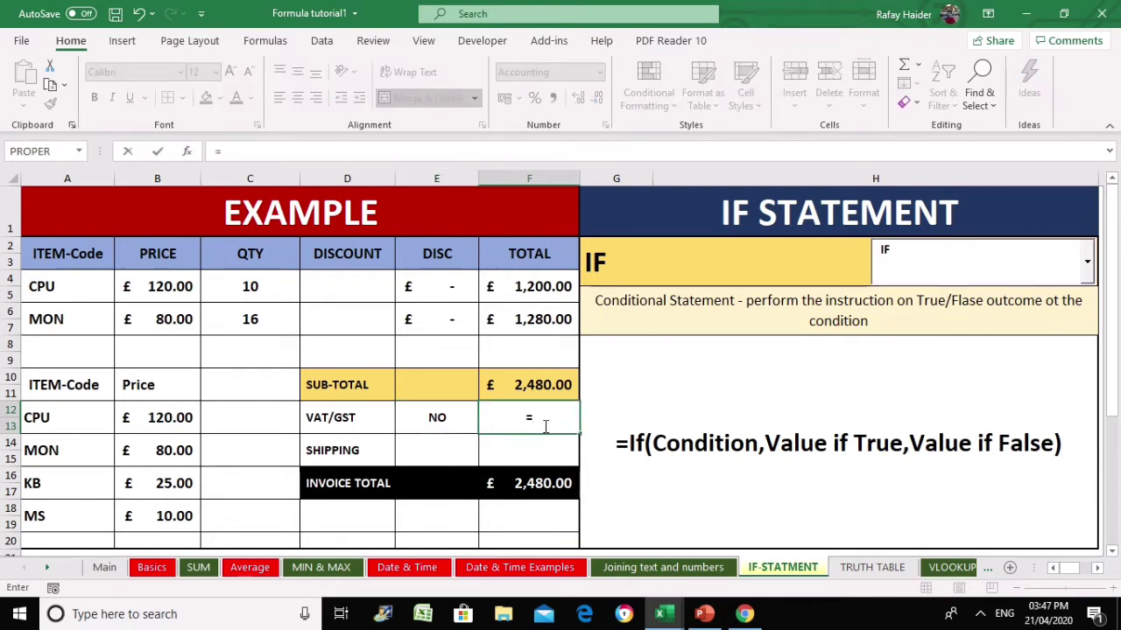
text(IF)
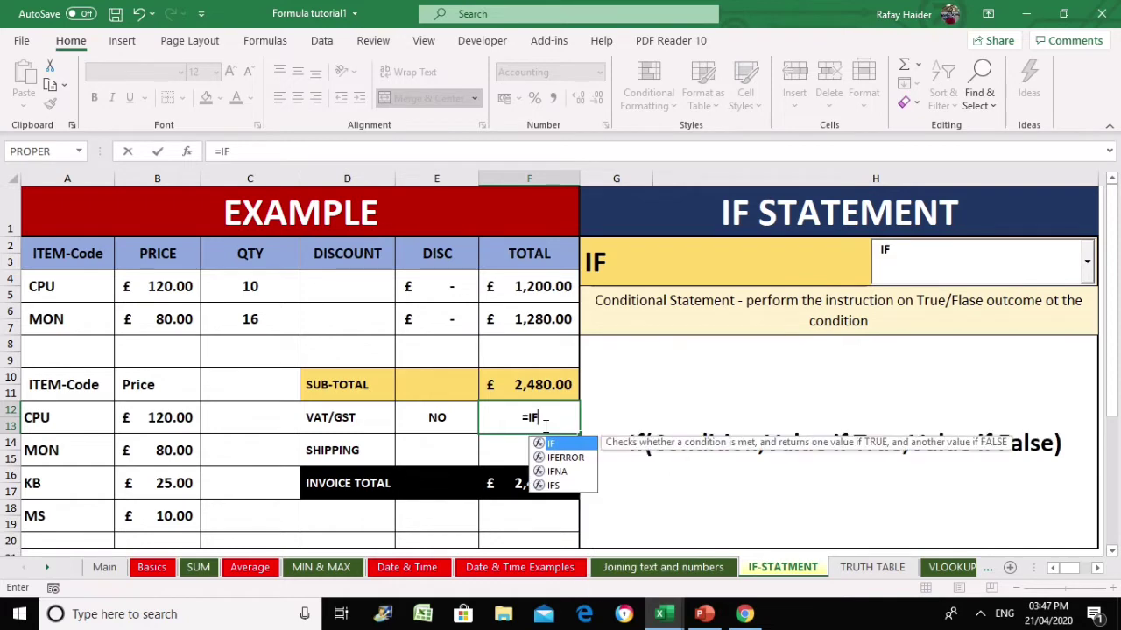
text(()
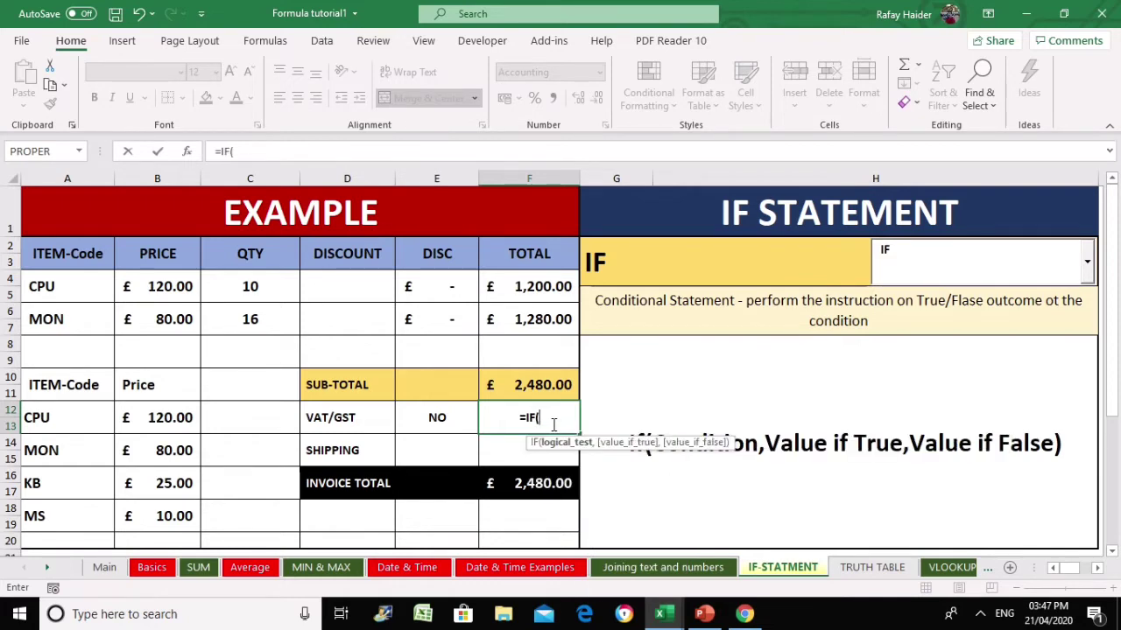
click(437, 417)
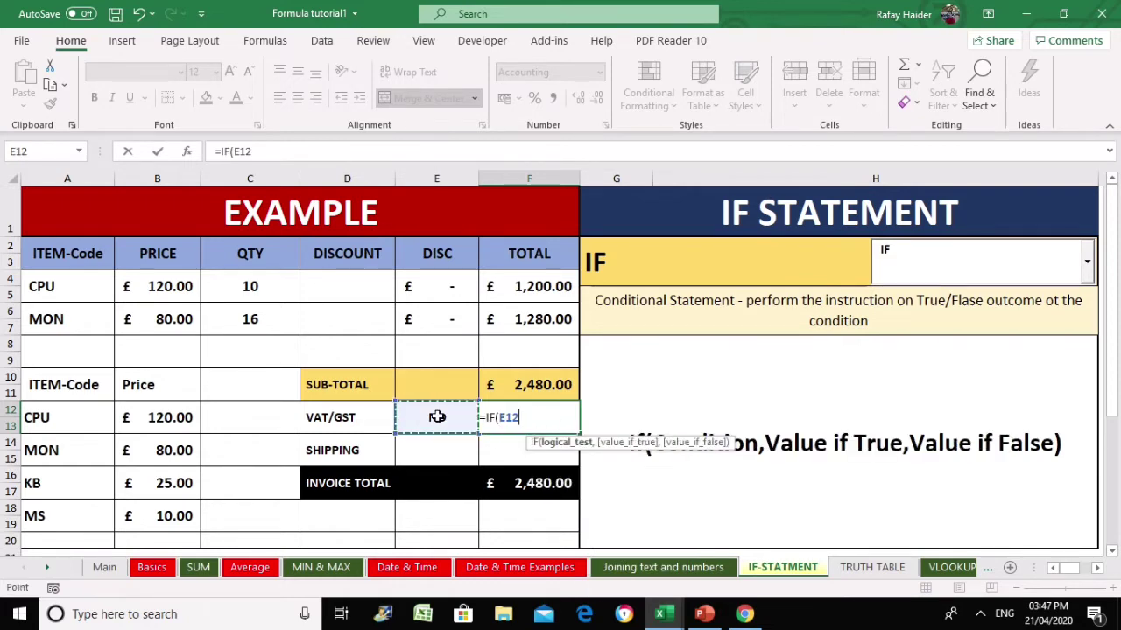
text(="YES)
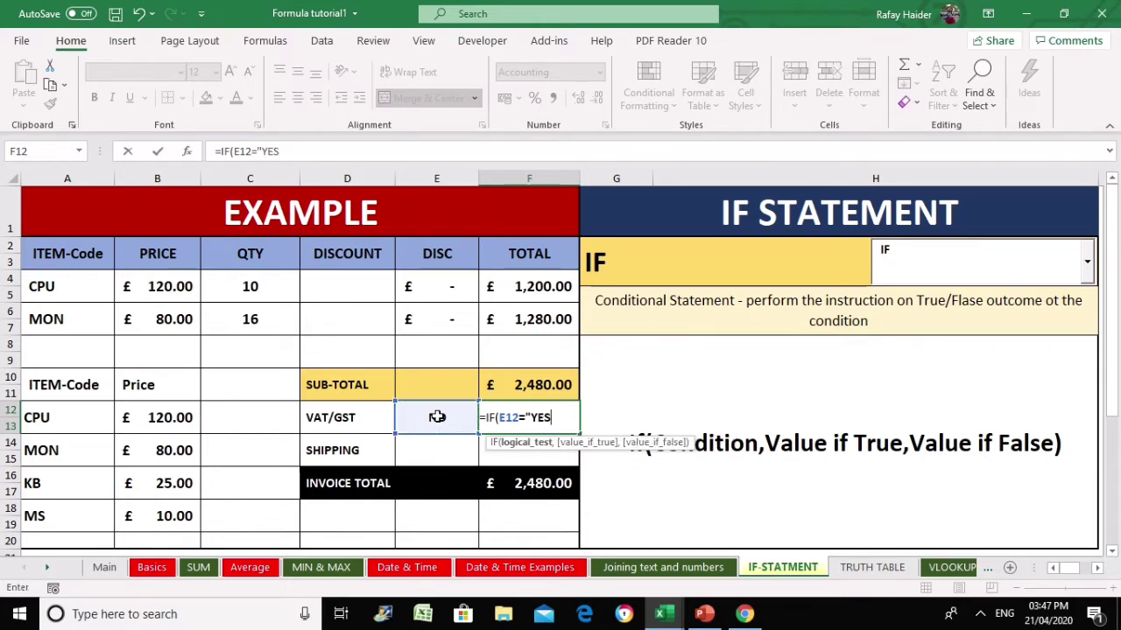
text(",)
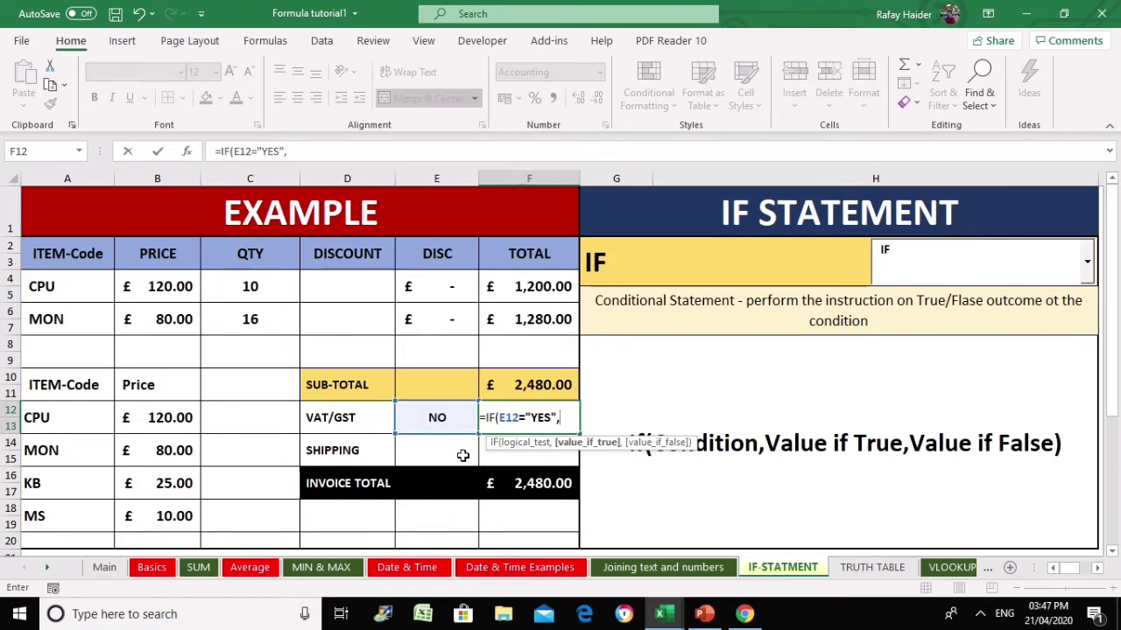
- Complete the VAT formula with F10*.20 as the value if true and 0 as the value if false
click(516, 386)
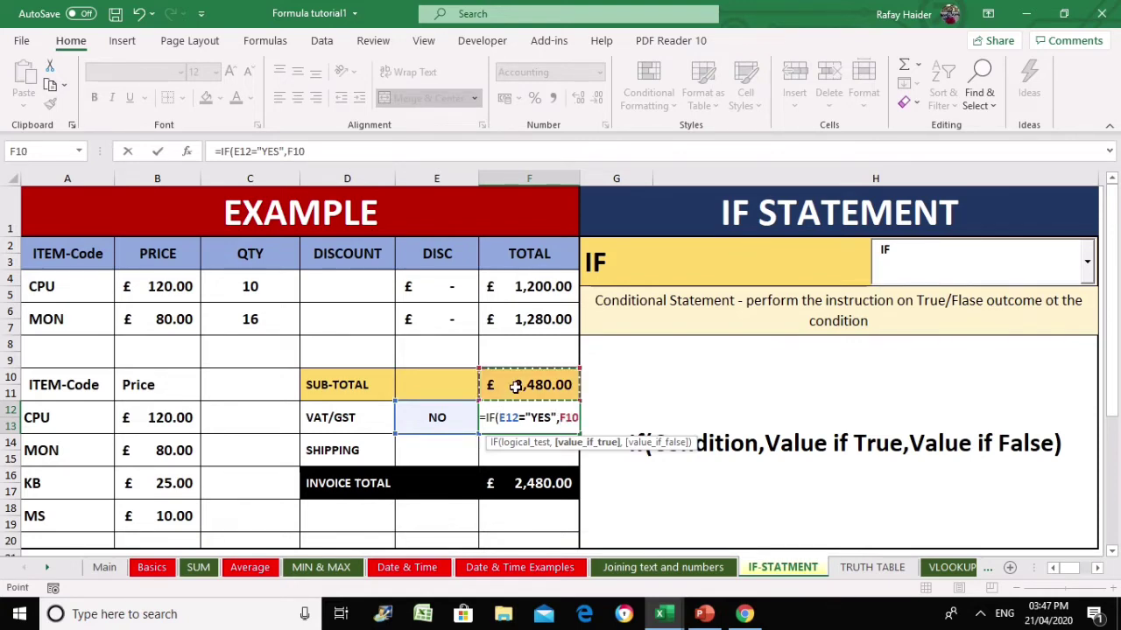
text(*.20)
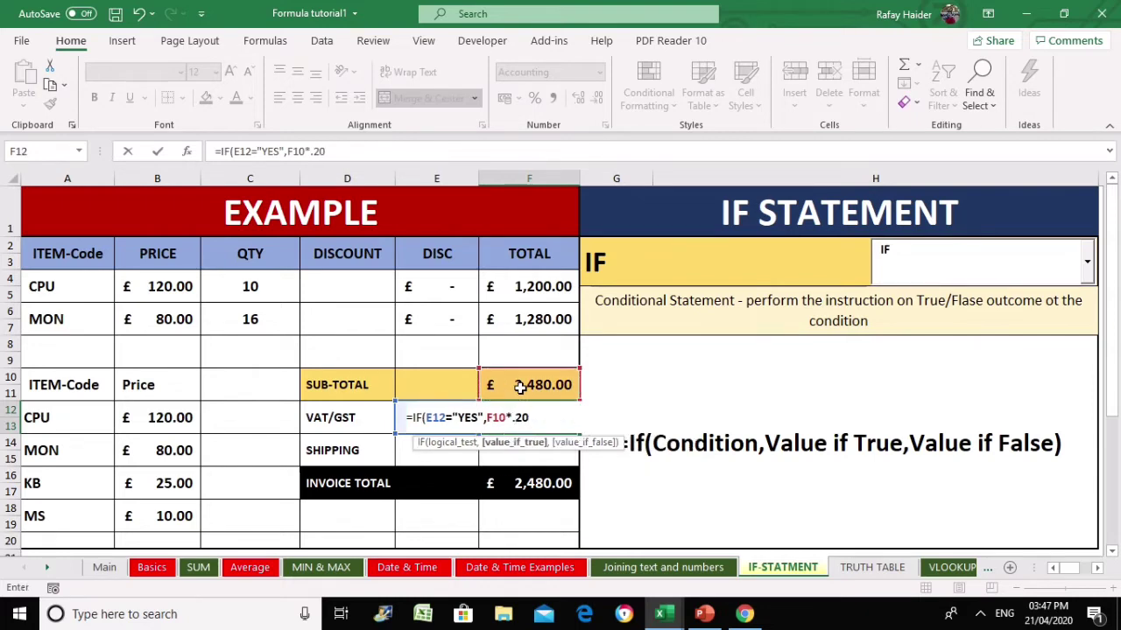
text(,)
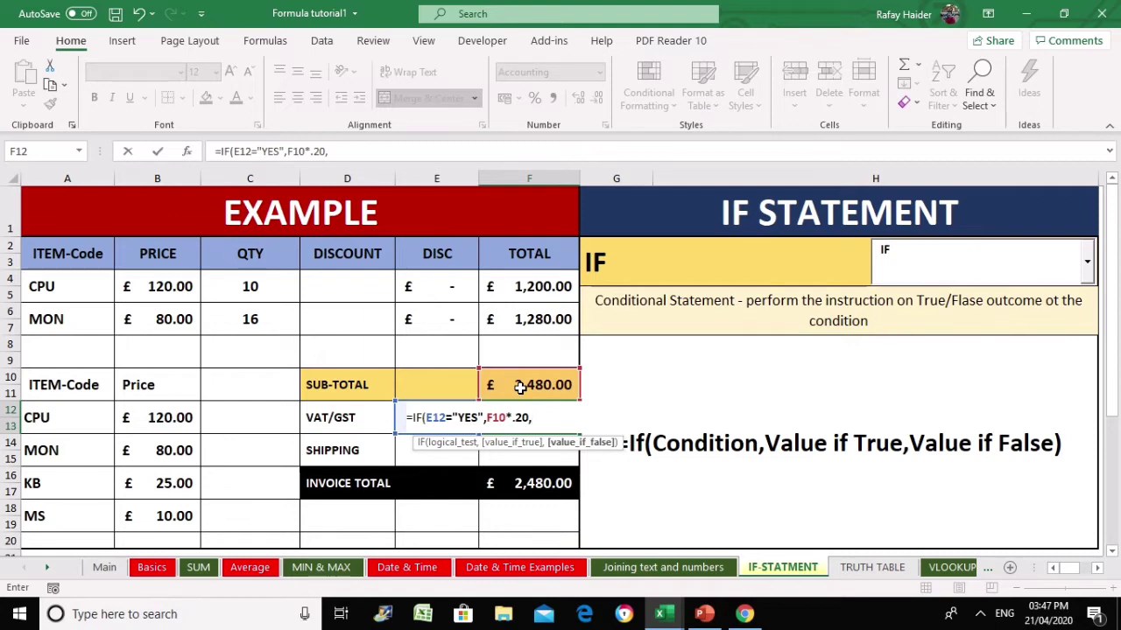
text(0))
key(Return)
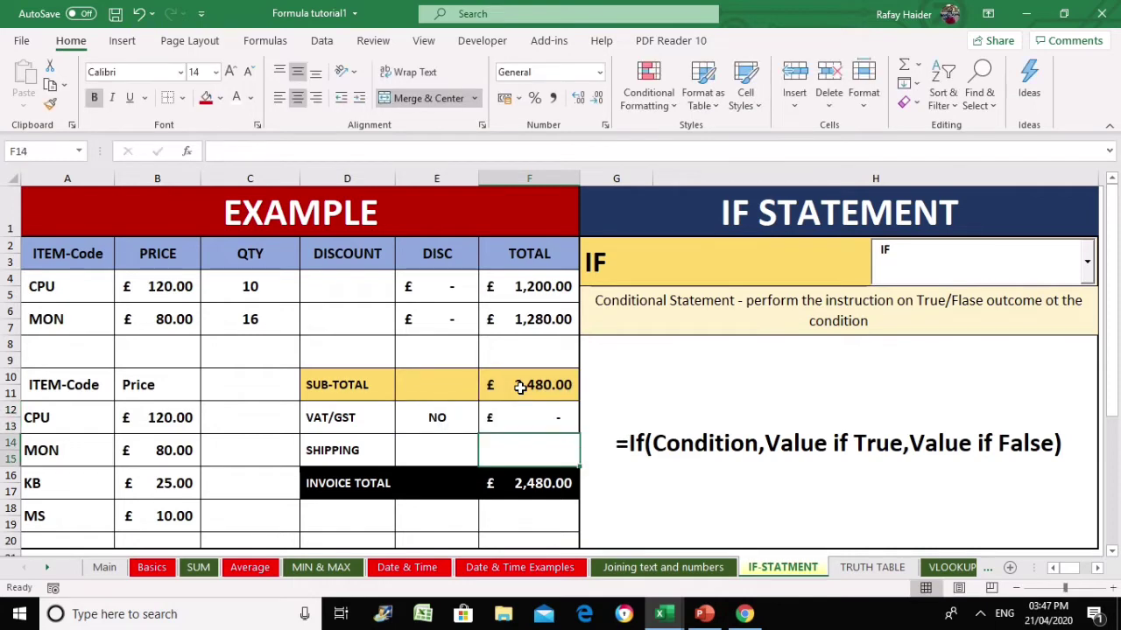
- Set the VAT/GST option in E12 to YES and check the sub-total formula in F10
click(442, 420)
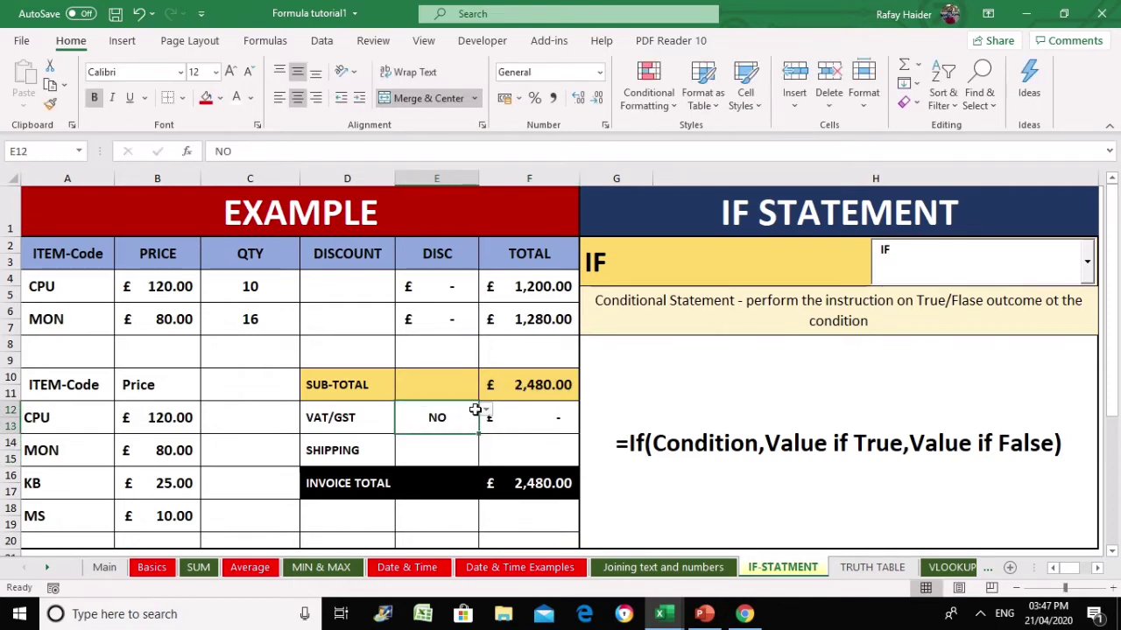
click(487, 417)
click(447, 430)
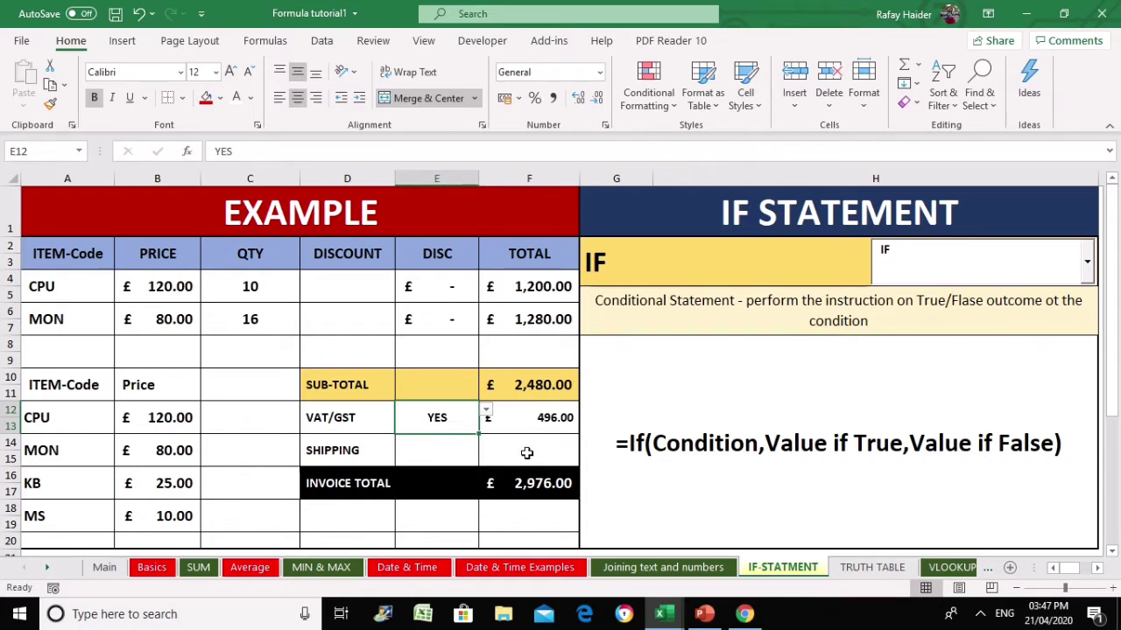
click(554, 398)
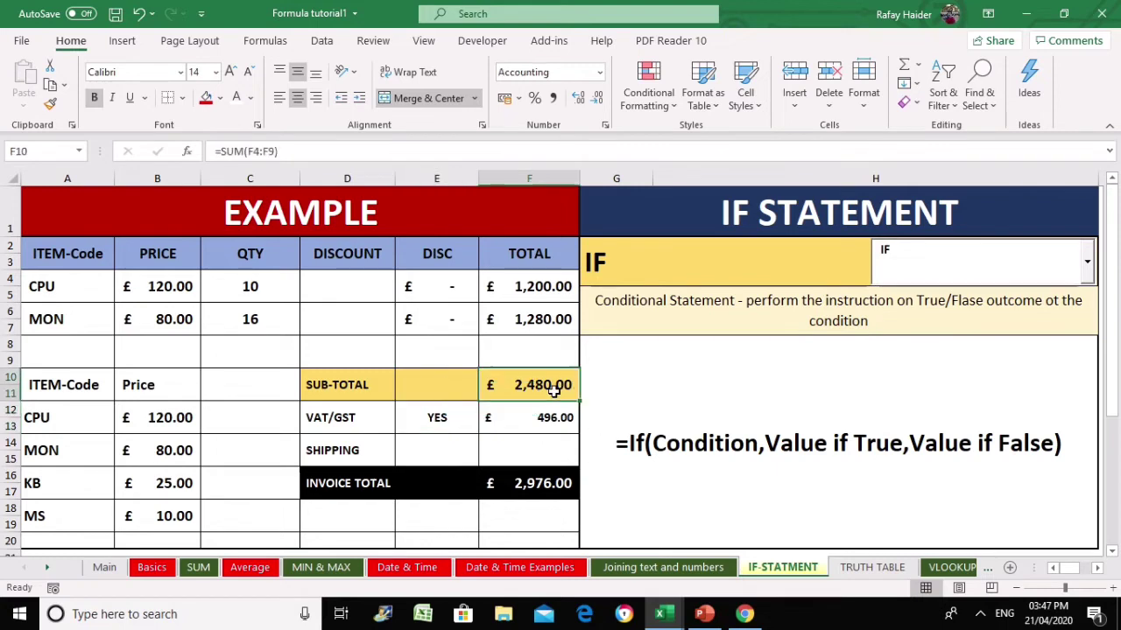
- Test the VAT formula by switching the VAT/GST option to NO and back to YES
click(437, 419)
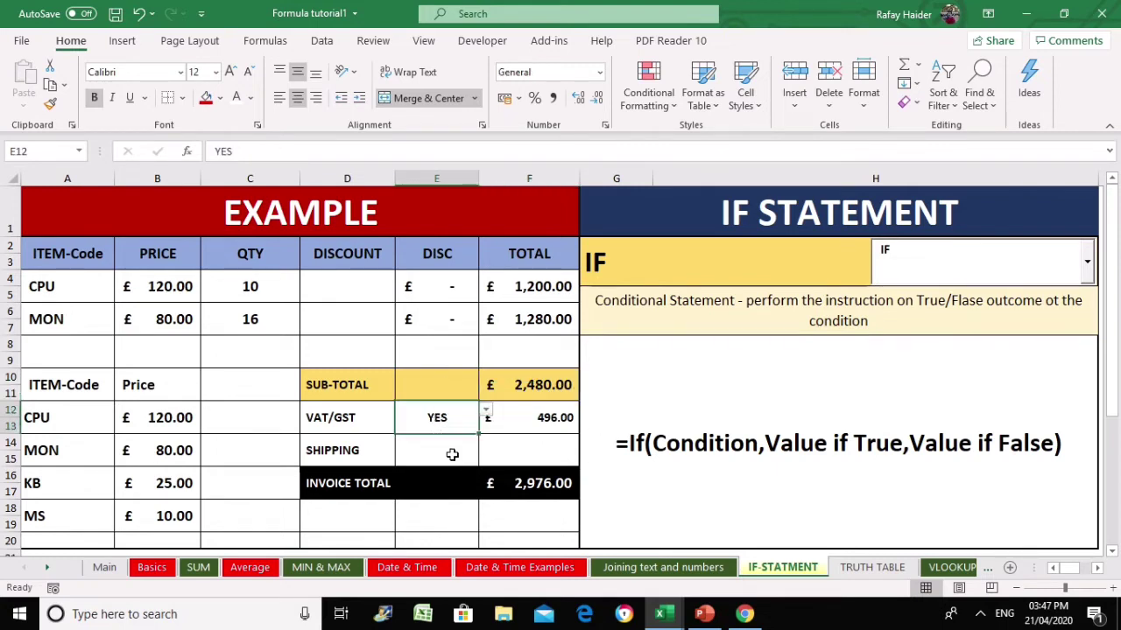
click(486, 412)
click(473, 434)
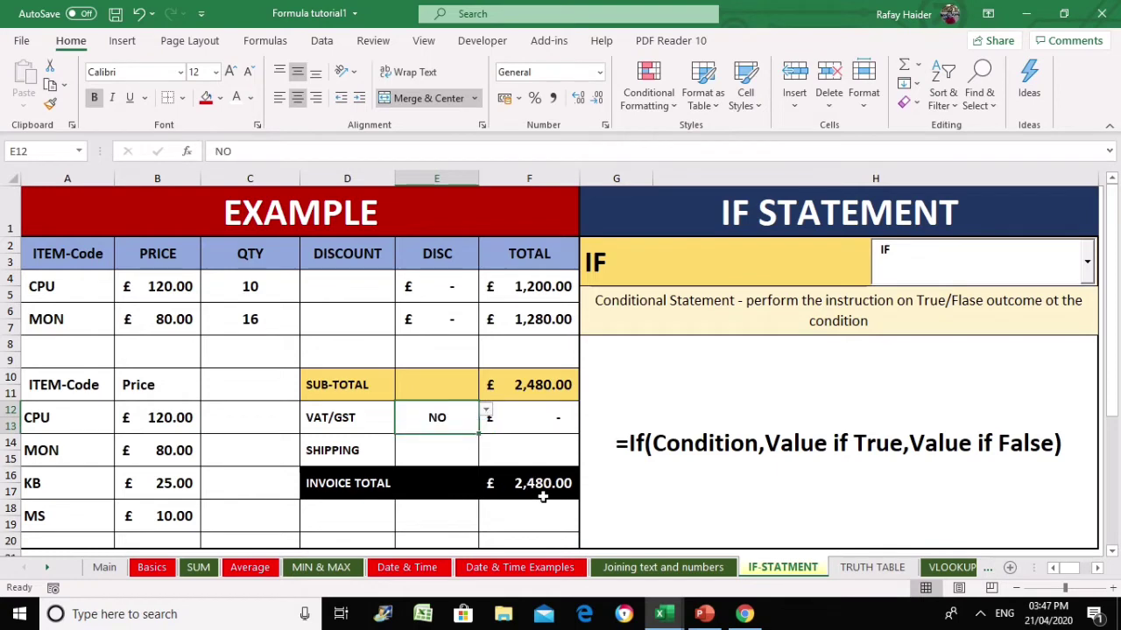
click(486, 413)
click(464, 426)
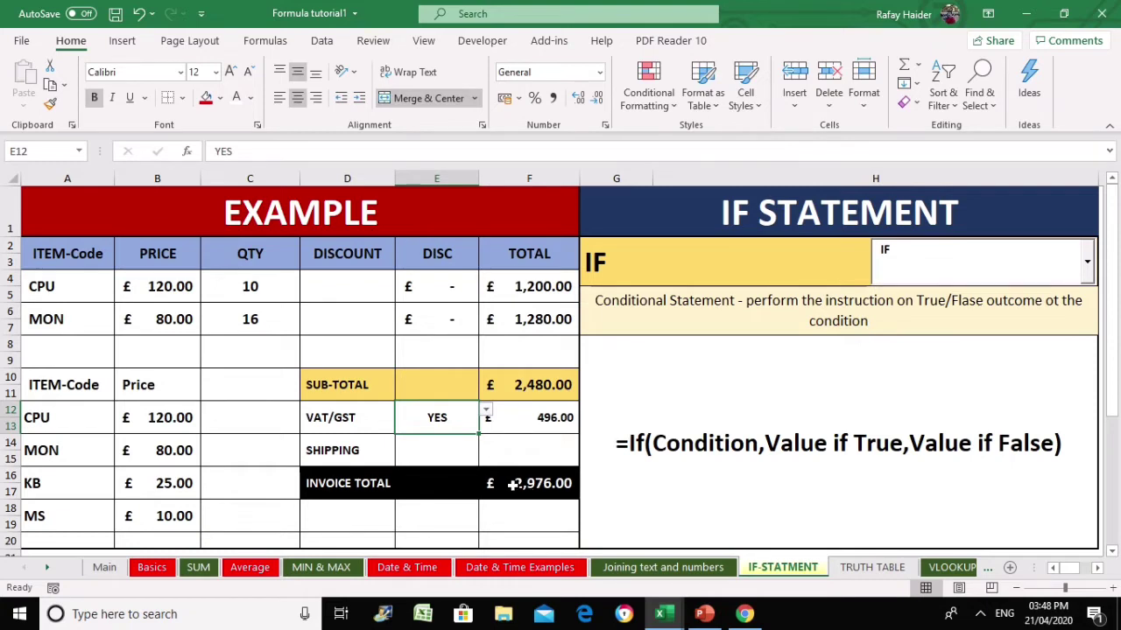
- Edit the IF formula in F12 so its value if true is 100 instead of the sub-total calculation
click(524, 418)
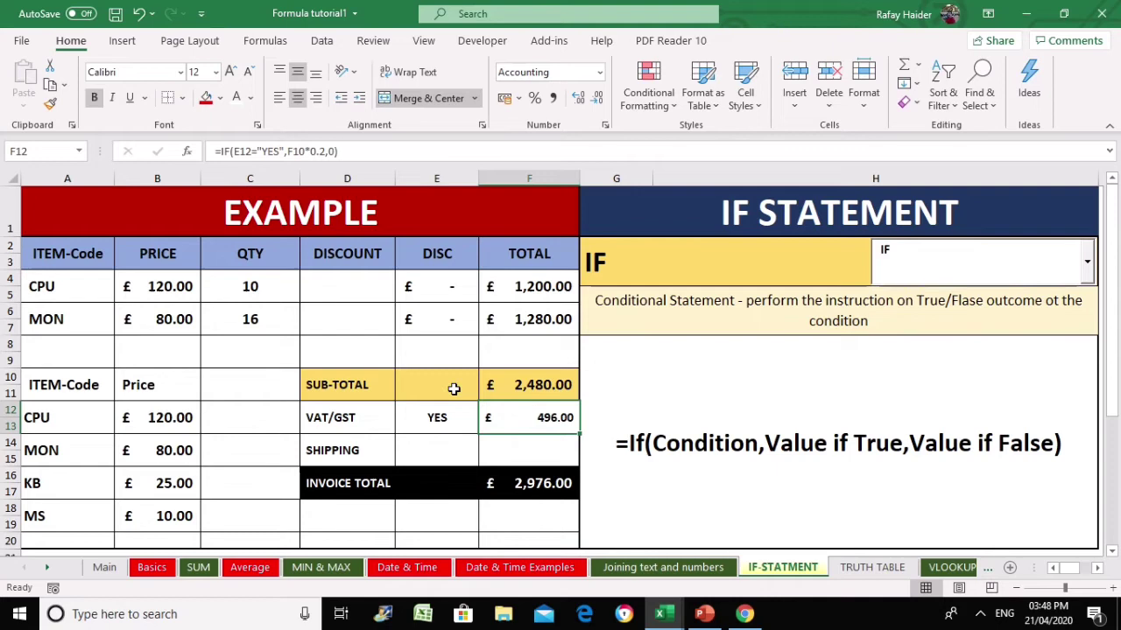
double_click(552, 419)
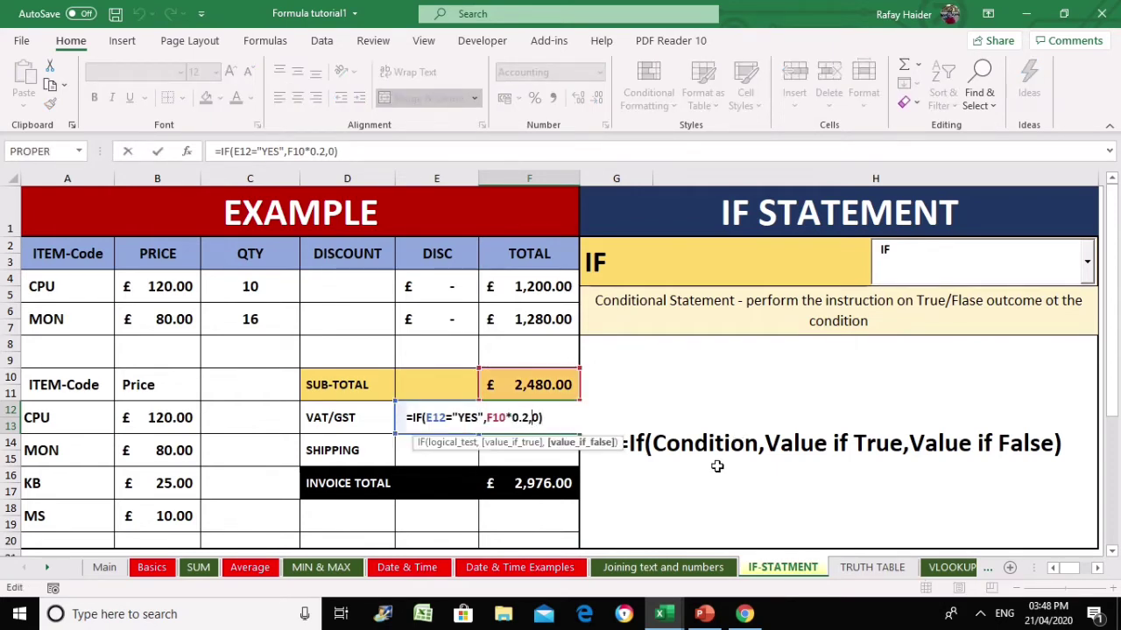
key(Left)
key(Left)
key(Left)
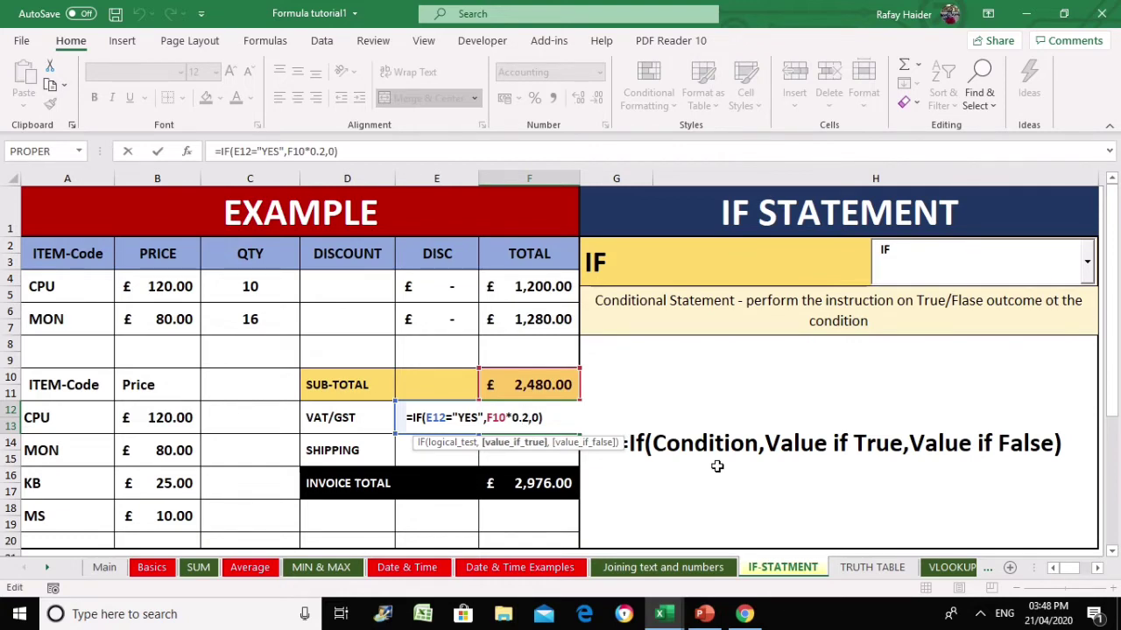
key(BackSpace)
key(BackSpace)
key(BackSpace)
key(BackSpace)
key(BackSpace)
key(BackSpace)
key(BackSpace)
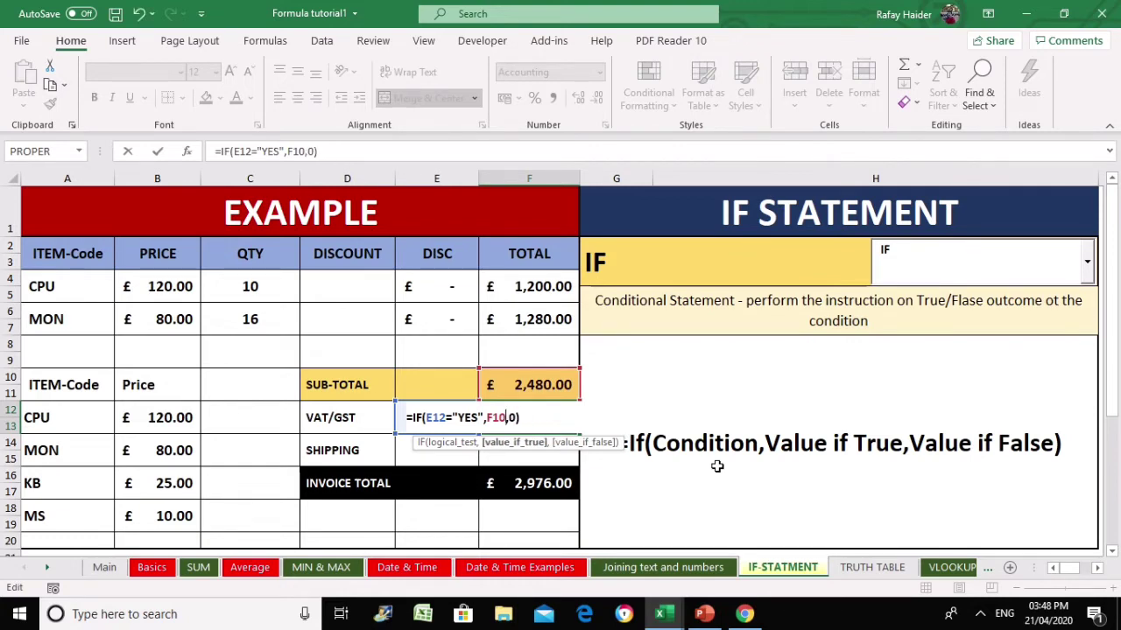
text(100)
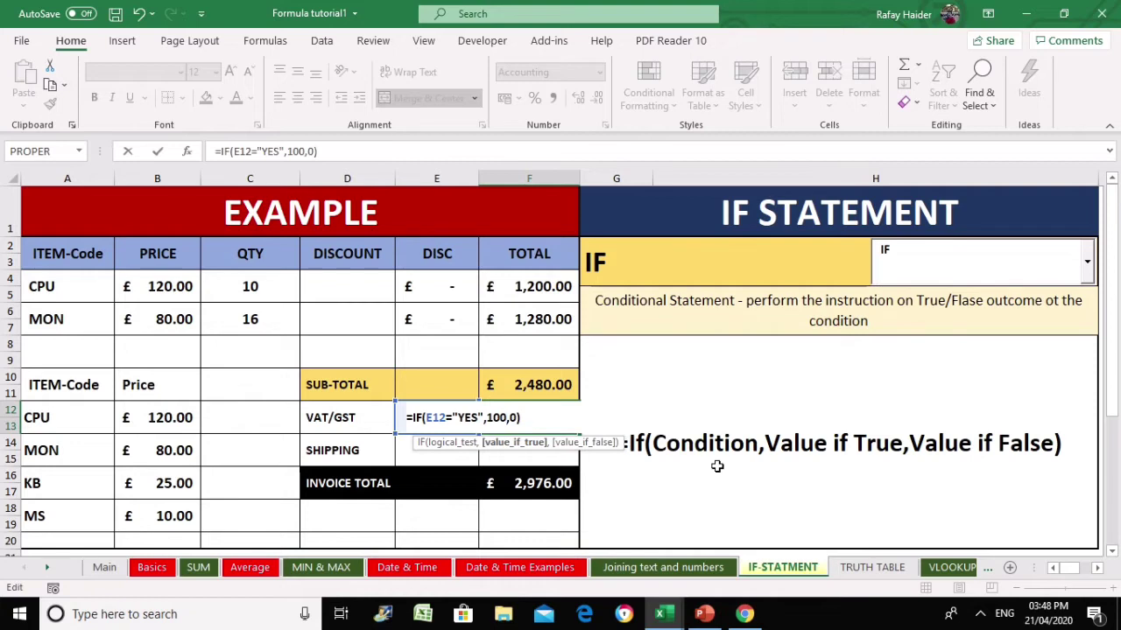
key(Return)
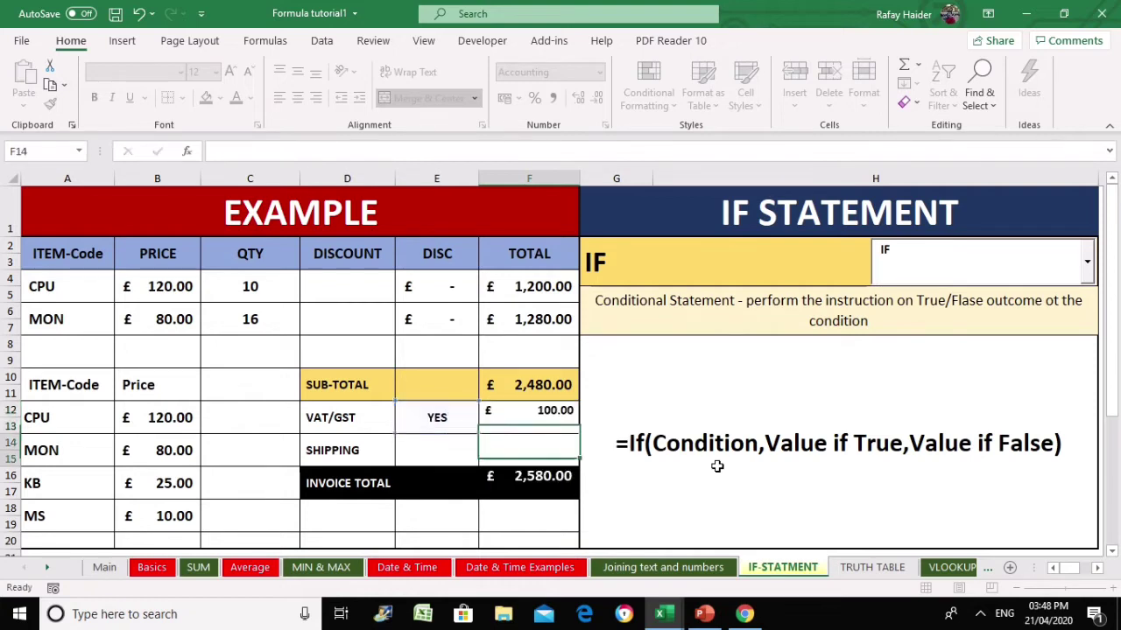
key(Up)
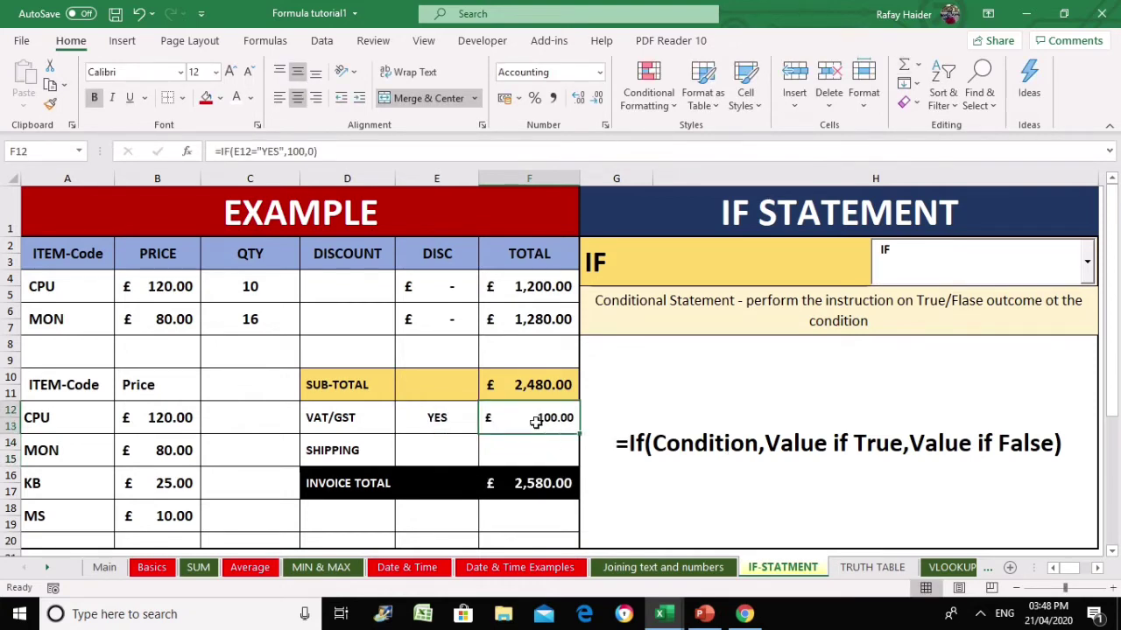
- Test the fixed VAT amount by switching E12 to NO and back to YES, and select the VAT amount cell
click(405, 426)
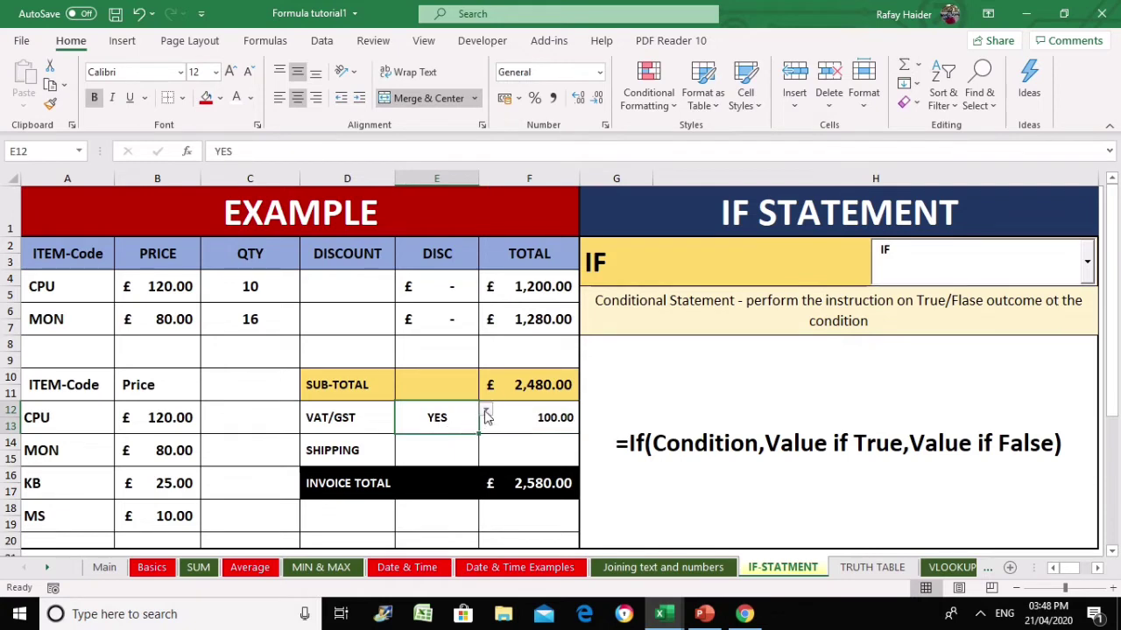
click(486, 418)
click(453, 437)
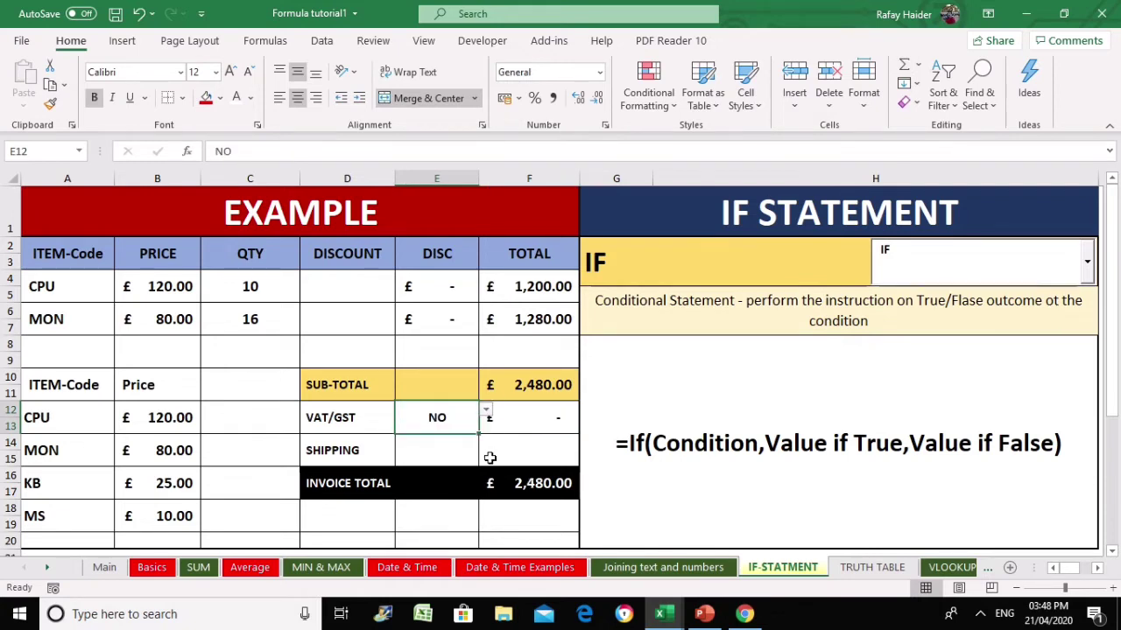
click(486, 410)
click(462, 427)
click(524, 422)
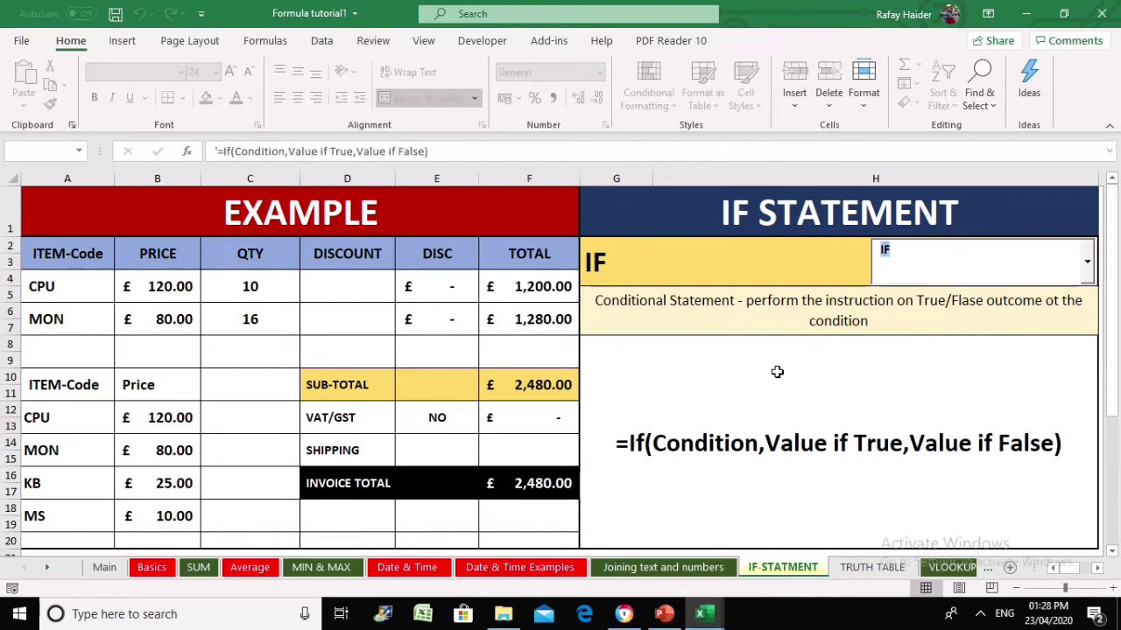
- Choose IFS as the function explained in the IF STATEMENT section
click(661, 339)
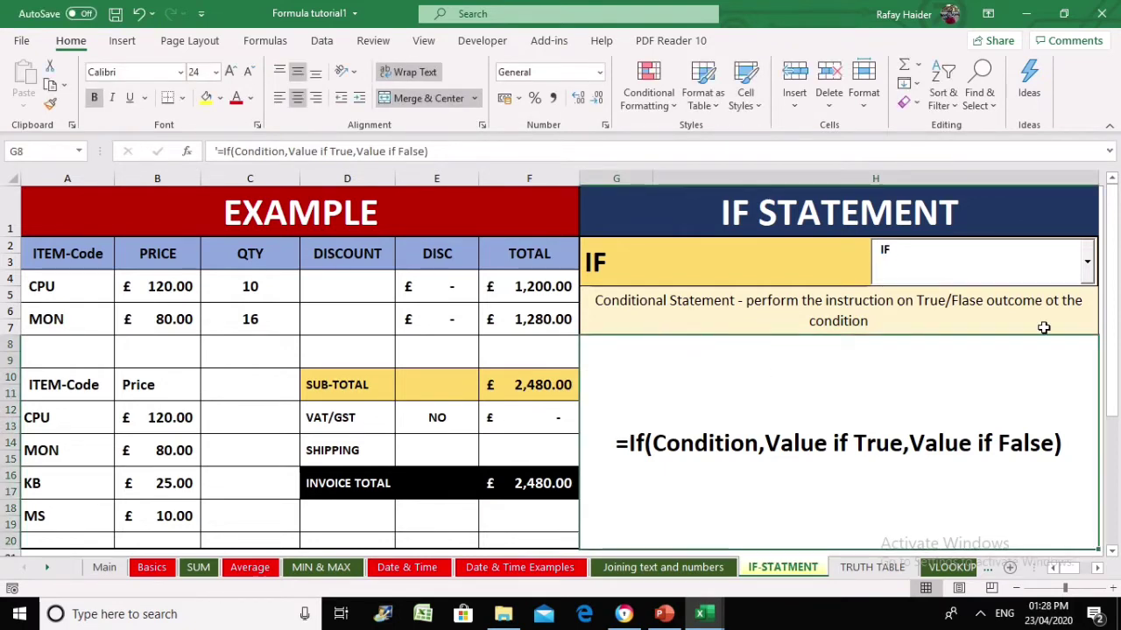
click(1088, 276)
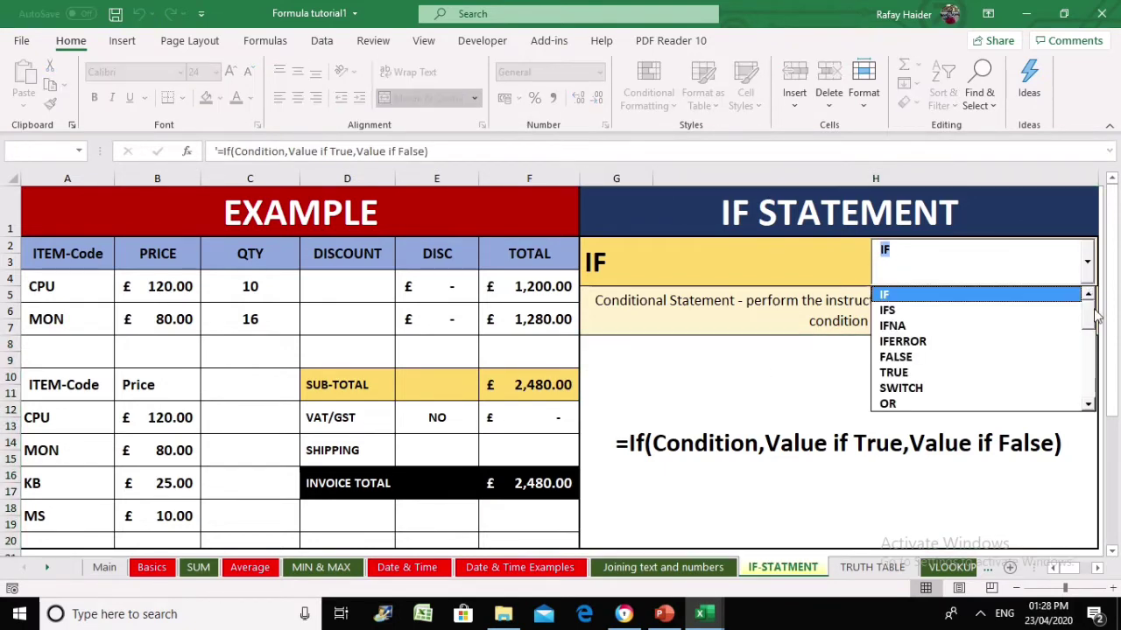
click(1015, 311)
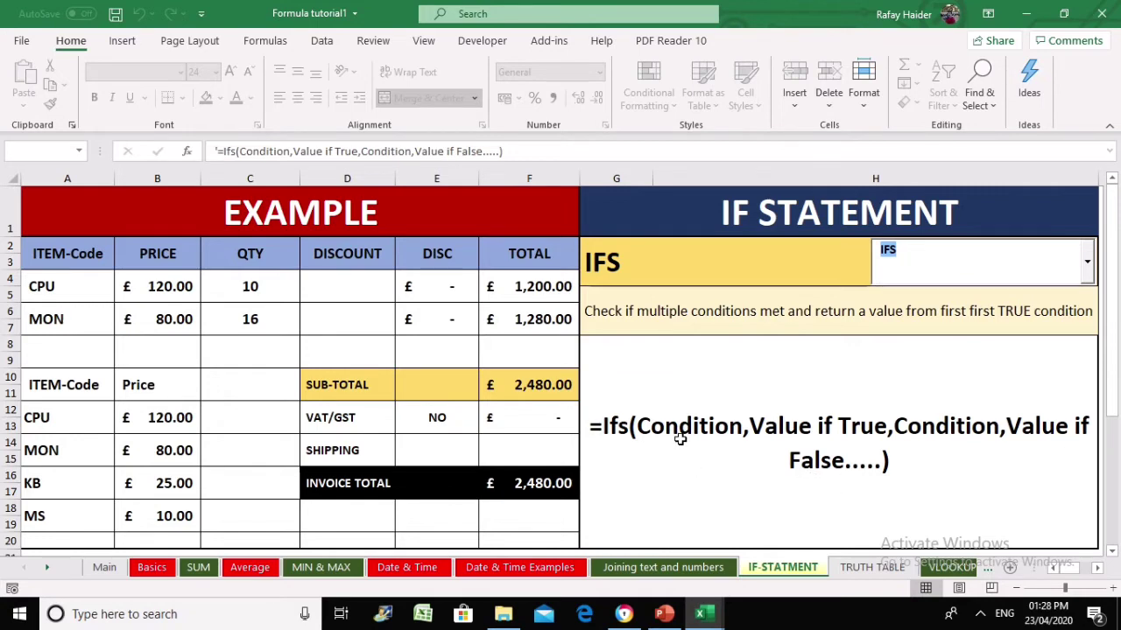
click(823, 433)
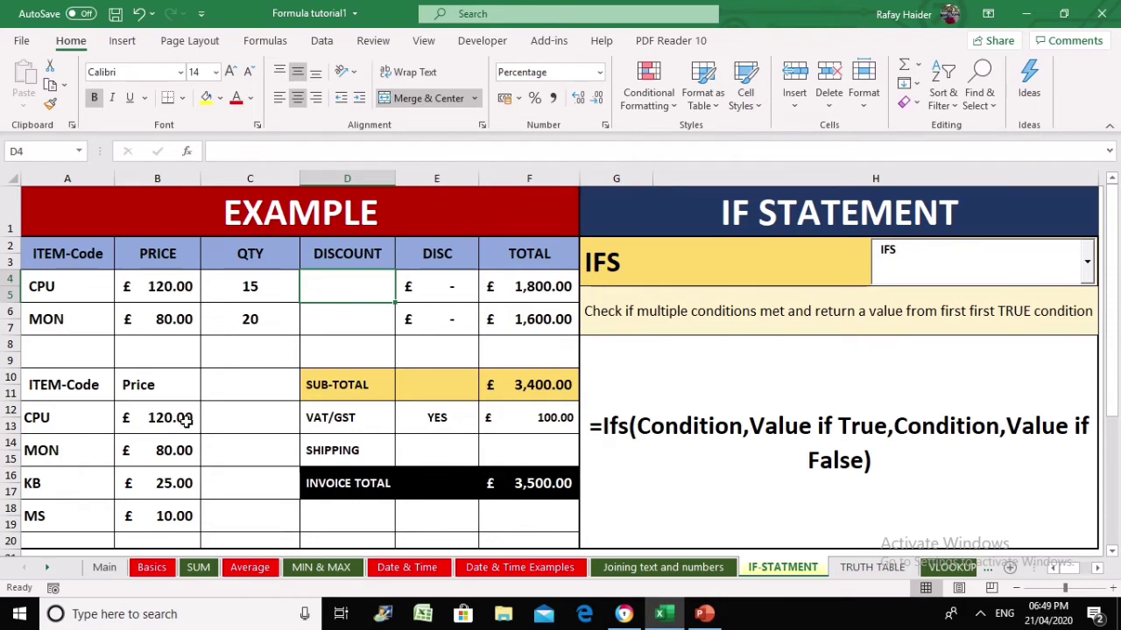
- Enter a 5% discount rate beside the CPU price in C12, formatted as a percentage
click(225, 422)
text(5)
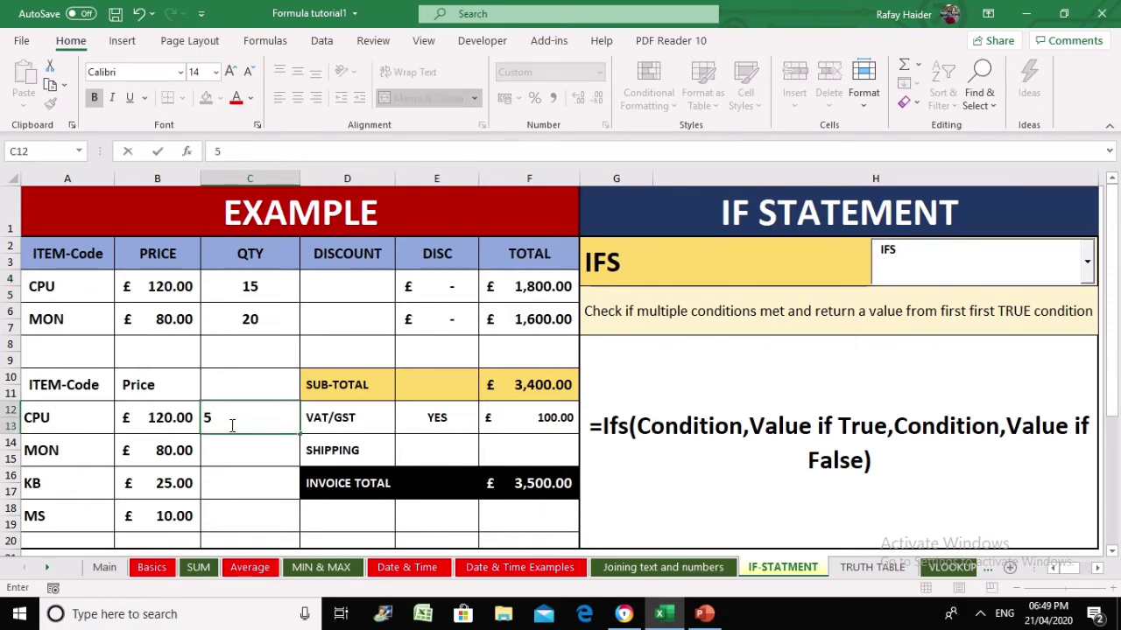
key(Return)
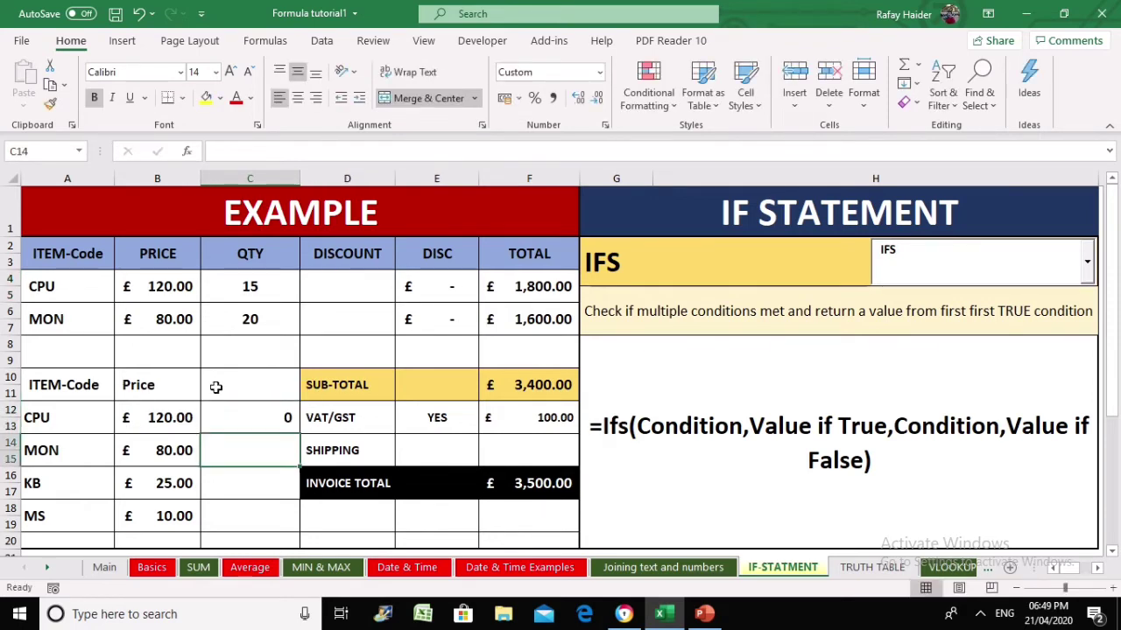
click(269, 409)
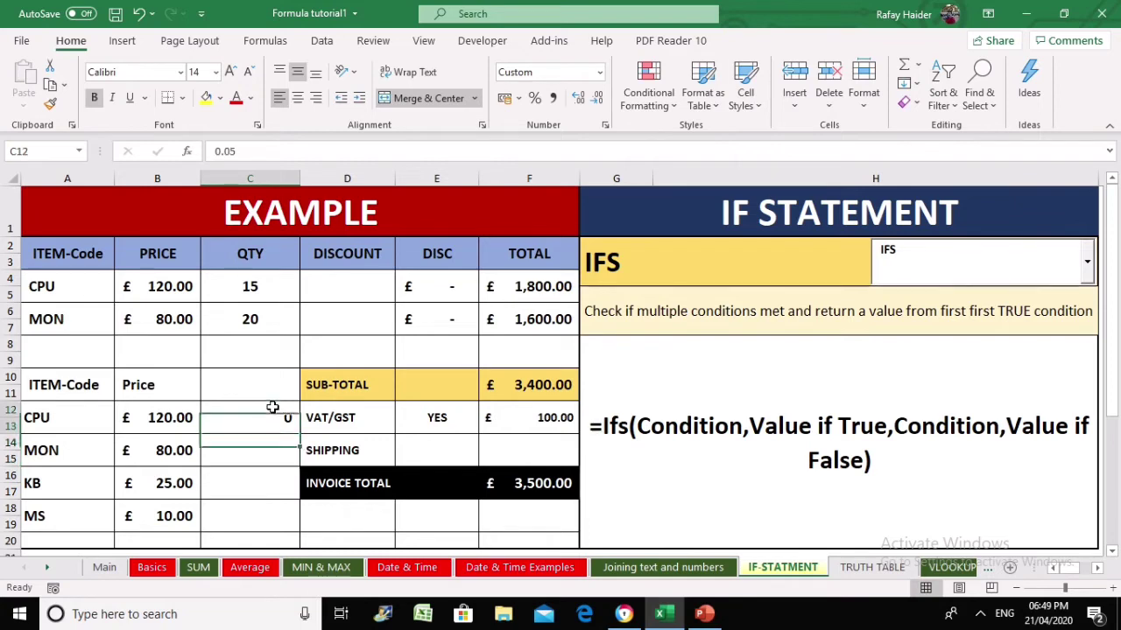
click(584, 101)
click(584, 102)
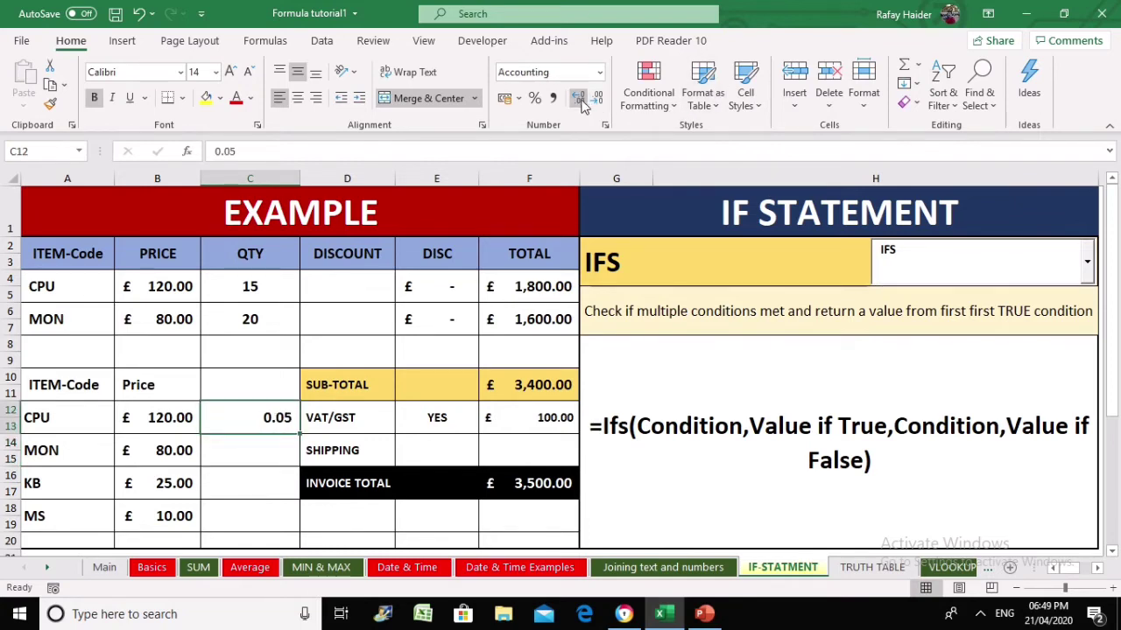
click(537, 99)
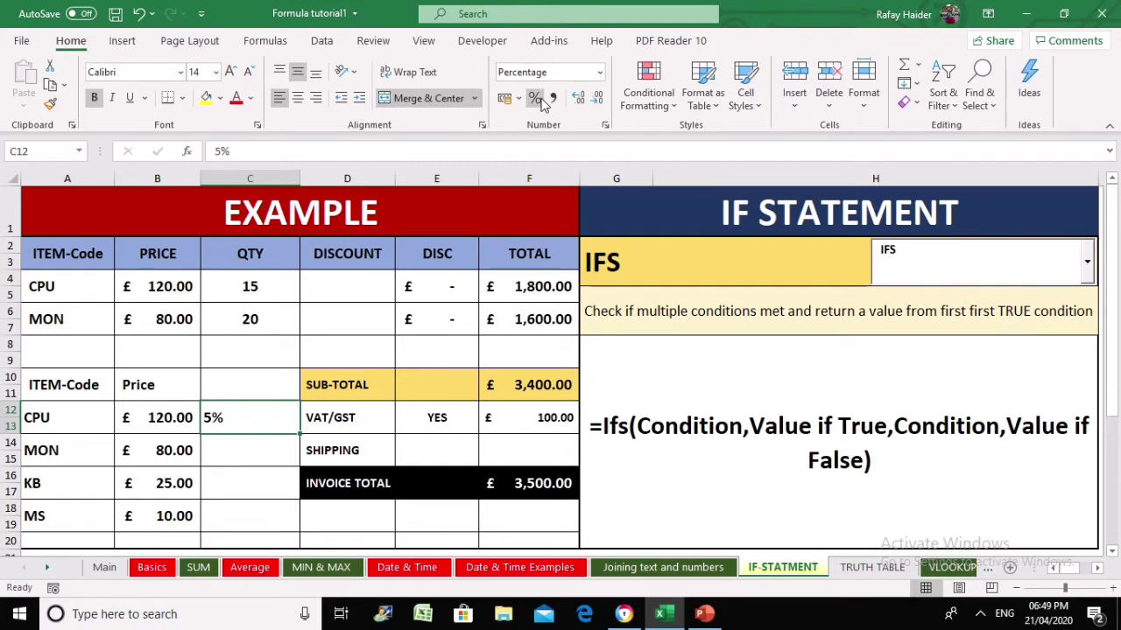
key(Return)
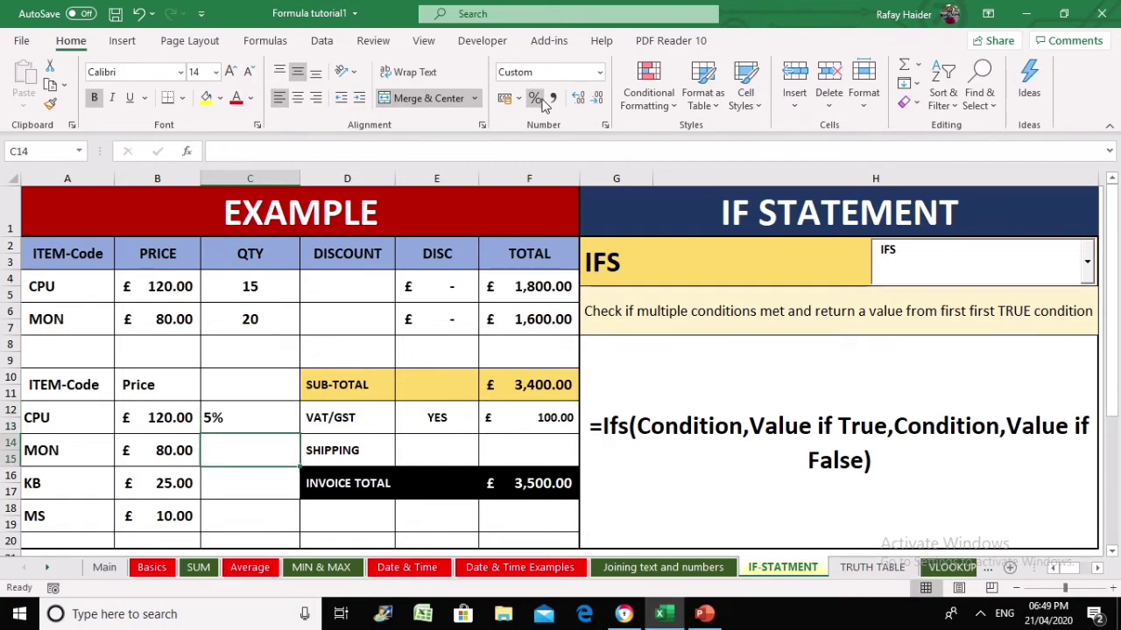
- Enter 6% beside the MON price in C14 and copy C12's percentage format to the rate cells below it
text(6)
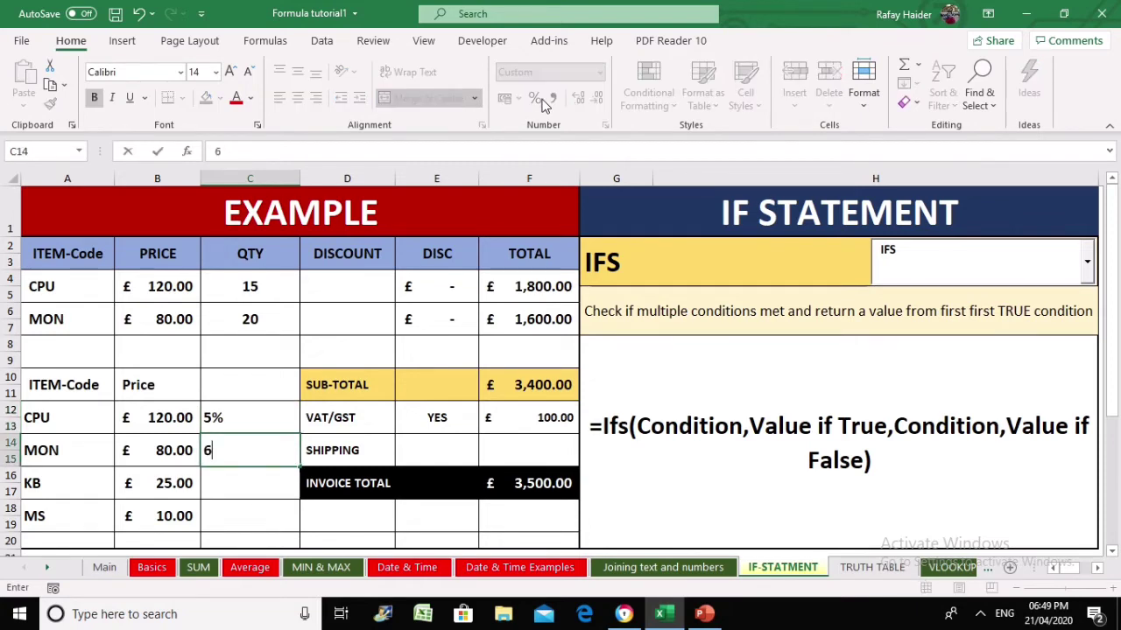
text(%)
key(Return)
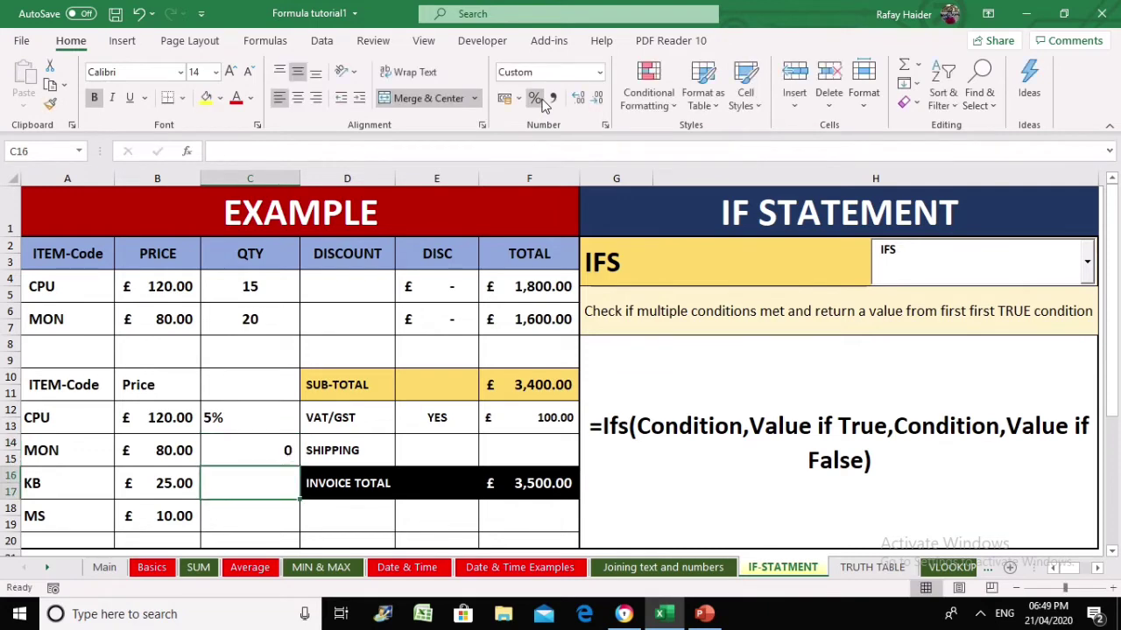
click(233, 415)
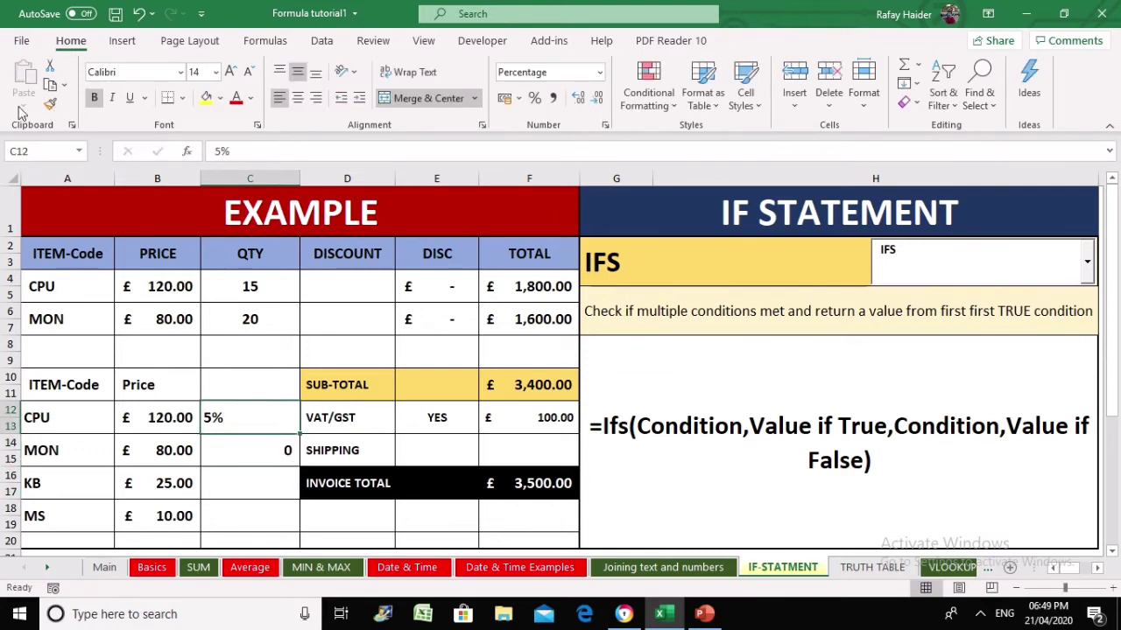
click(51, 105)
drag(245, 457, 245, 503)
- Enter discount rates of 4% for KB in C16 and 3% for MS in C18
click(282, 485)
text(4)
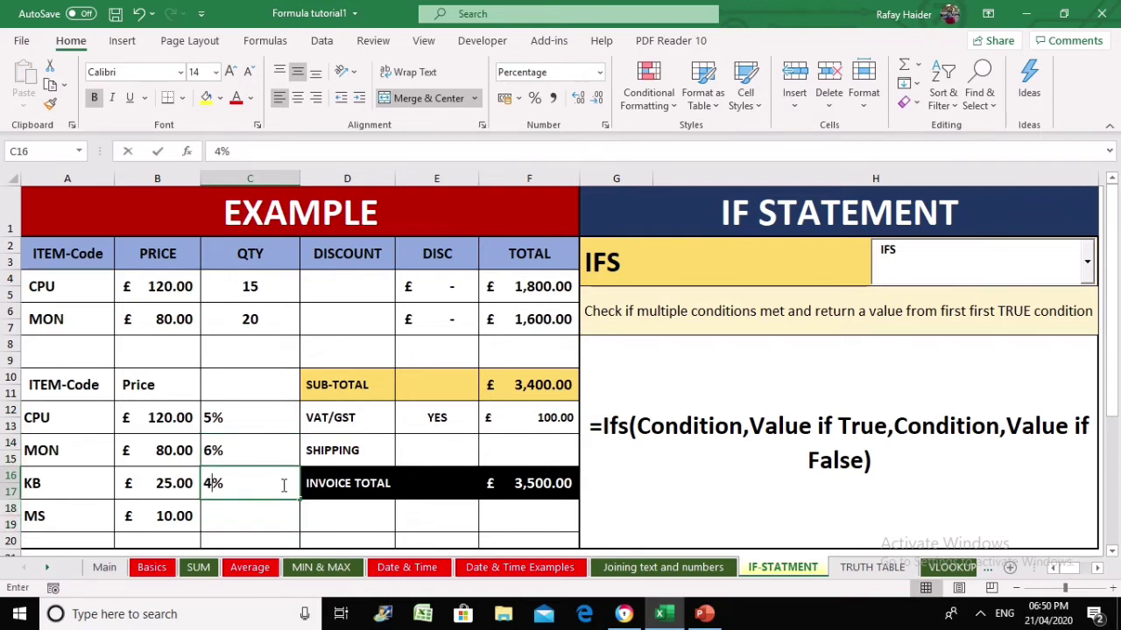
key(Return)
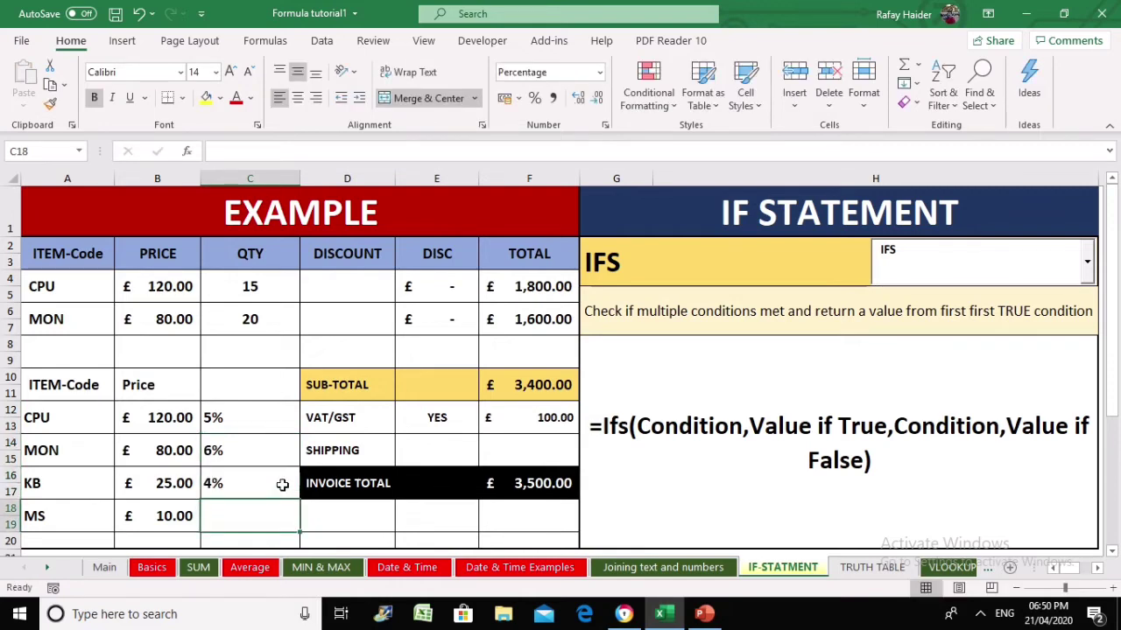
text(3)
key(Return)
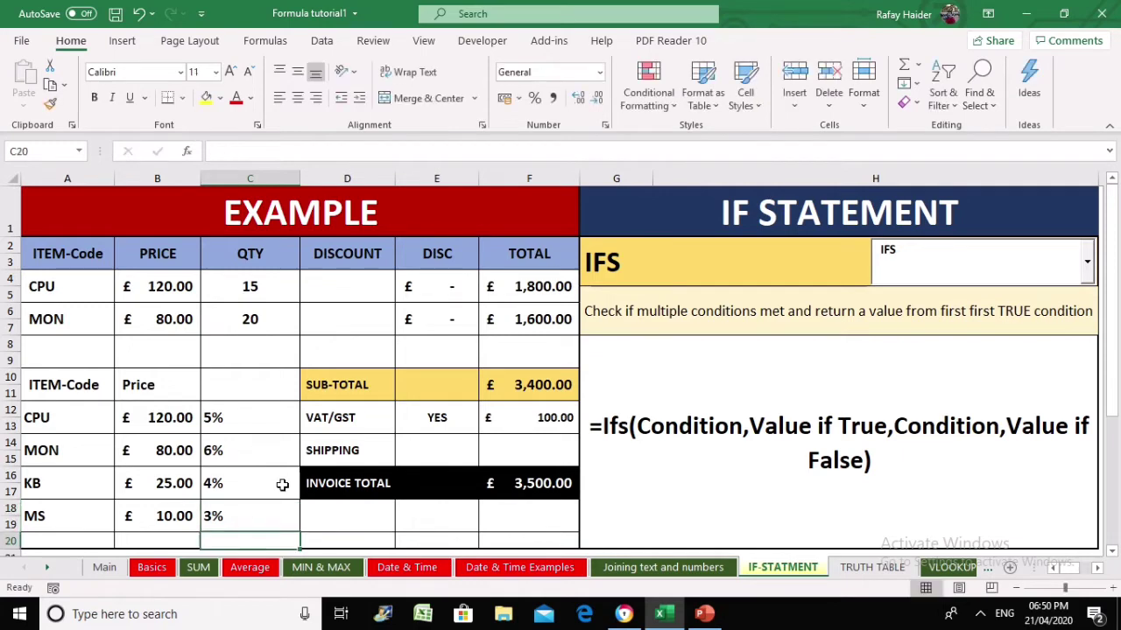
click(354, 298)
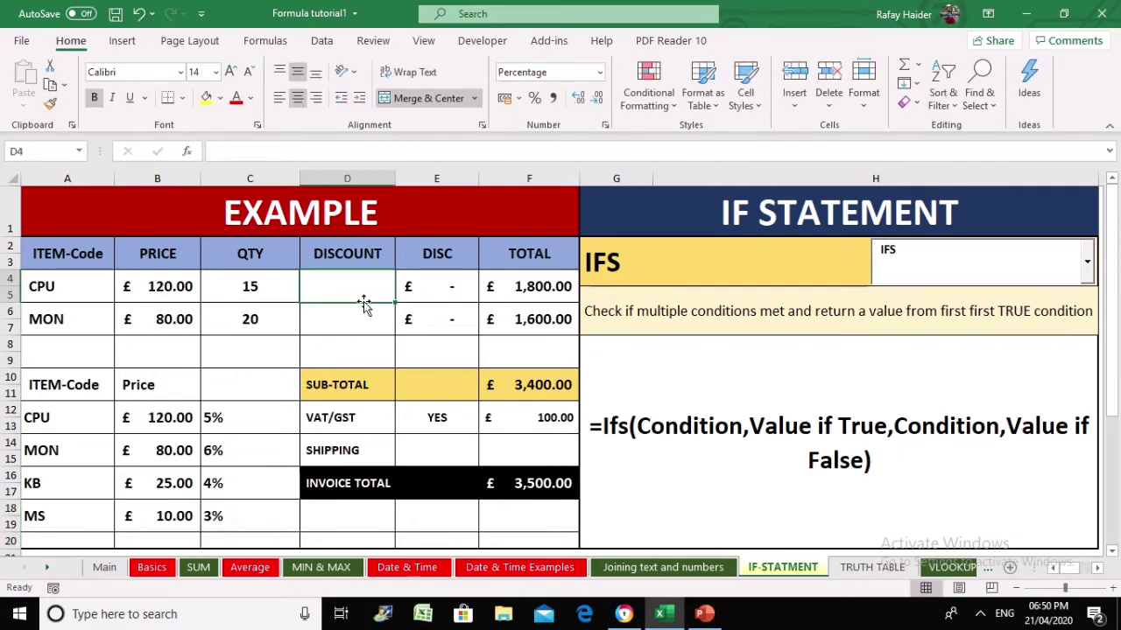
click(72, 290)
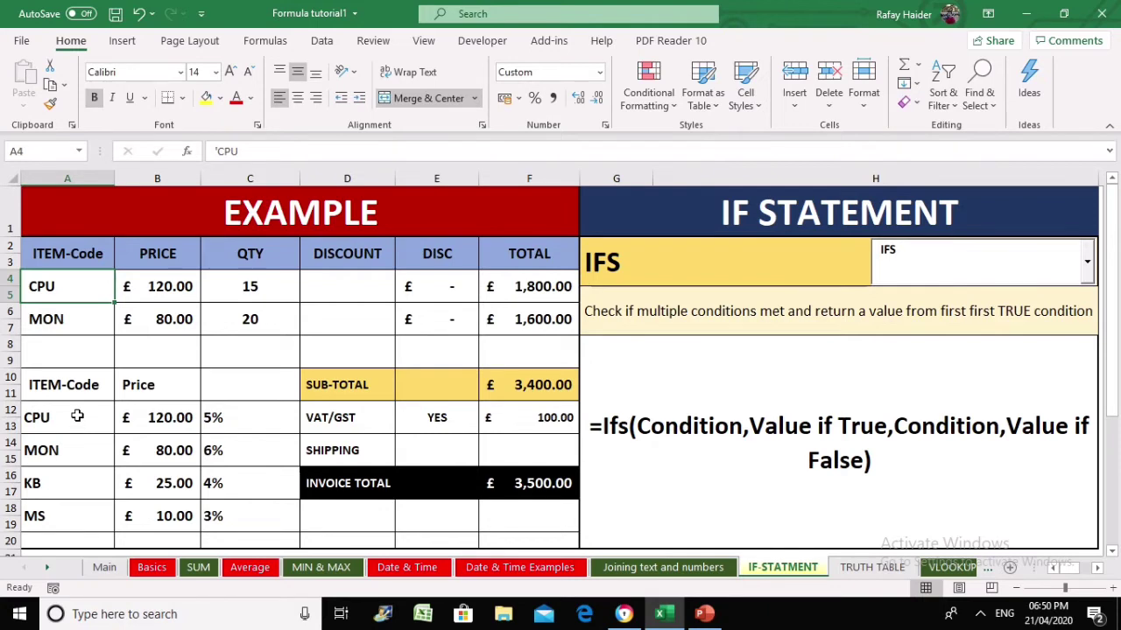
drag(77, 416, 56, 508)
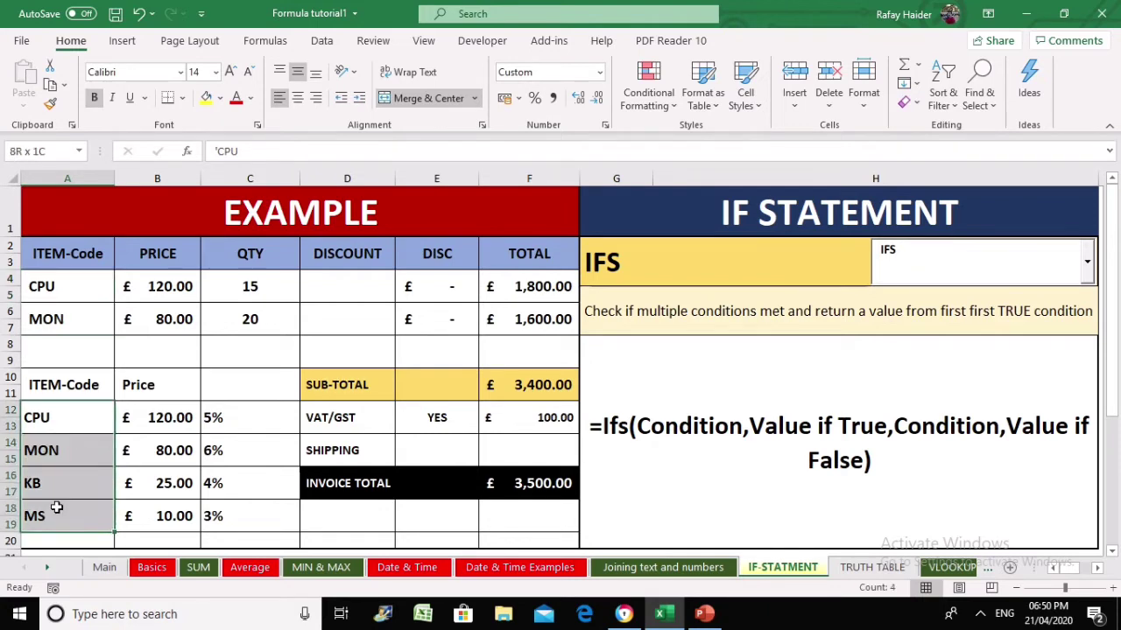
click(337, 291)
click(89, 287)
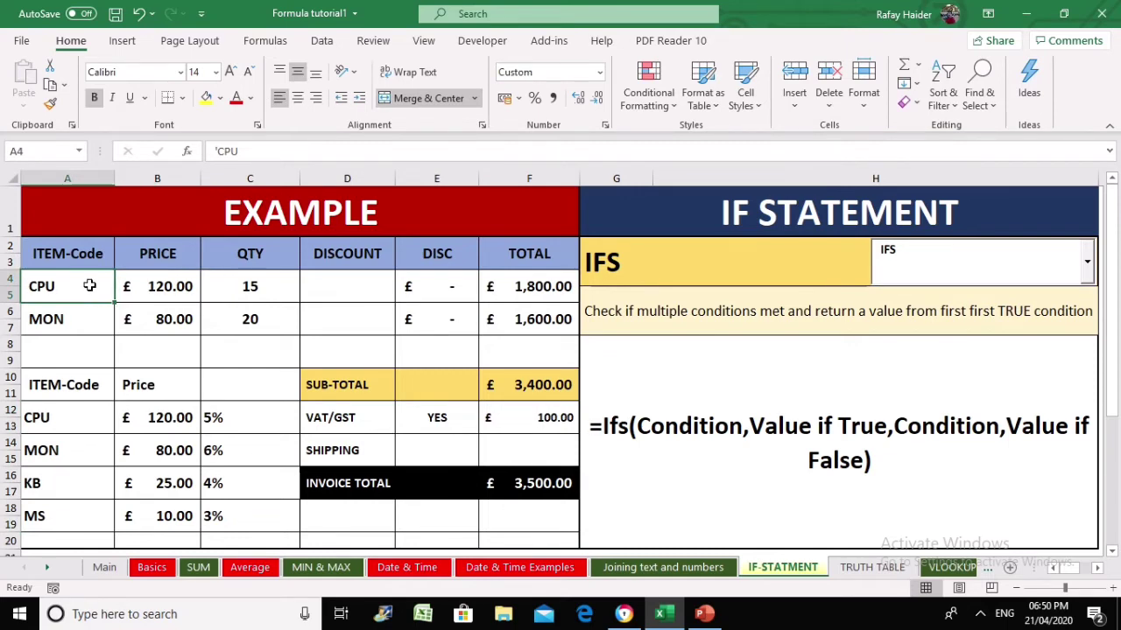
- Start an IFS formula in discount cell D4 whose first condition returns 5% when A4 equals "CPU"
click(316, 278)
text(=)
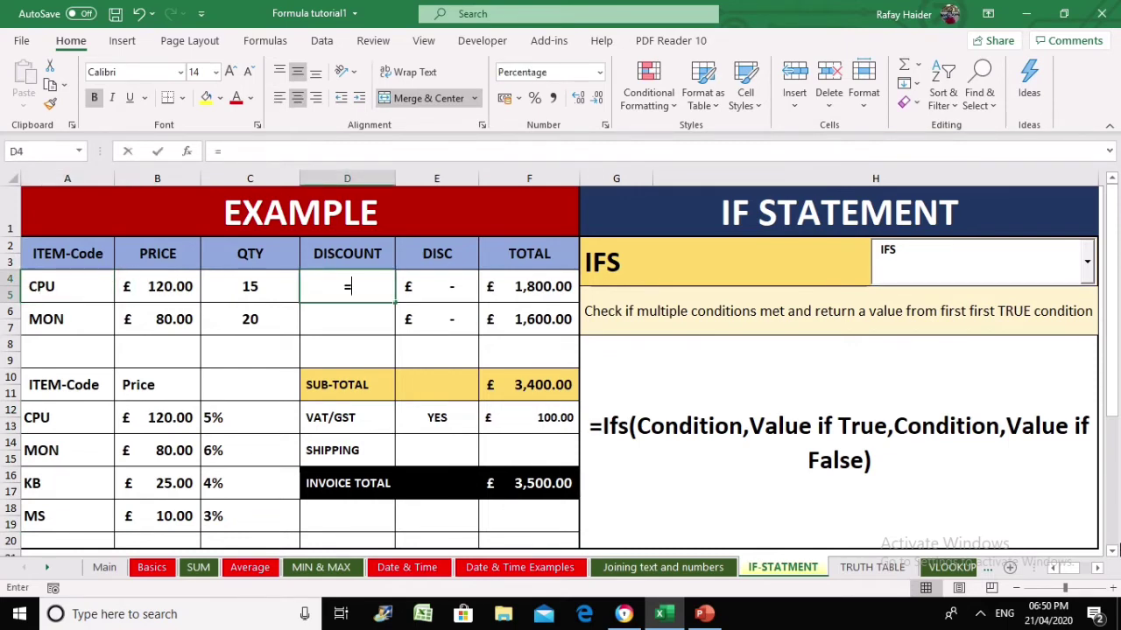
text(IFS()
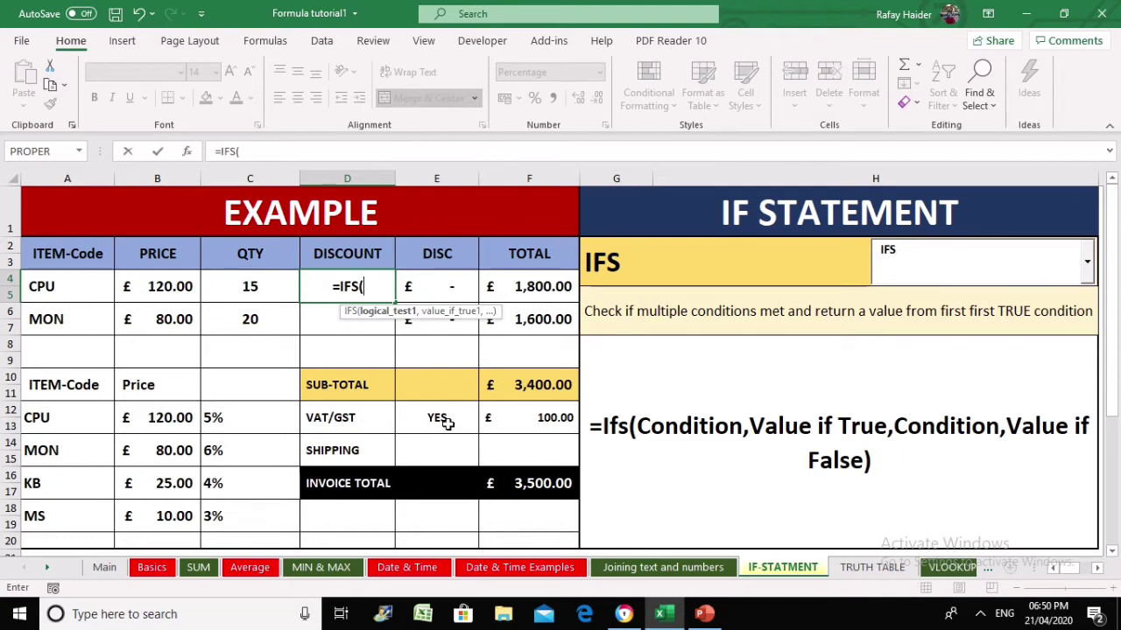
click(48, 285)
text(=)
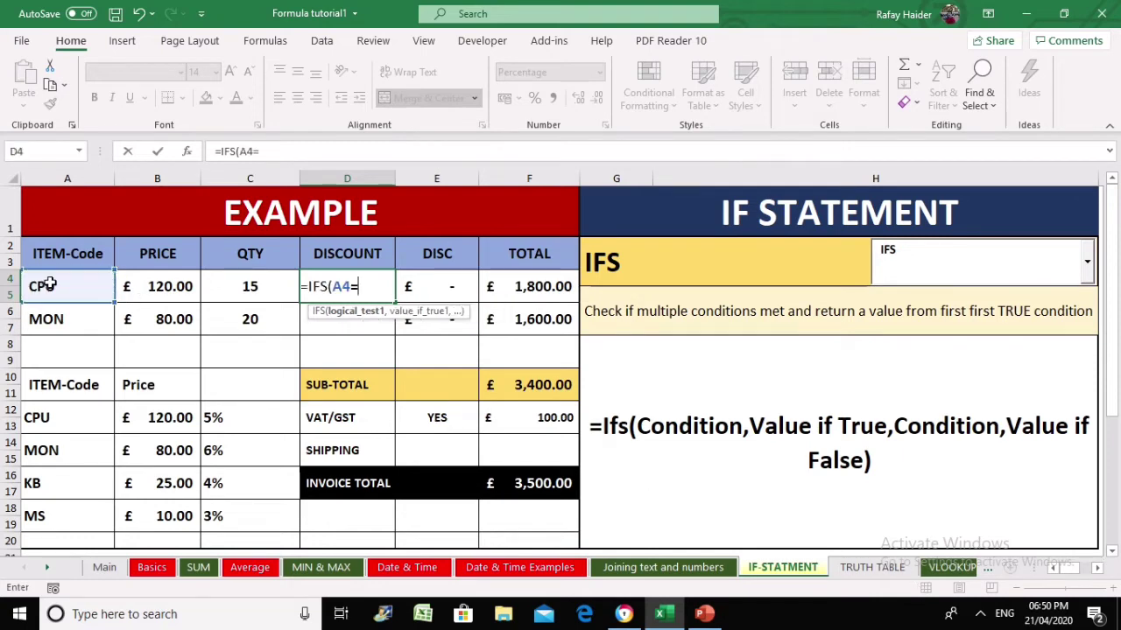
text("CPU")
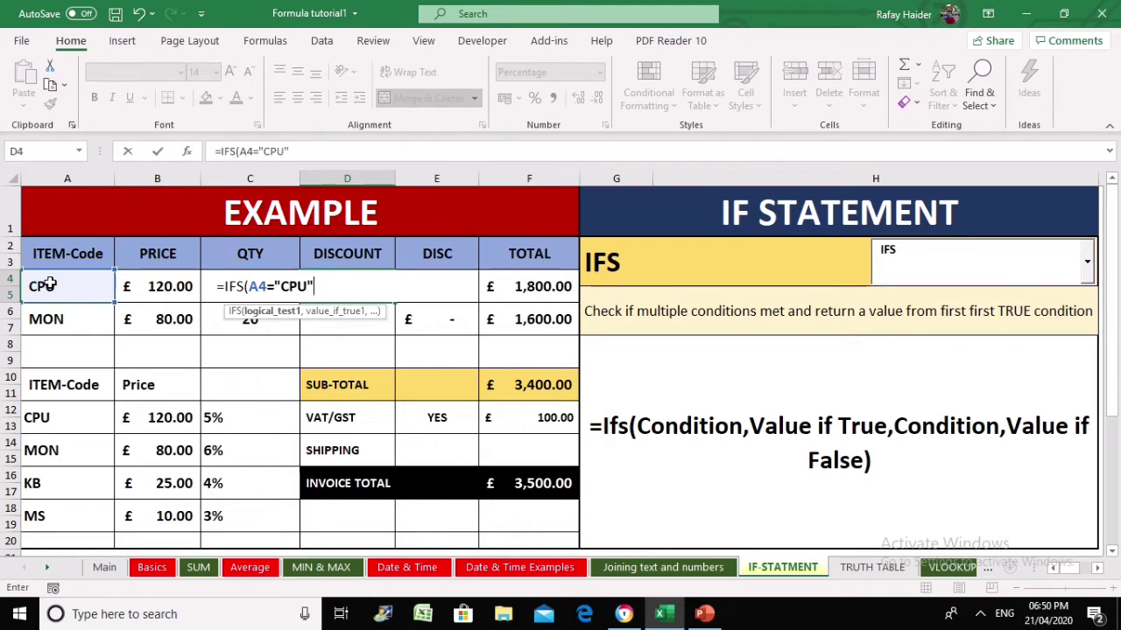
text(,)
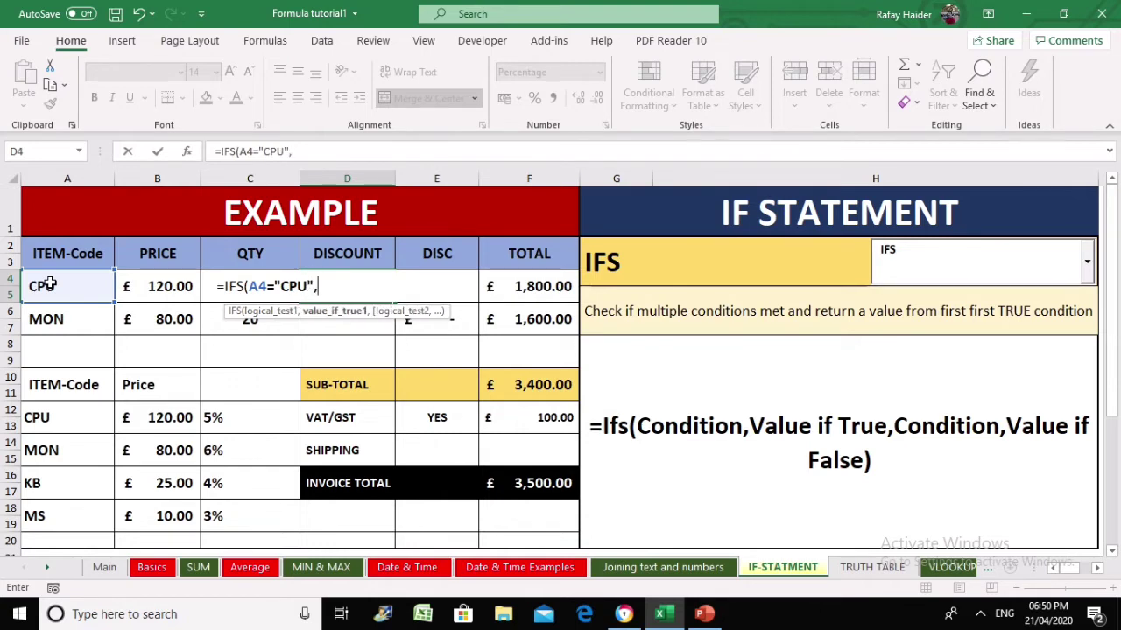
text(5%,)
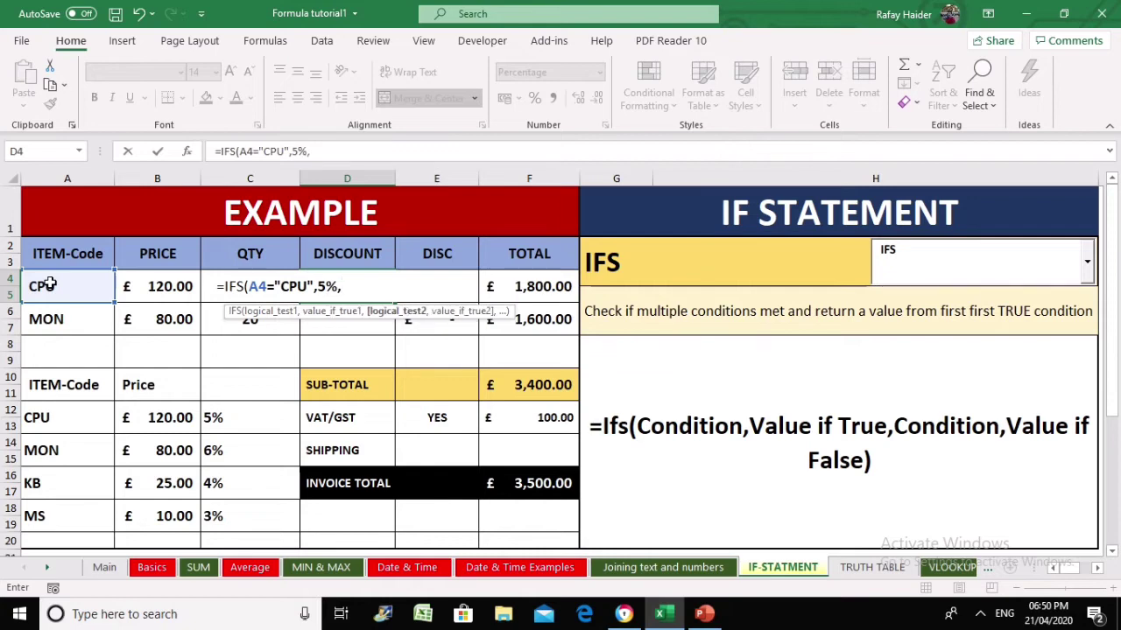
- Add IFS conditions returning 6% when A4 equals "MON" and 4% when A4 equals "KB"
click(48, 285)
text(=)
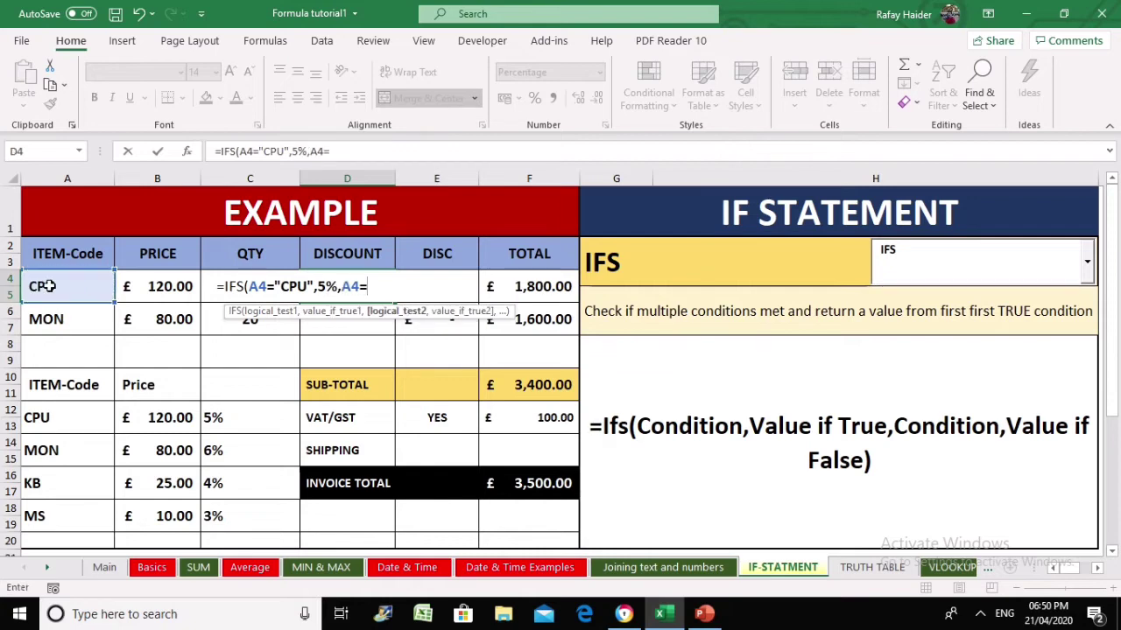
text("MON",)
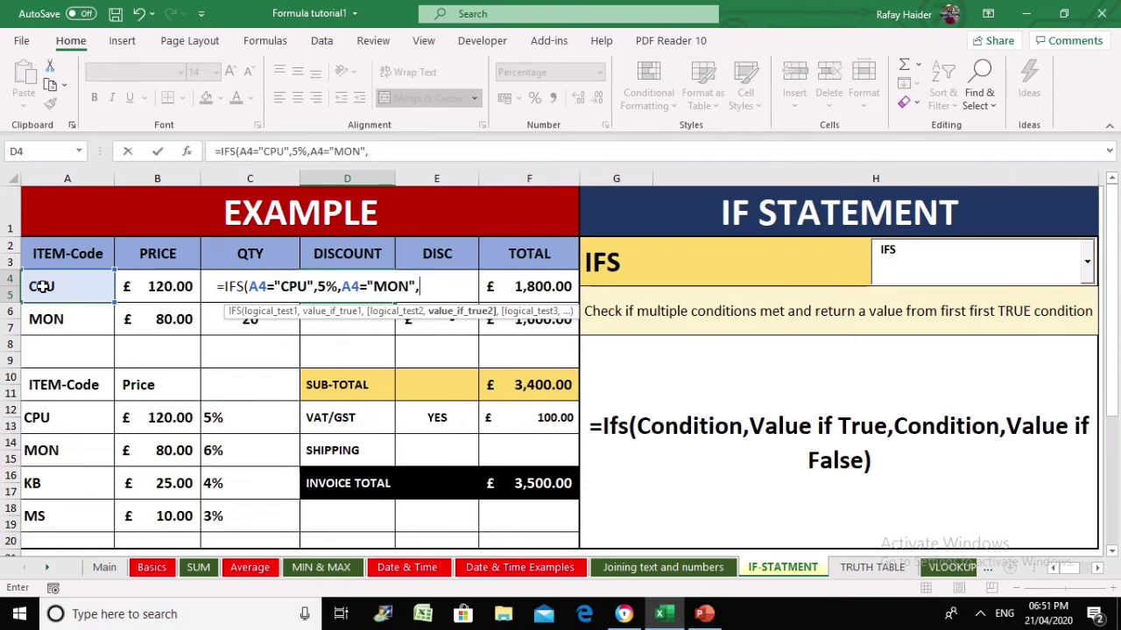
text(6%,)
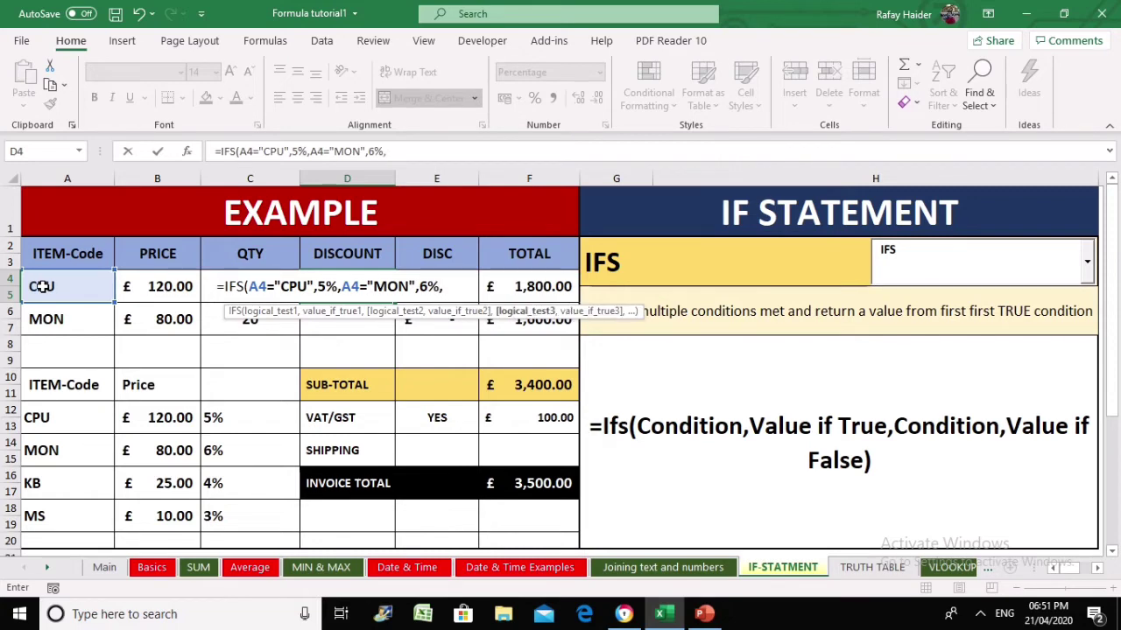
click(42, 286)
text(=)
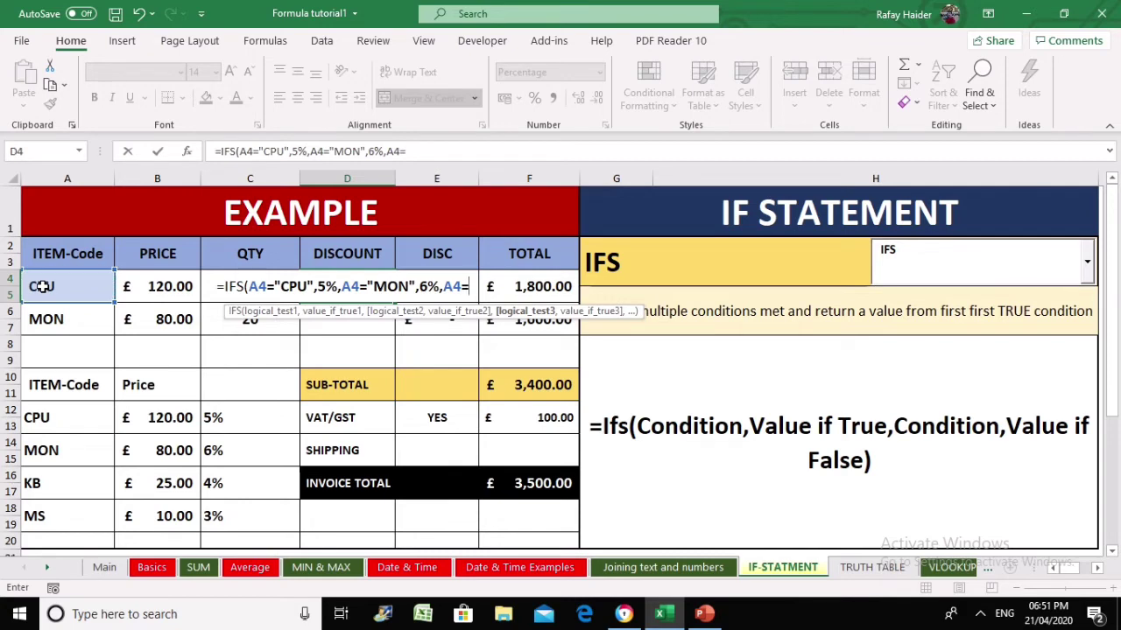
text(")
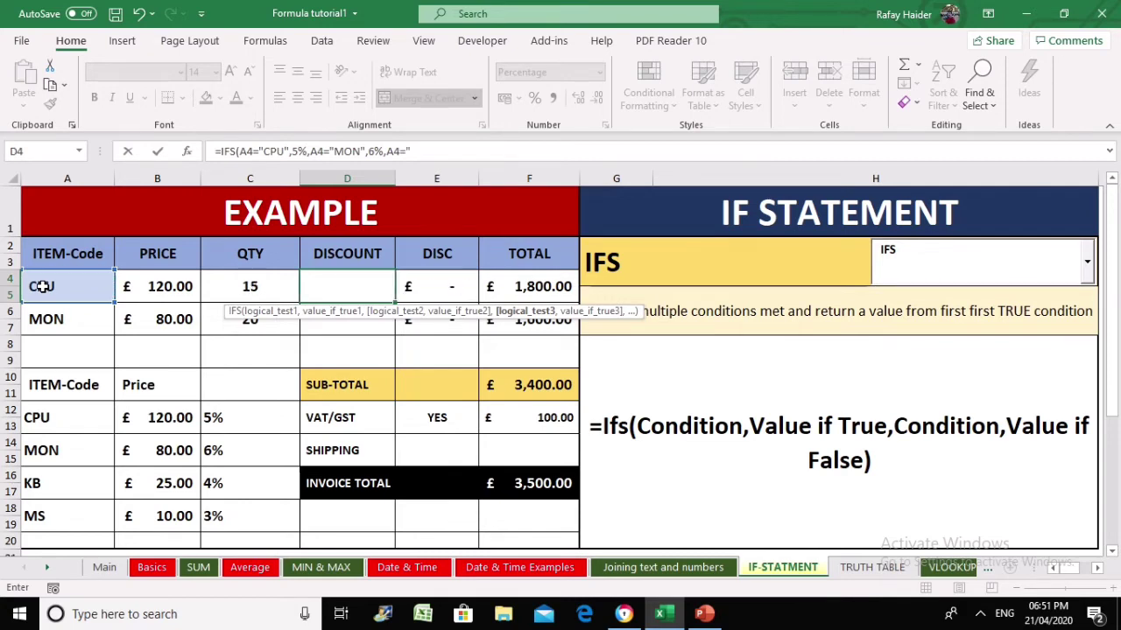
text(KB",)
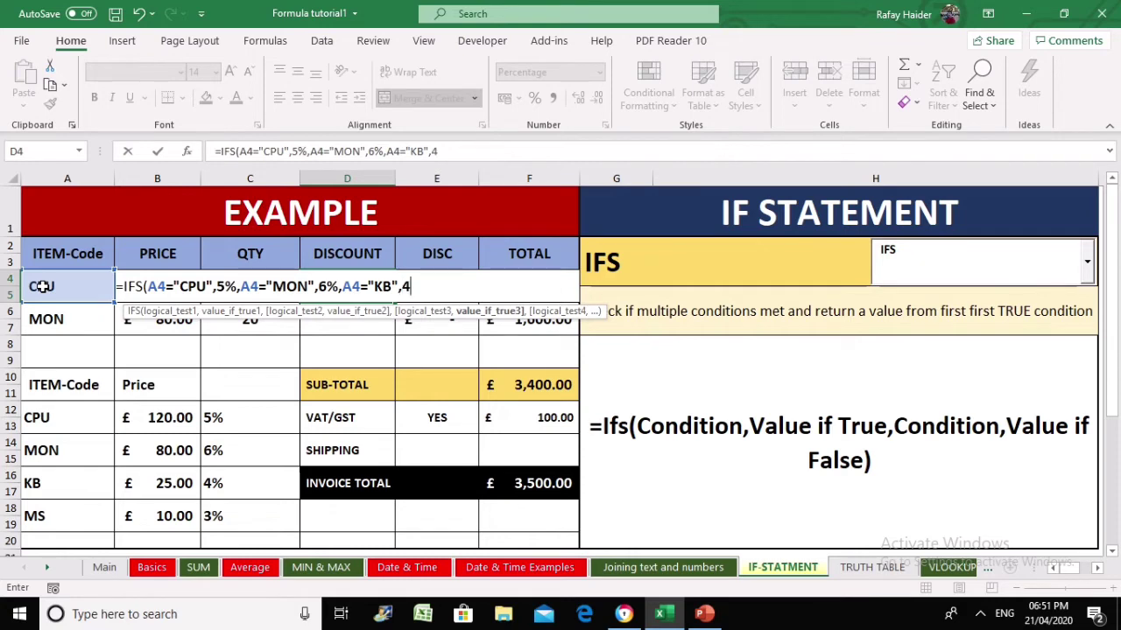
text(4%,)
- Complete the IFS formula with a final condition returning 3% when A4 equals "MS"
click(41, 286)
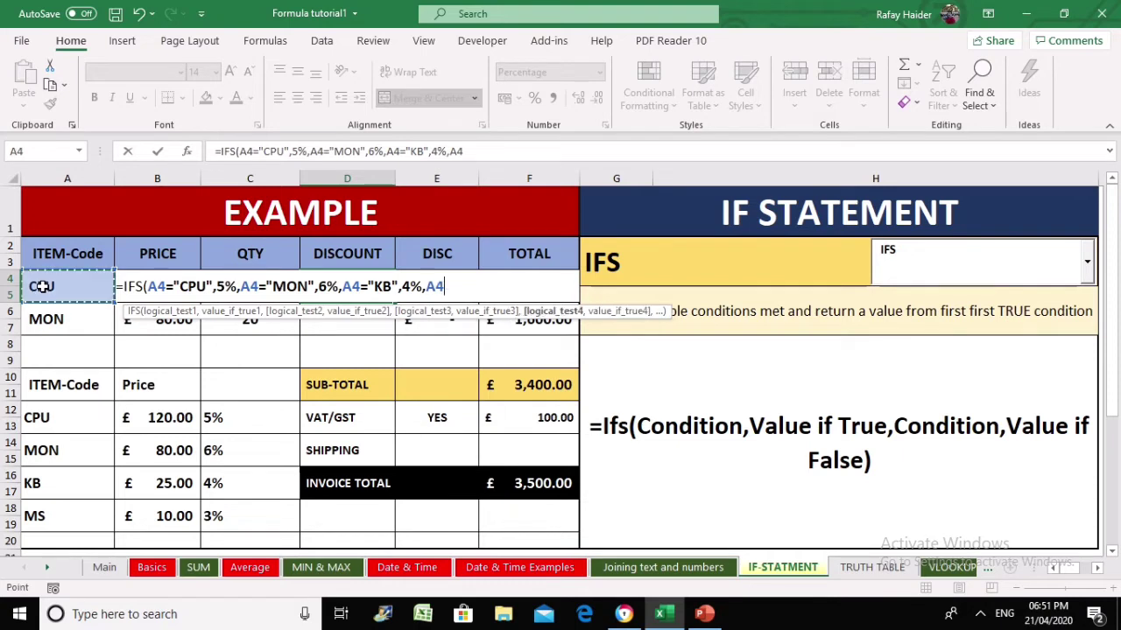
text(=)
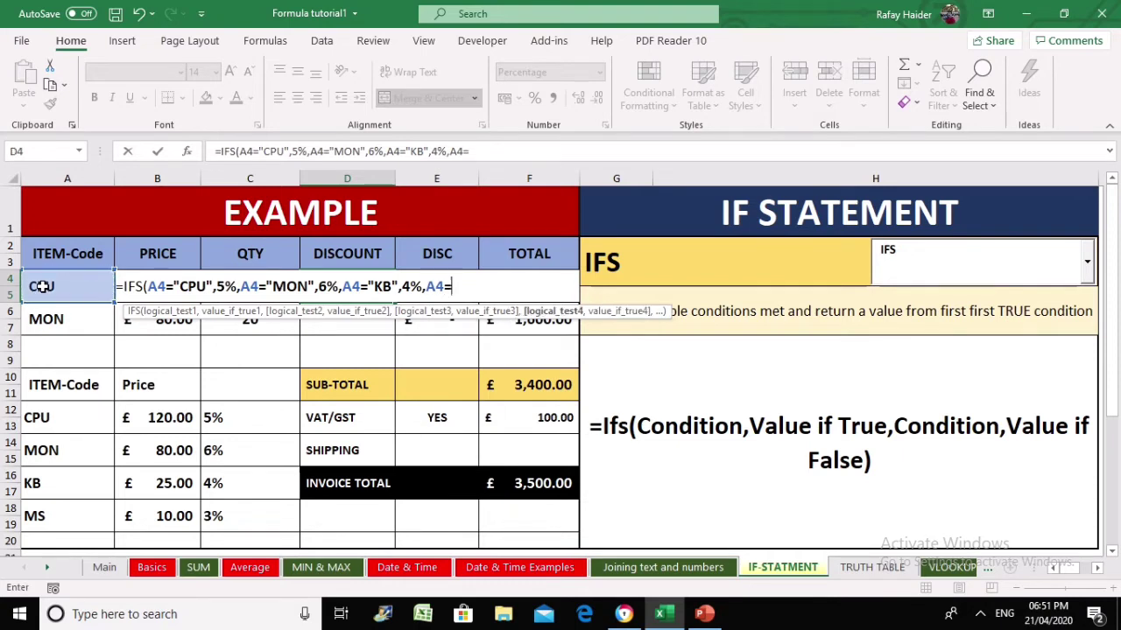
text("MS",)
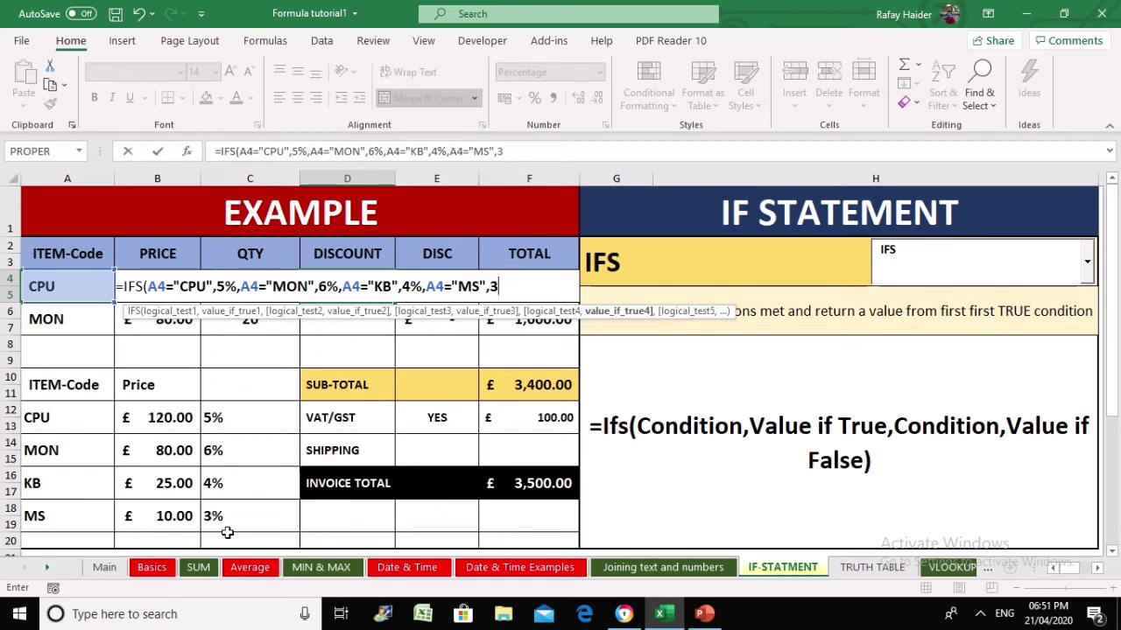
text(3%))
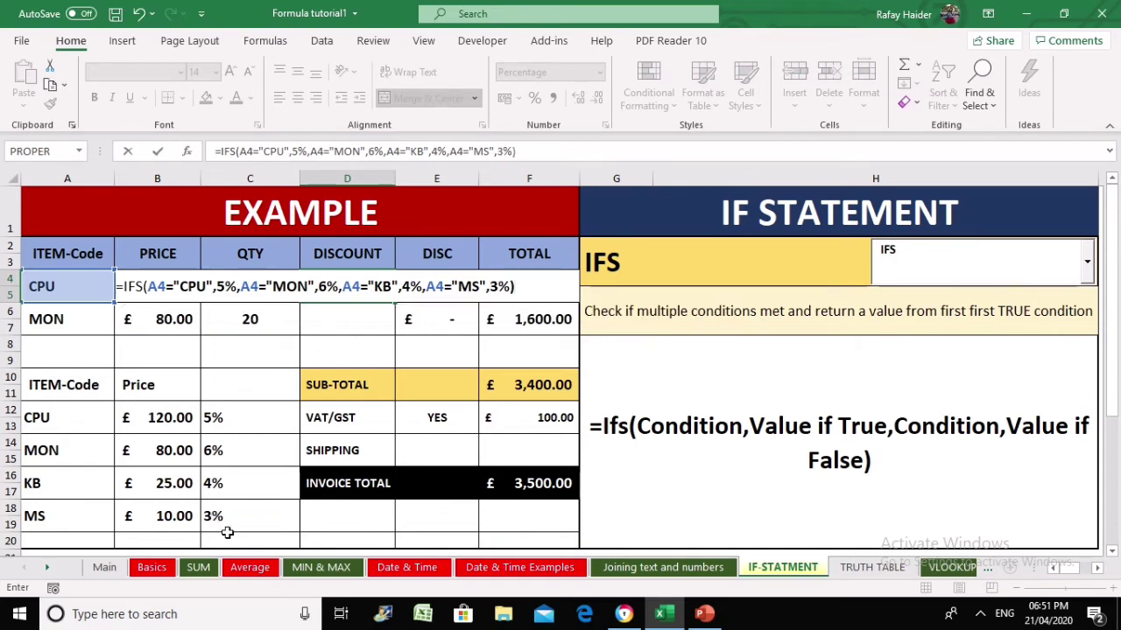
key(Return)
- Test the discount formula by changing the first invoice item code in A4 to KB
click(350, 282)
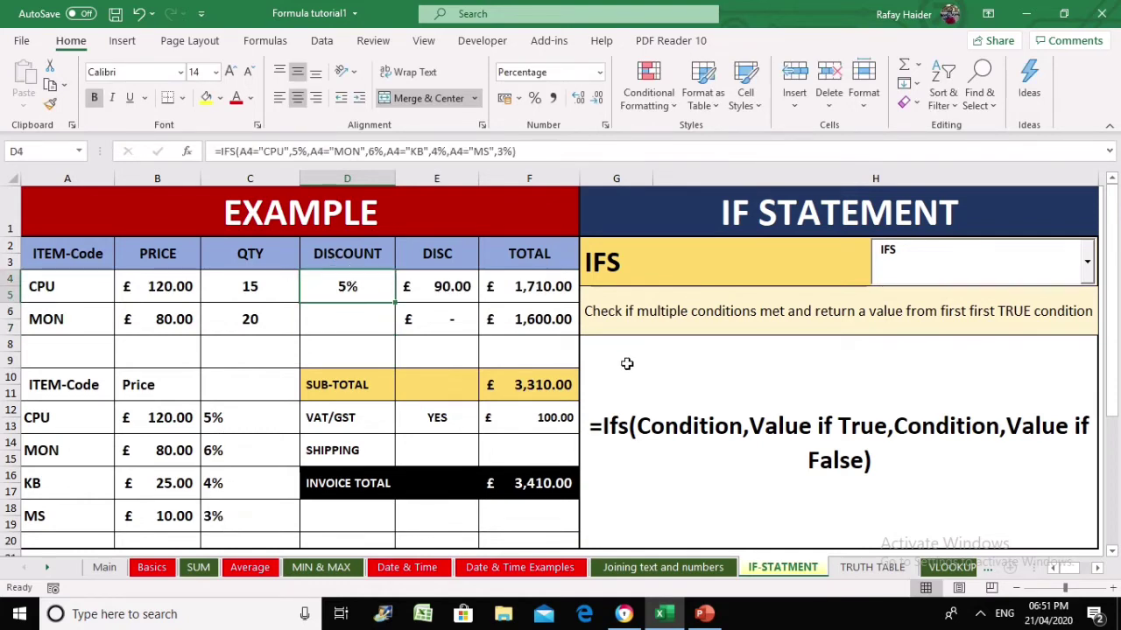
key(Left)
key(Left)
key(Left)
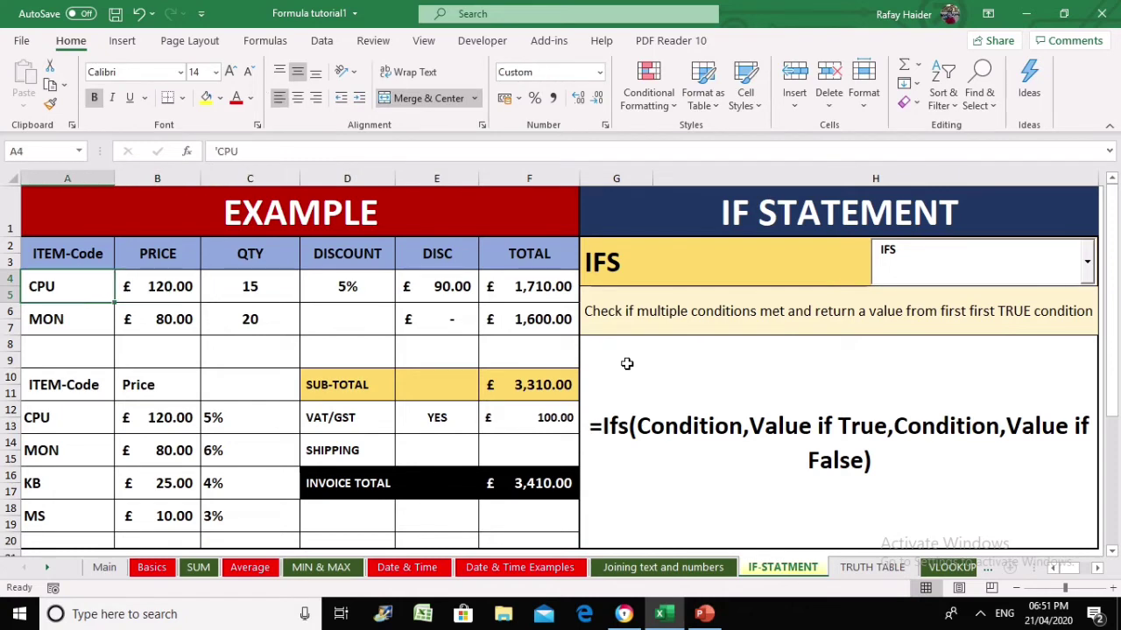
text(KB)
key(Return)
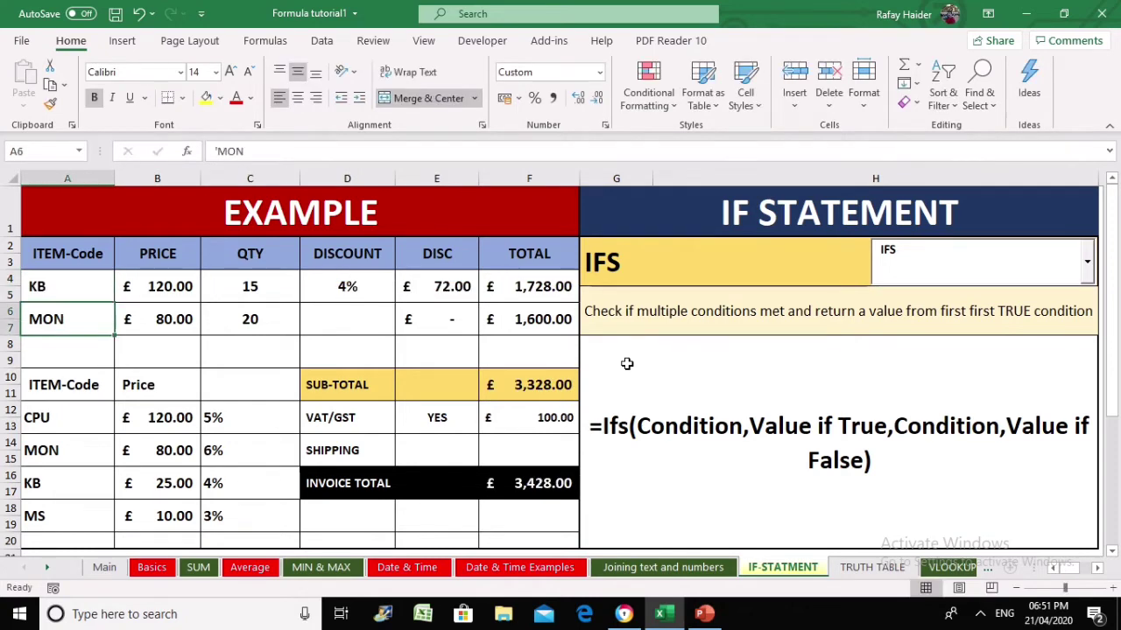
- Test the discount formula by changing the first item code in A4 to MS and to MON
key(Up)
text(MS)
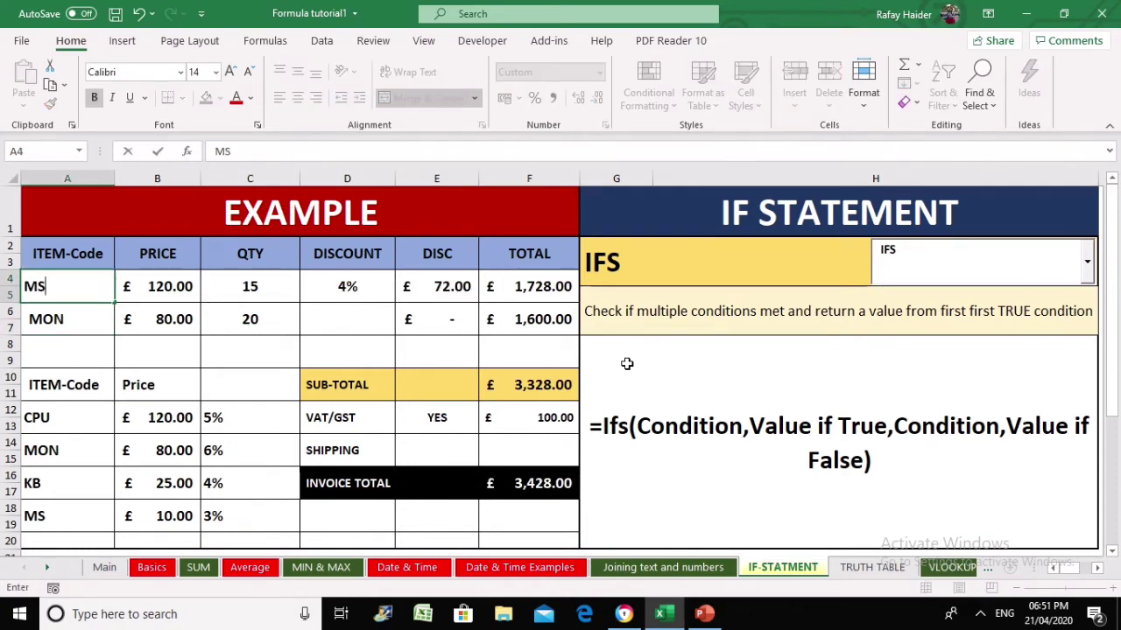
key(Return)
key(Up)
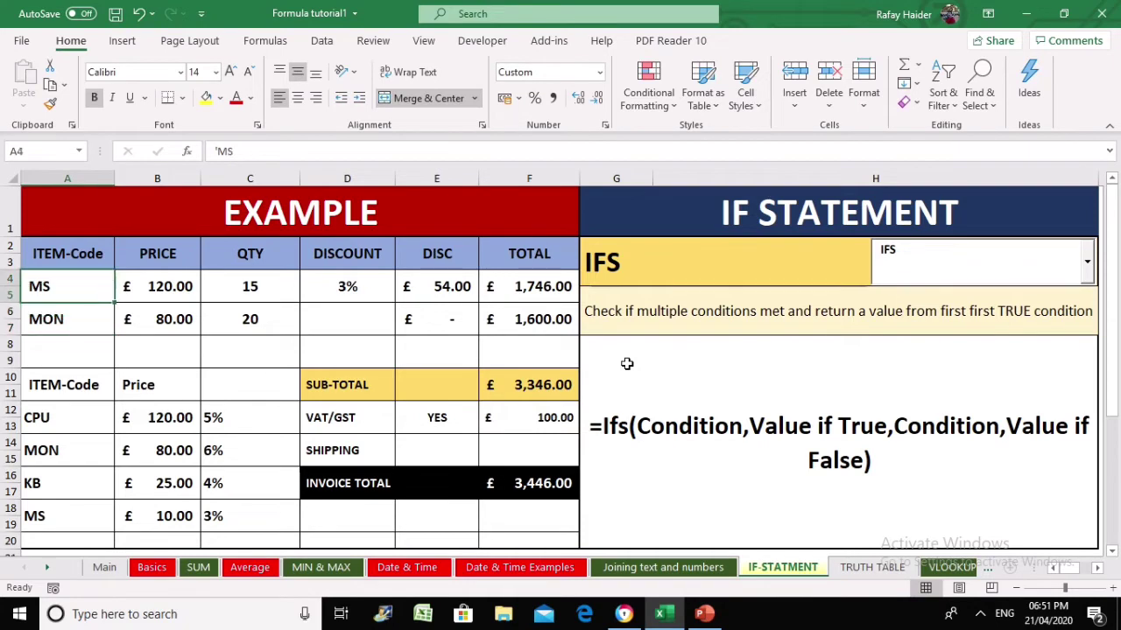
text(MON)
key(Return)
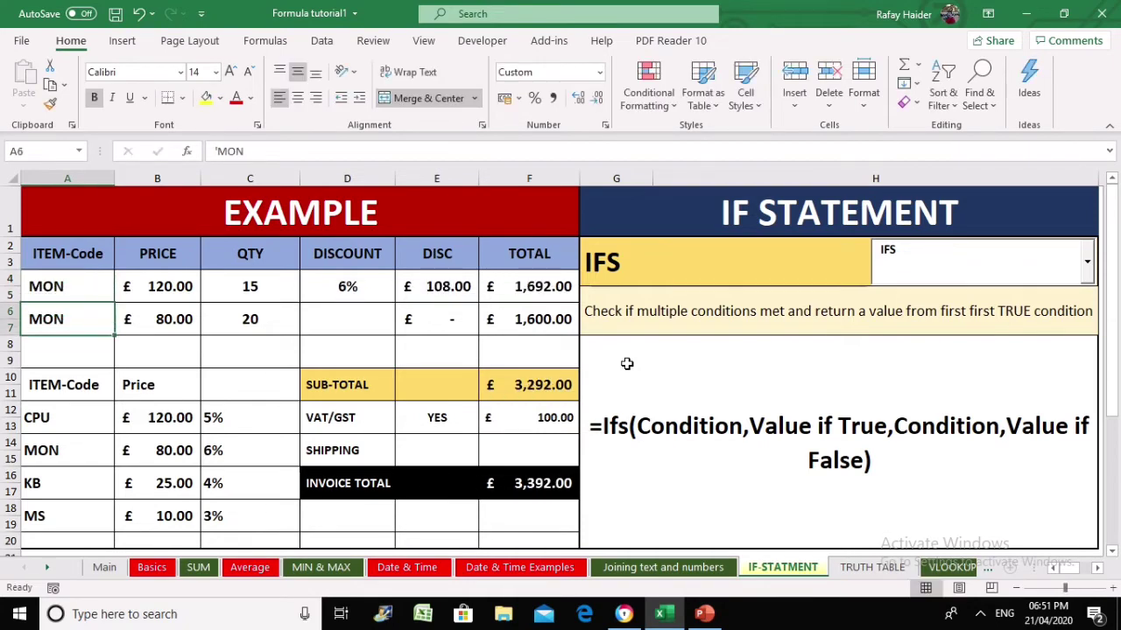
- Set the first invoice item code in A4 to CPU
key(Up)
text(CPUE)
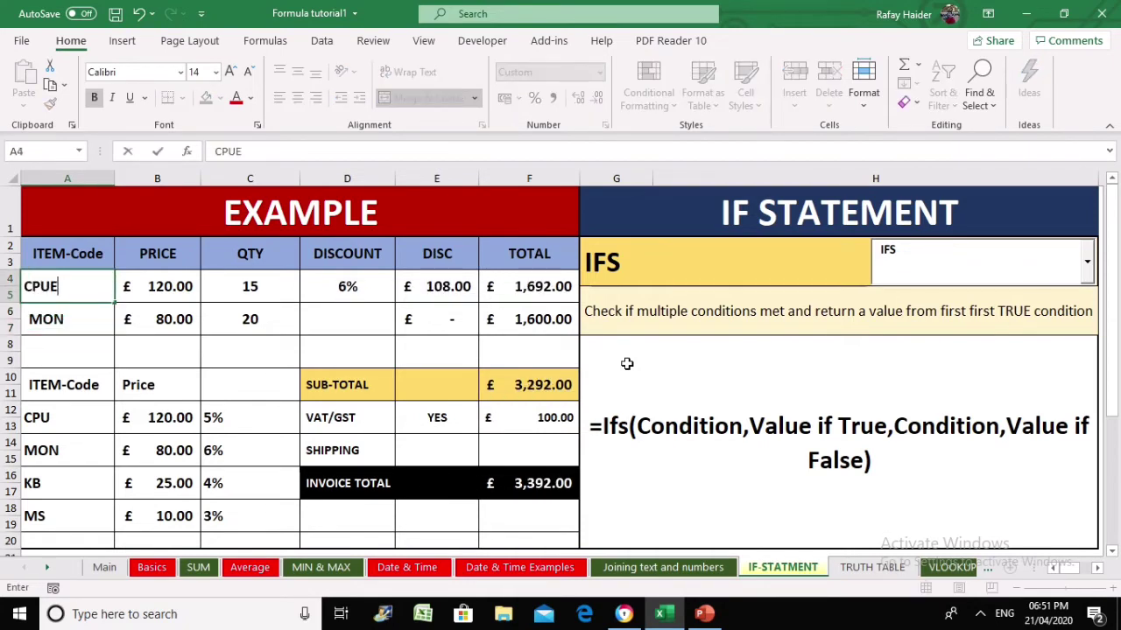
key(BackSpace)
key(Return)
- Copy the IFS discount formula from D4 into D6 for the second invoice item
key(Up)
key(Right)
key(Down)
key(Right)
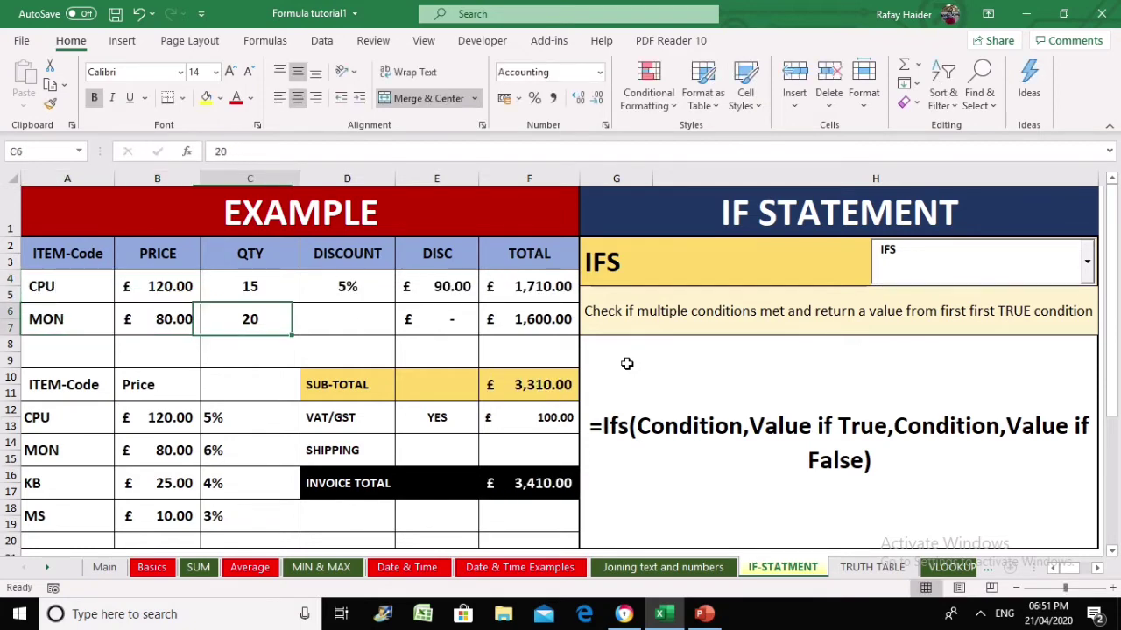
key(Up)
key(Right)
key(ctrl+c)
key(Down)
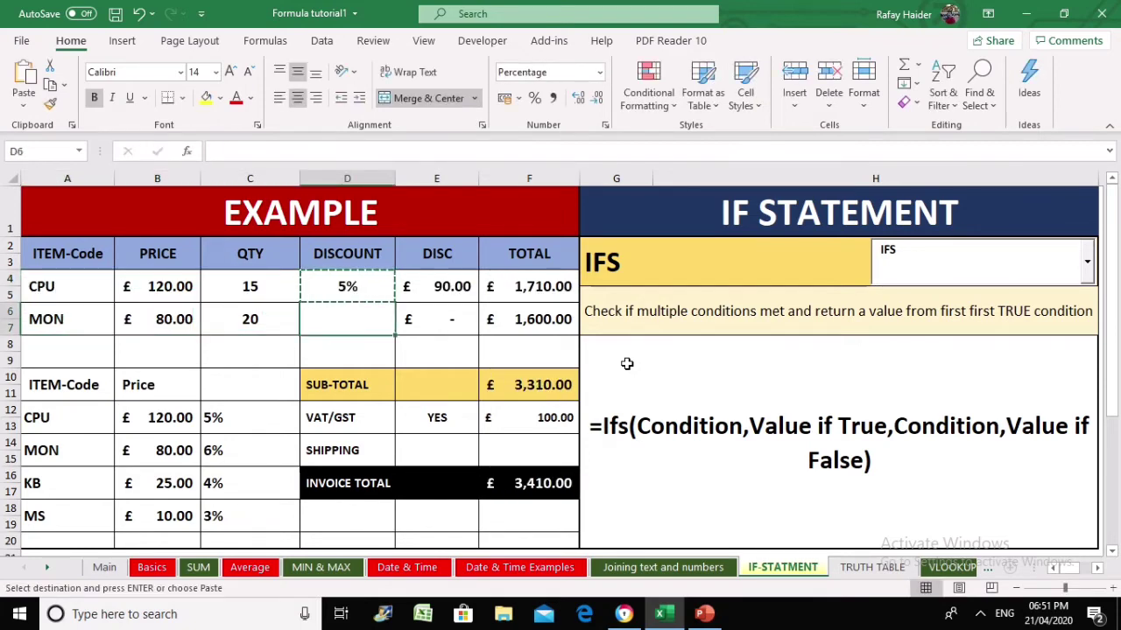
key(Up)
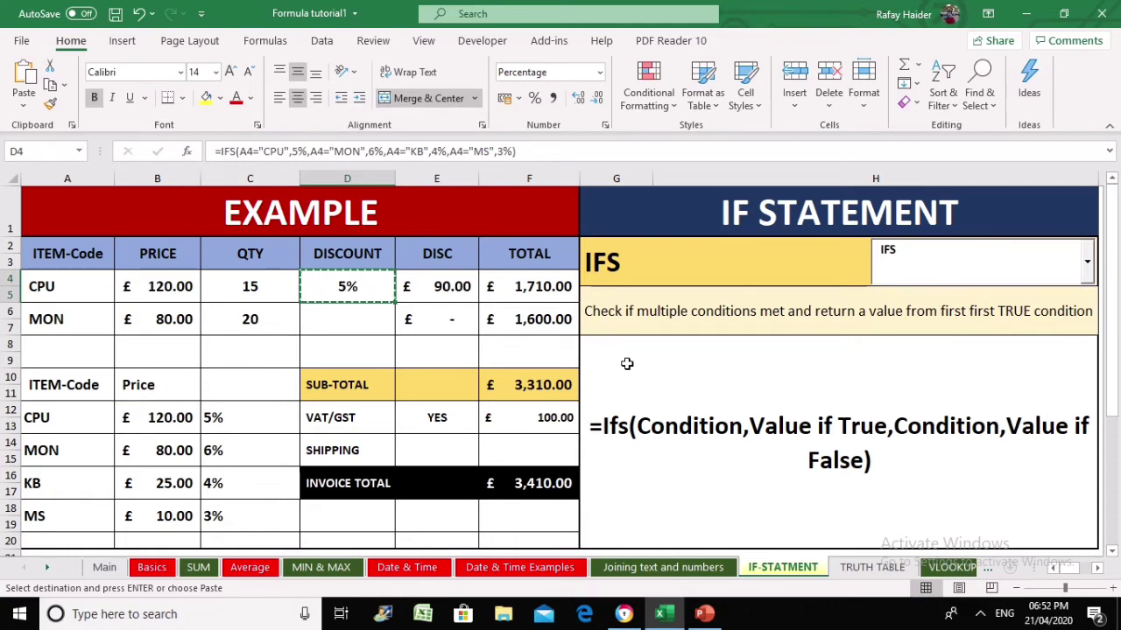
key(Down)
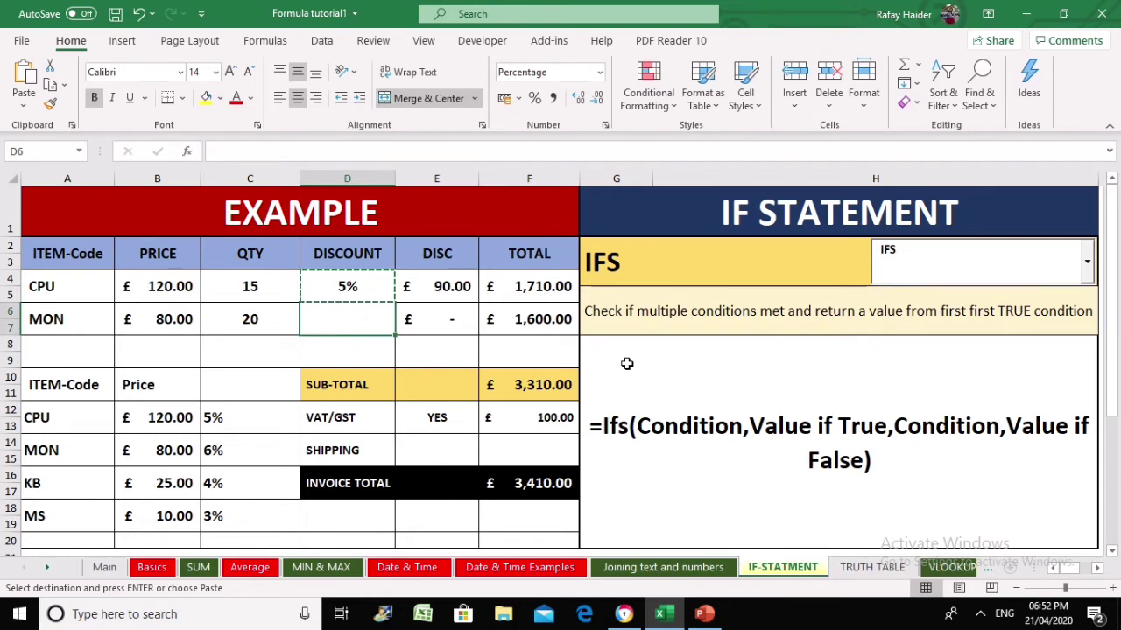
key(Return)
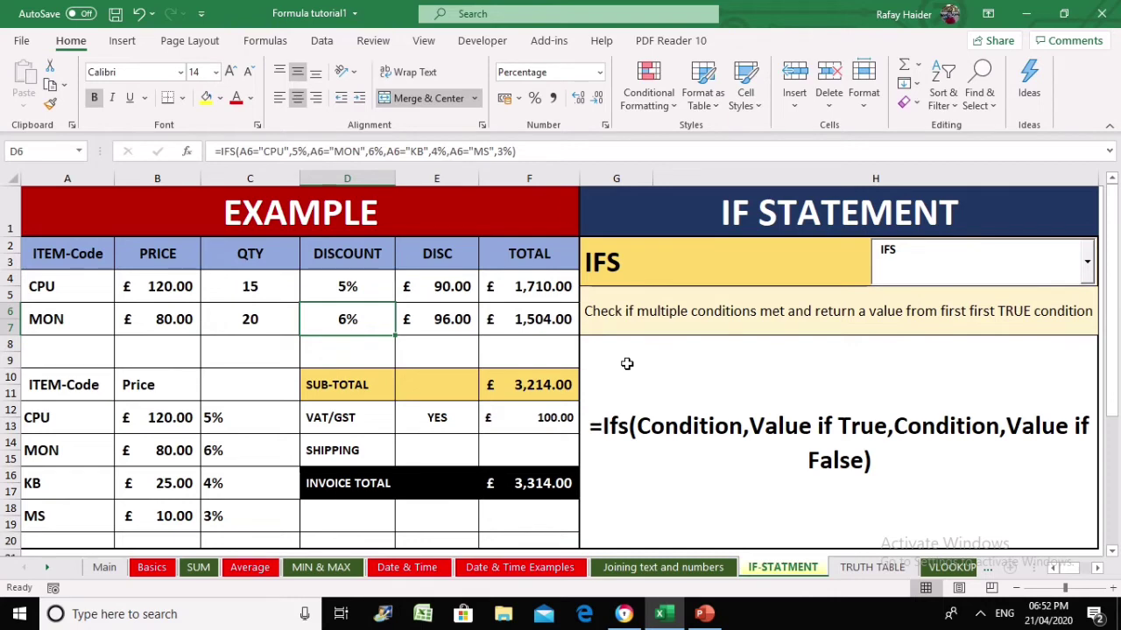
- Replace the typed 5% for "CPU" in D4's IFS formula with a reference to cell C12
key(Up)
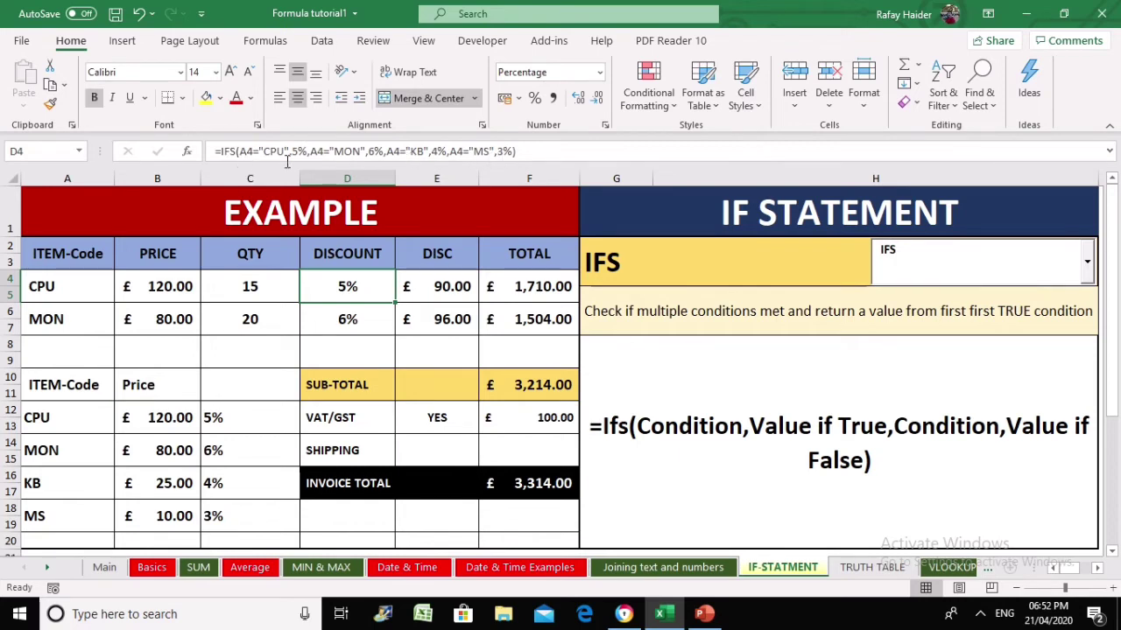
key(F2)
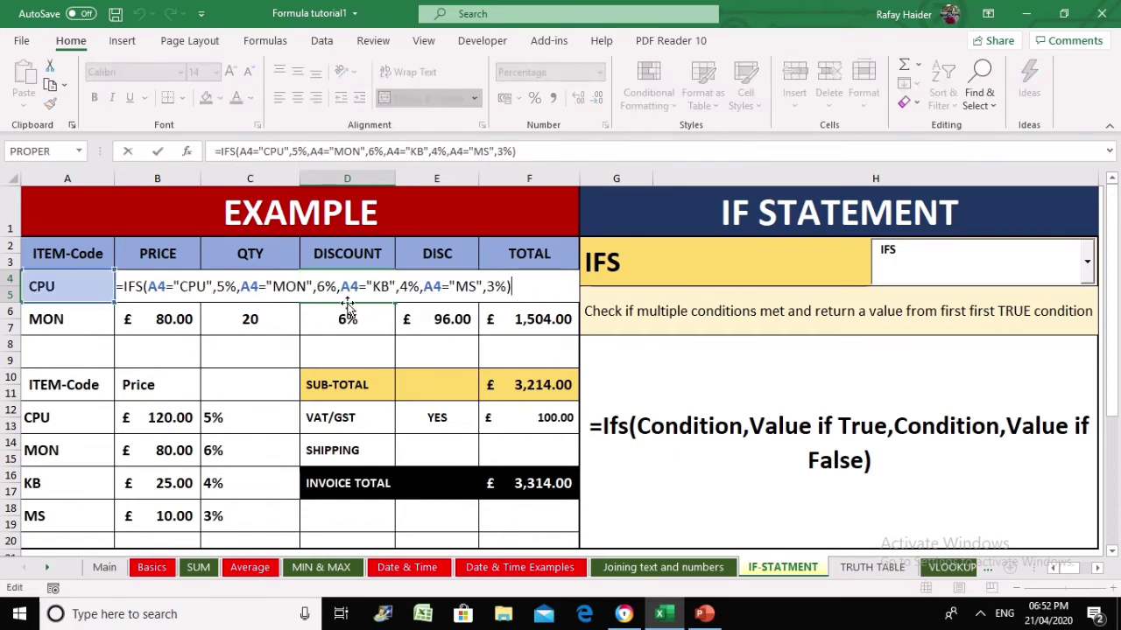
click(236, 287)
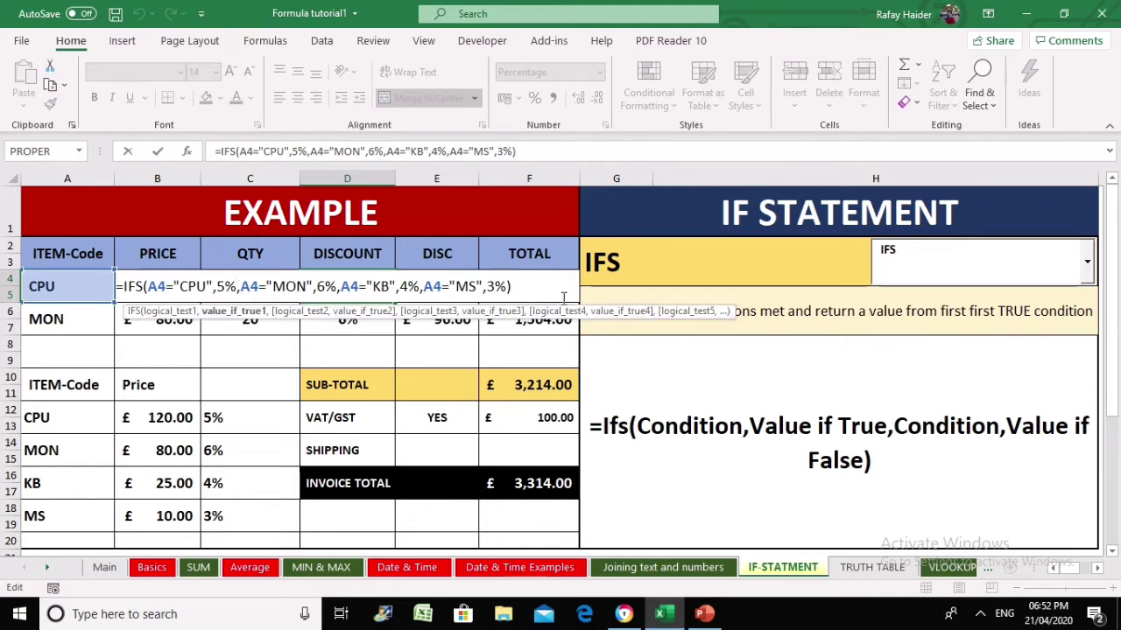
key(BackSpace)
key(BackSpace)
key(BackSpace)
text(,)
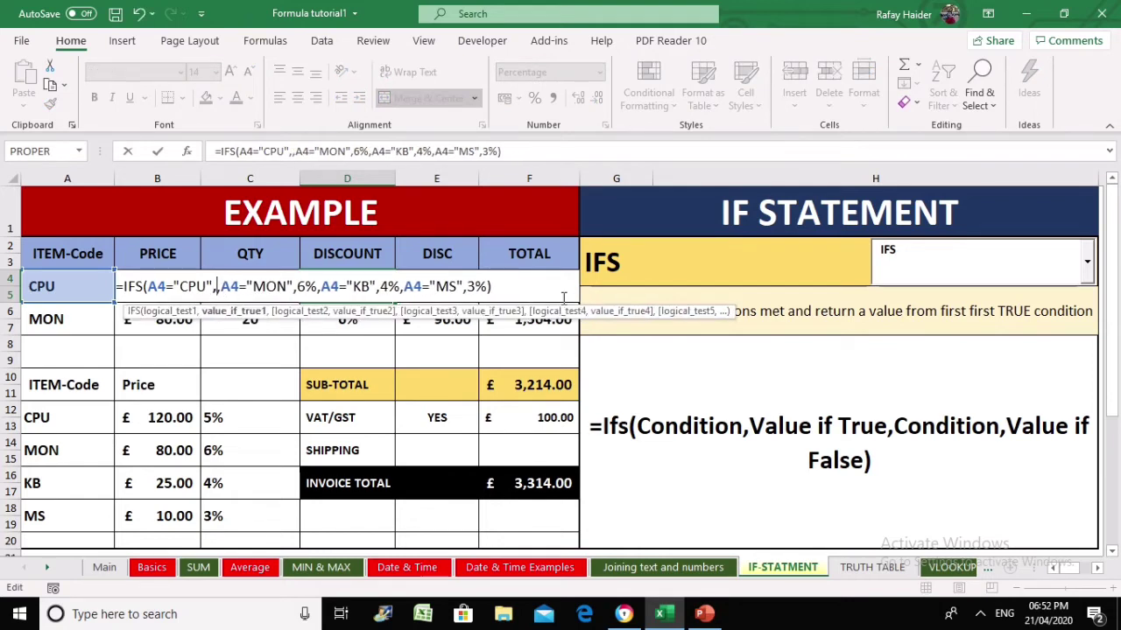
click(248, 419)
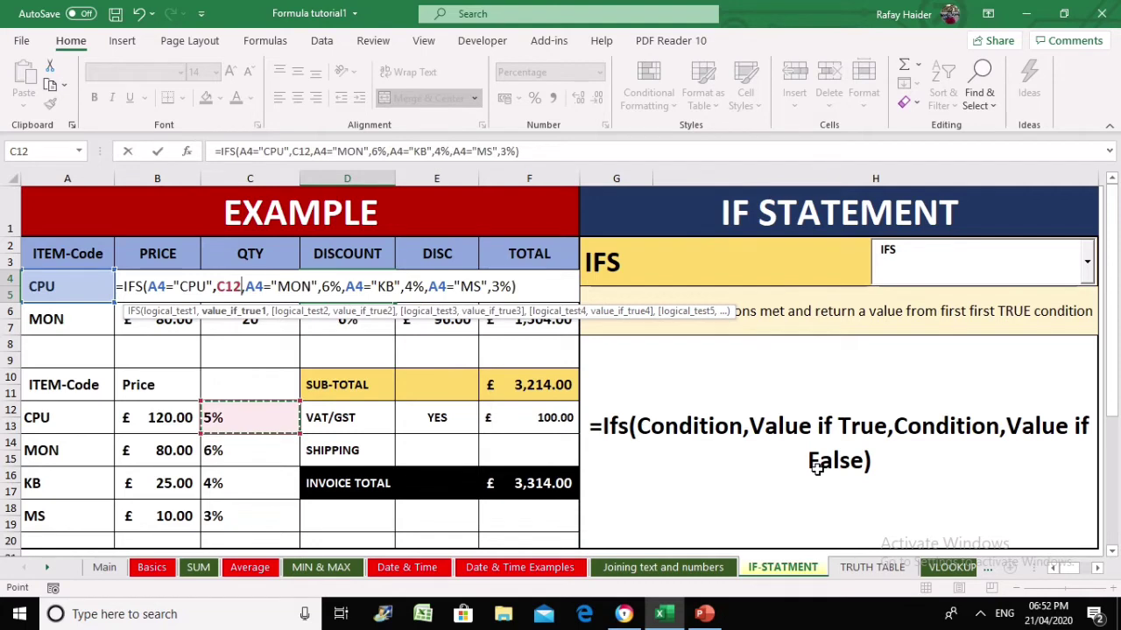
key(Return)
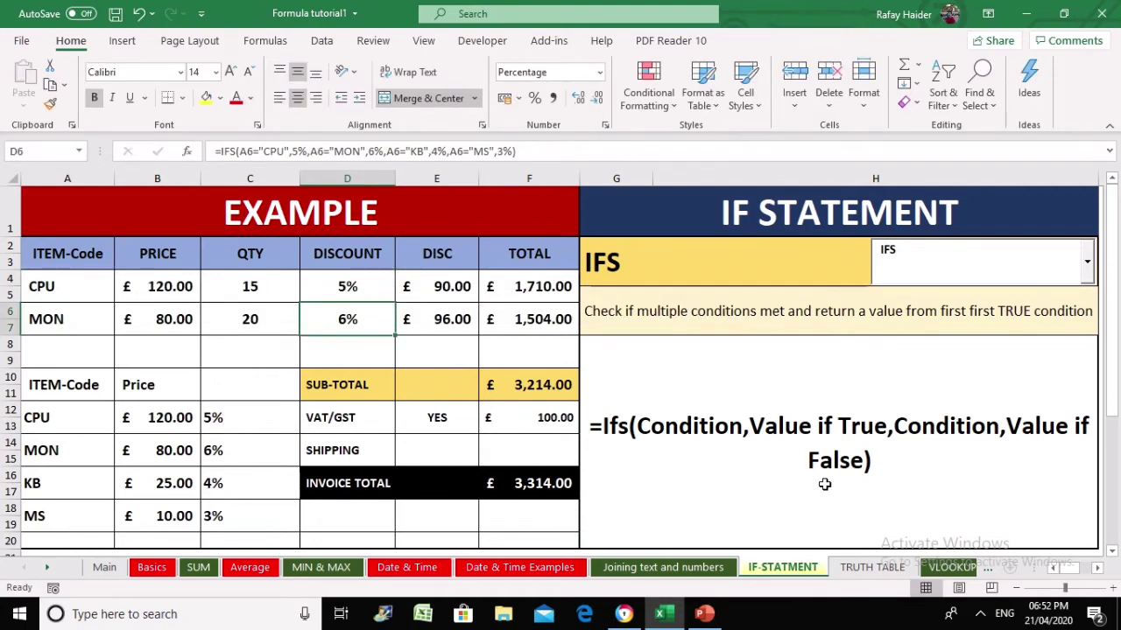
- Examine the CPU discount rate in C12 and how the IFS formula in D4 refers to it
key(Down)
key(Down)
key(Down)
key(Left)
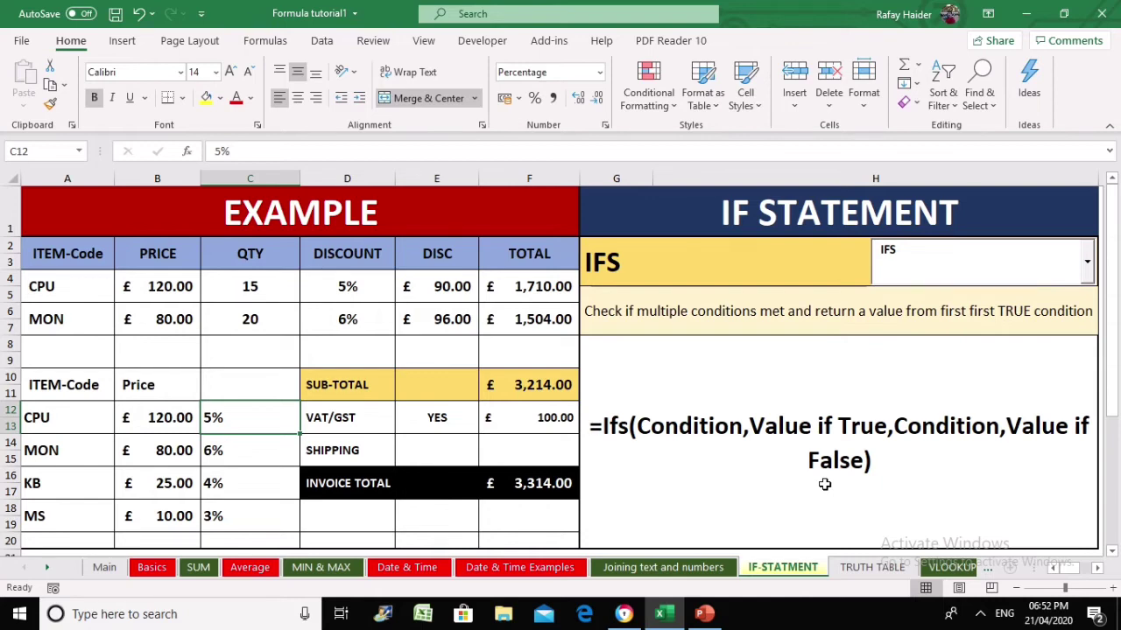
key(Up)
key(Up)
key(Up)
key(Up)
key(Right)
key(F2)
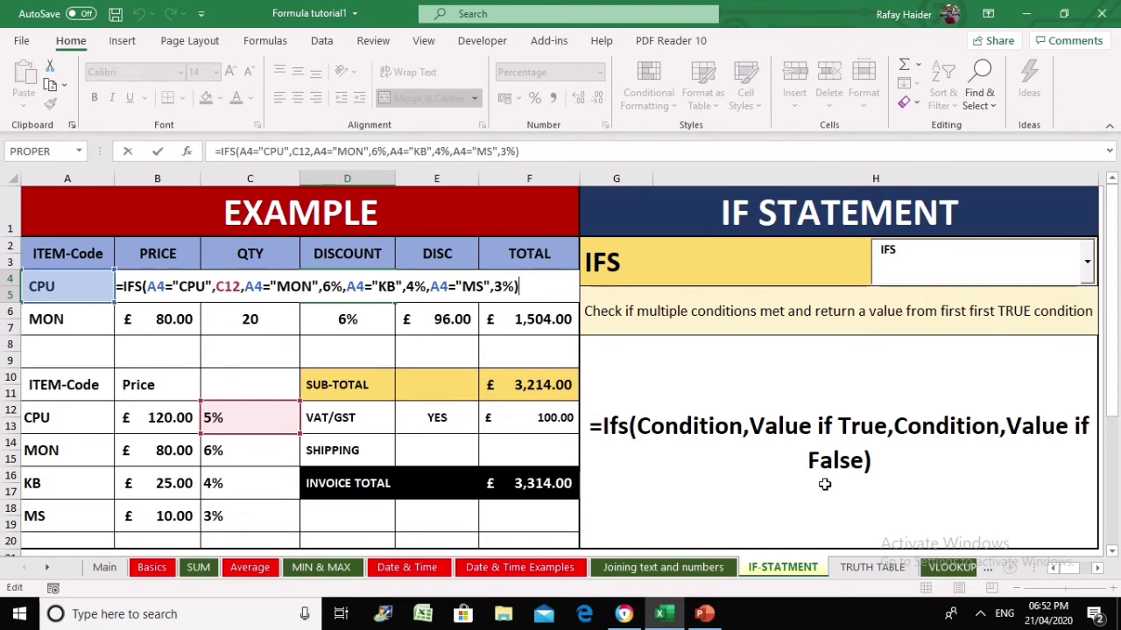
key(Return)
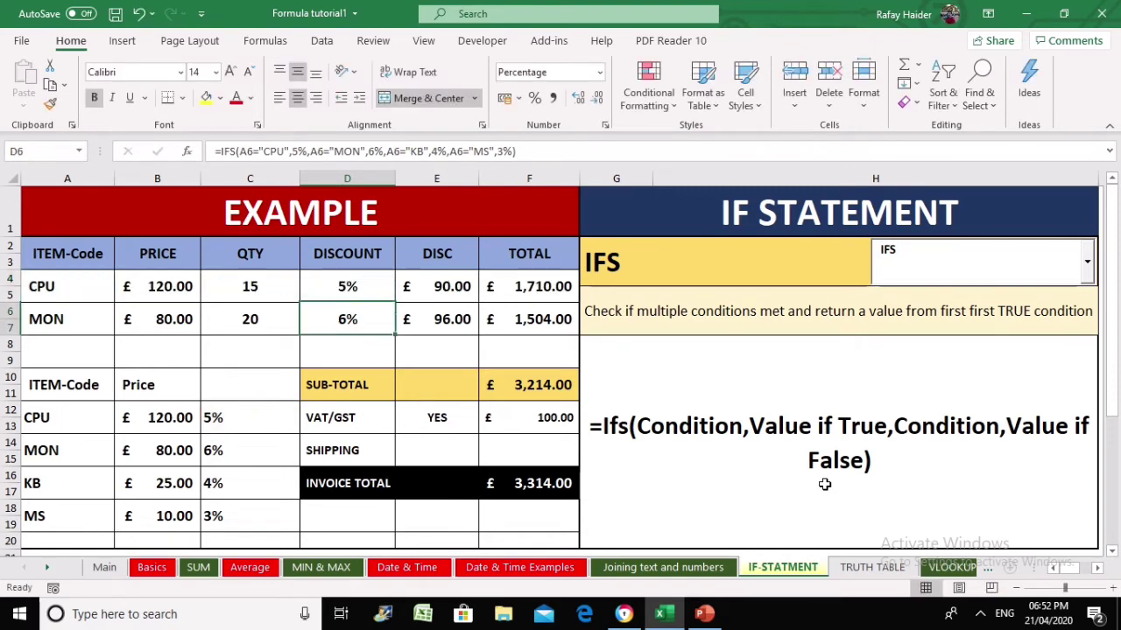
key(Up)
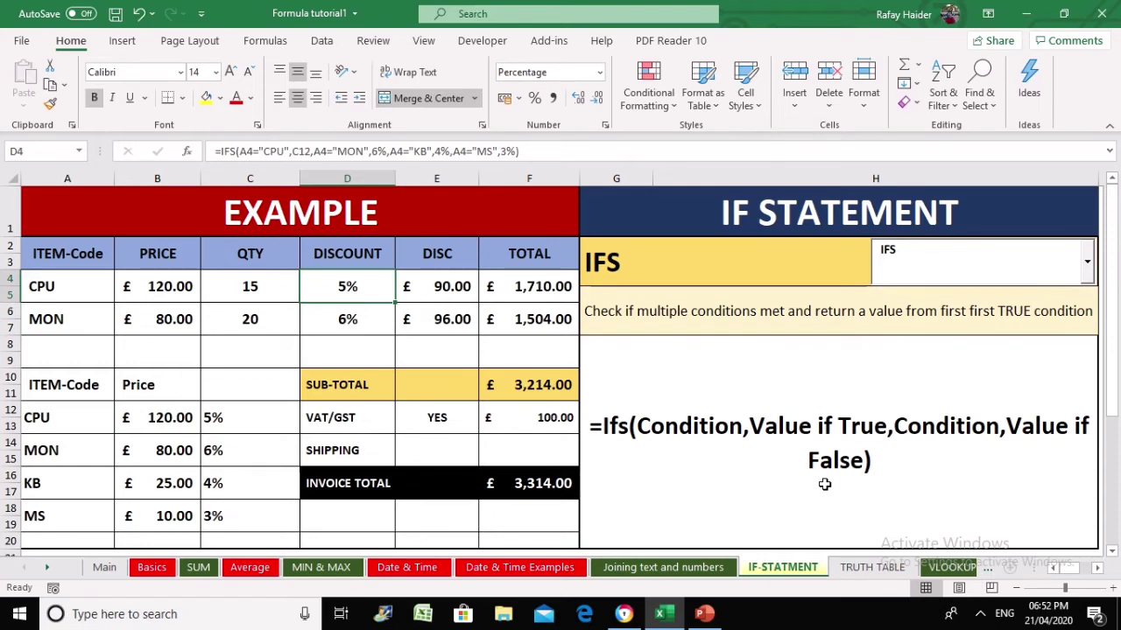
- Examine the first item's discount amount and total formulas with the cells they use, and the sub-total formula in F10
key(Right)
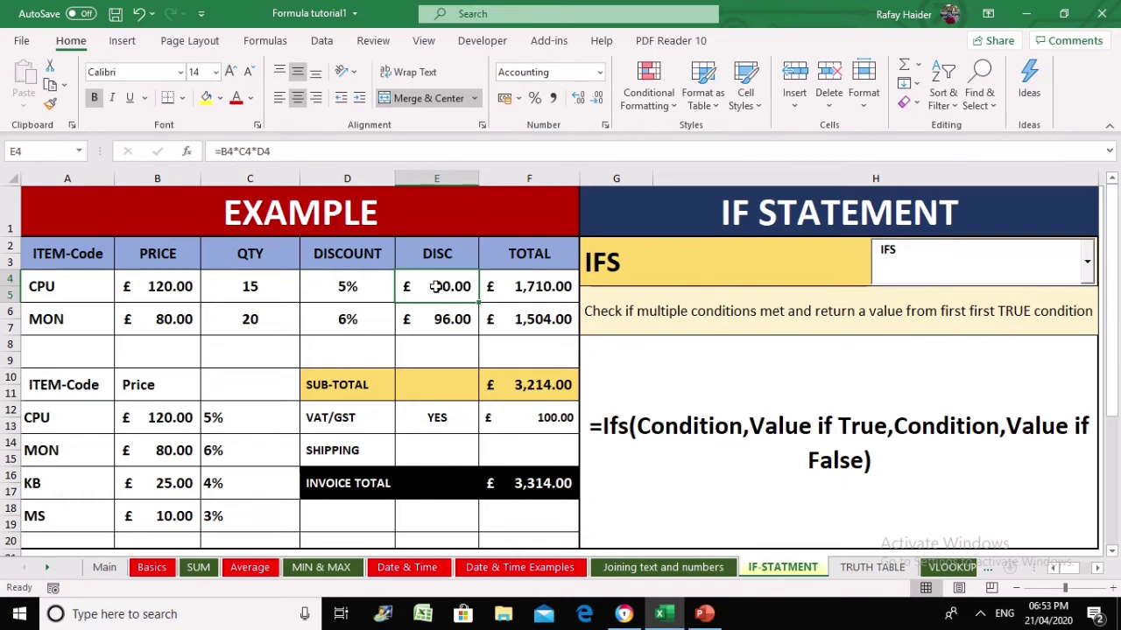
click(366, 295)
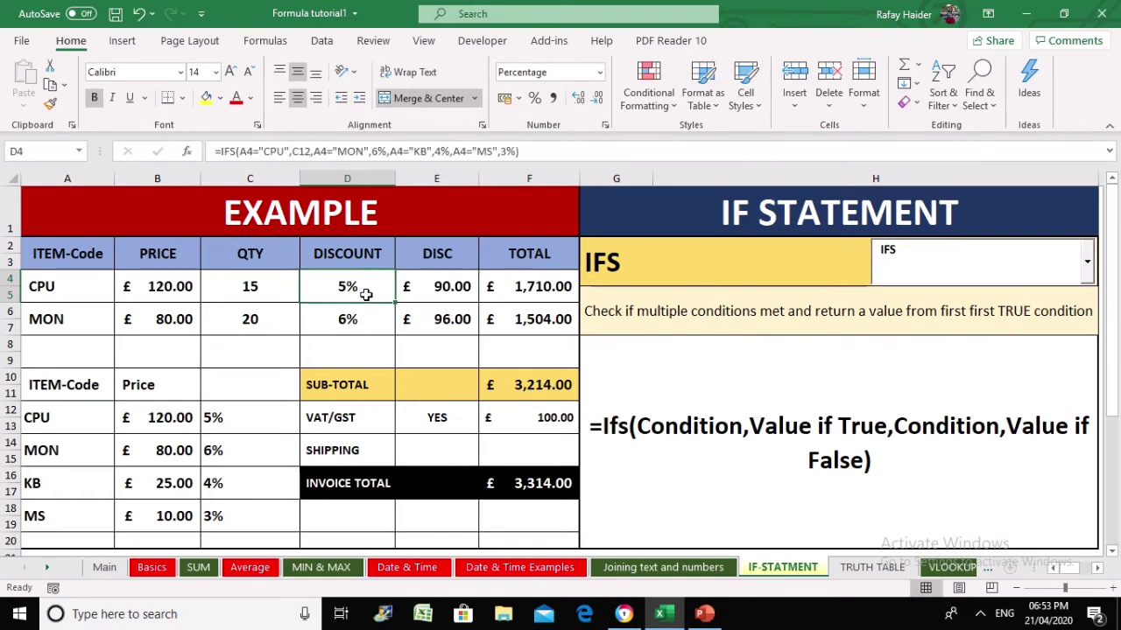
click(248, 294)
click(156, 292)
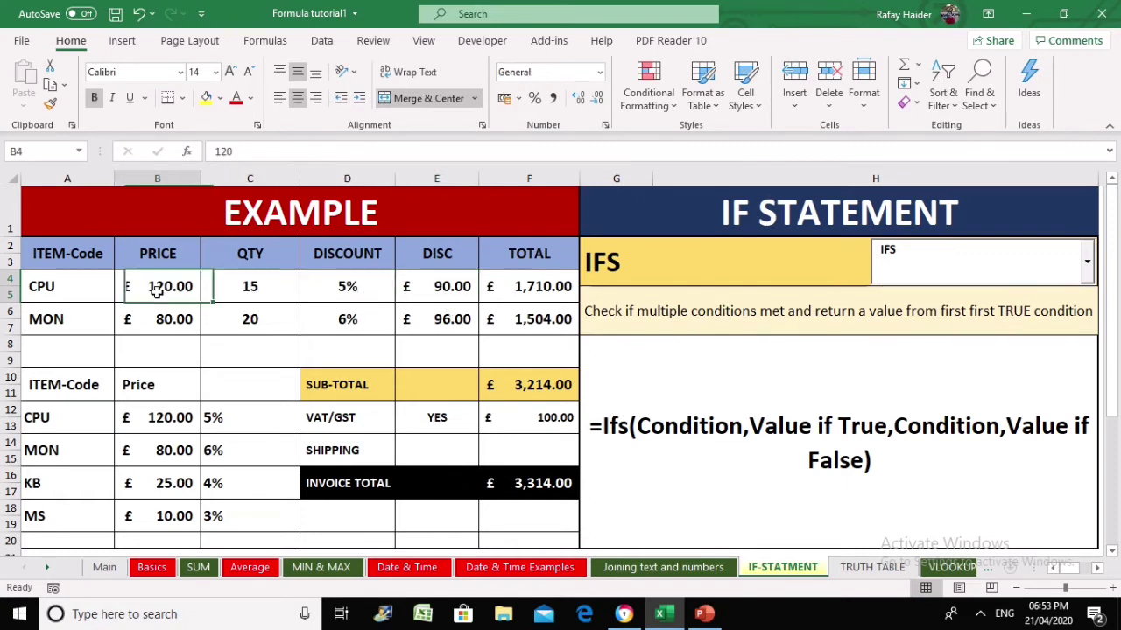
click(472, 280)
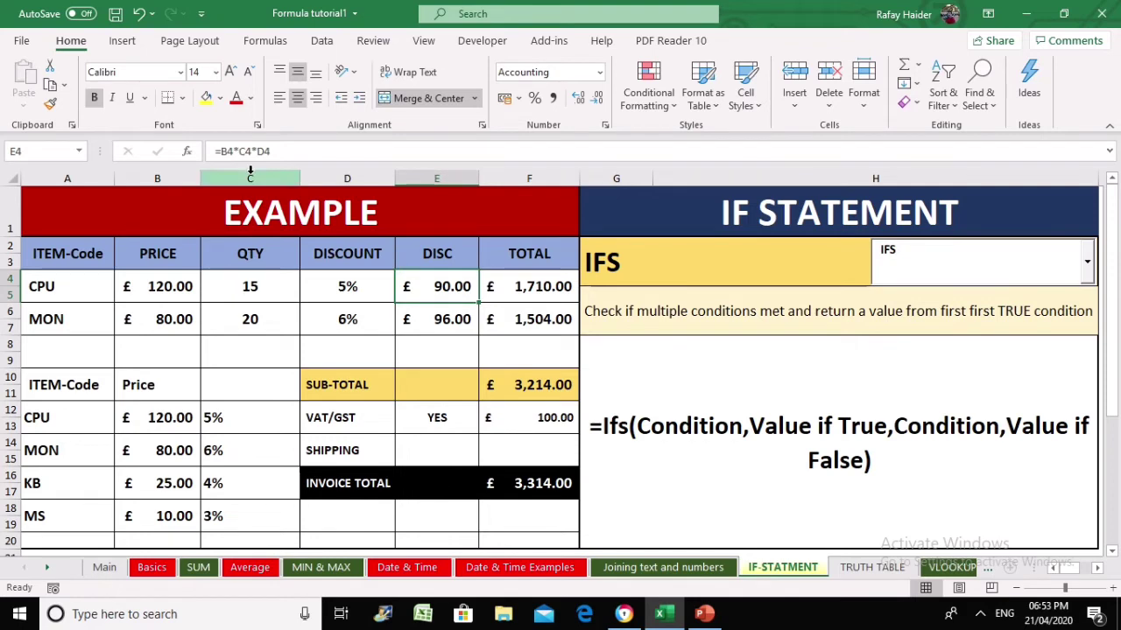
click(544, 286)
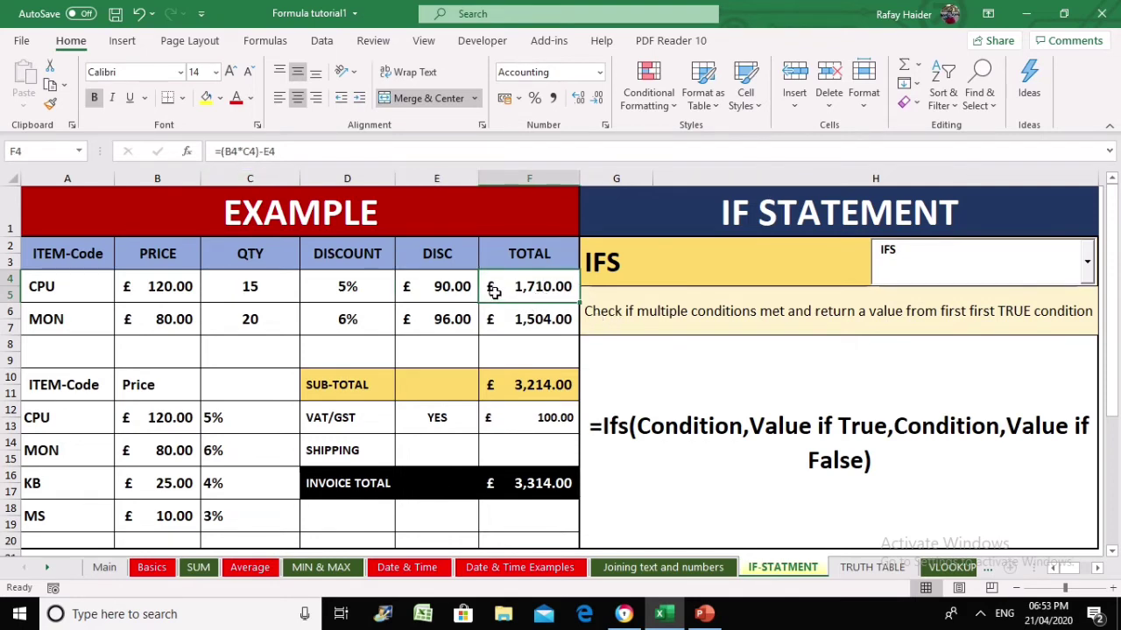
click(436, 294)
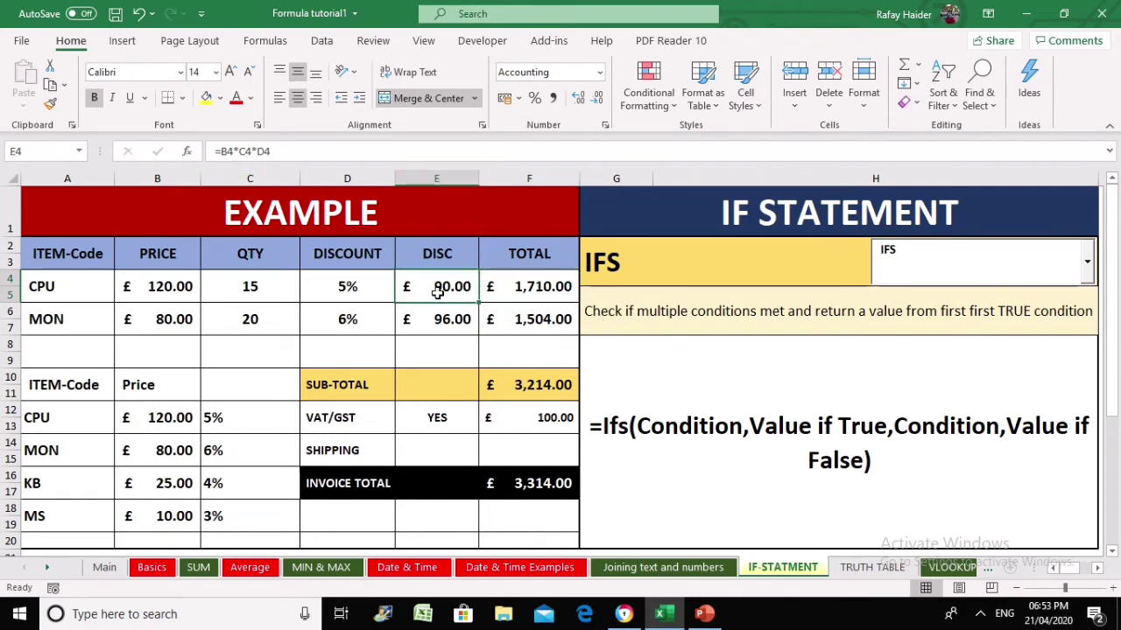
click(512, 296)
click(536, 390)
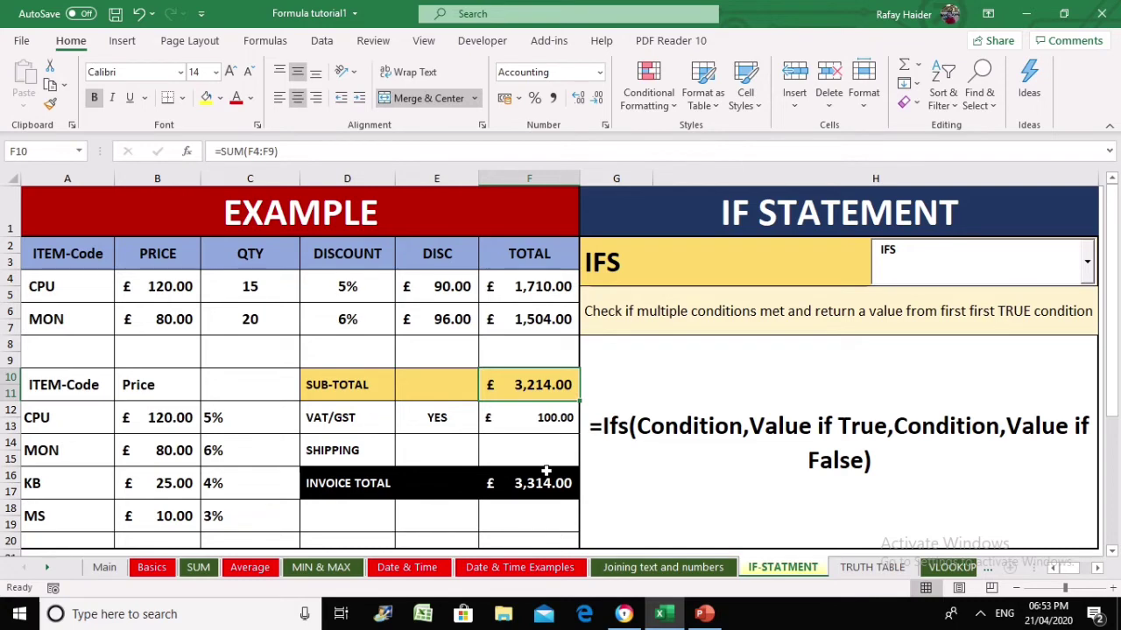
- Change the VAT formula in F12 to return F10*.20 instead of the fixed amount when E12 is "YES"
click(429, 418)
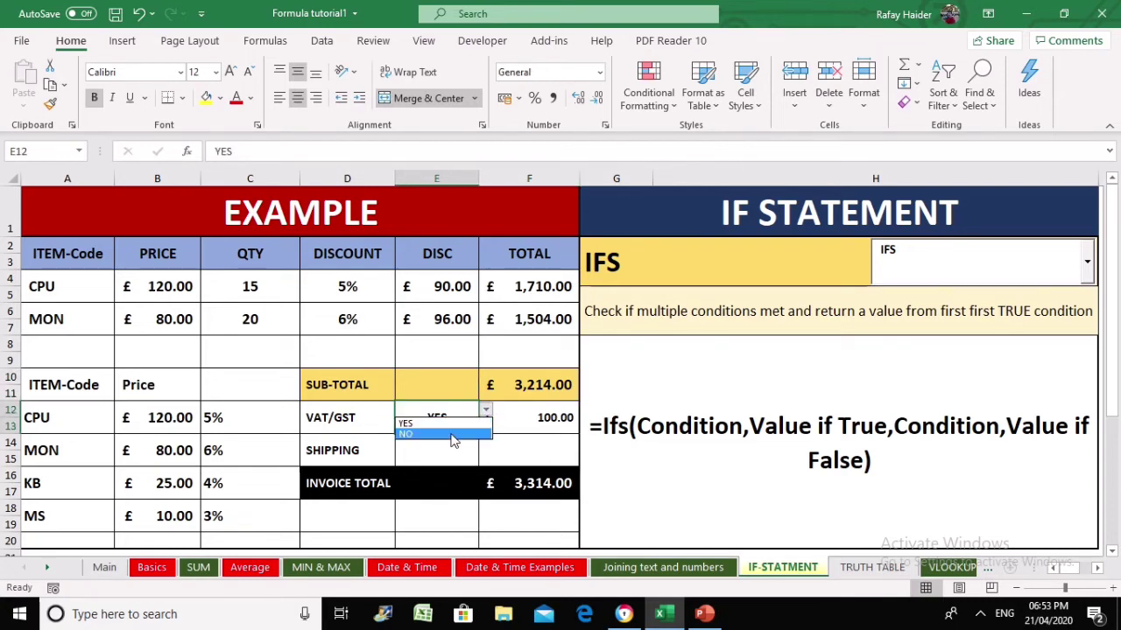
click(438, 429)
click(507, 419)
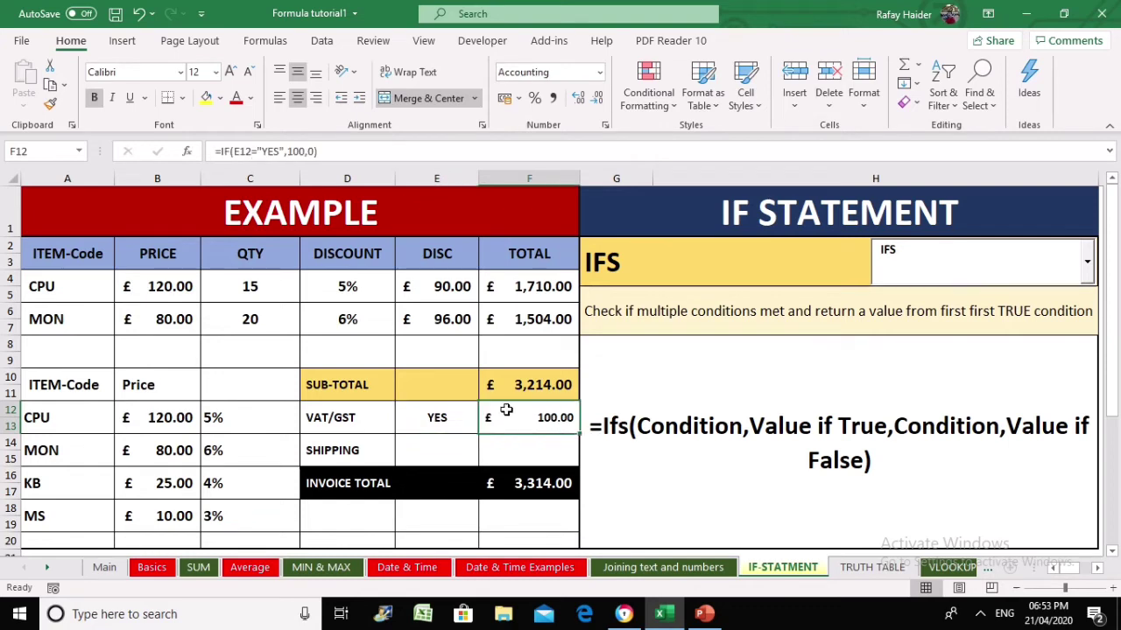
click(313, 151)
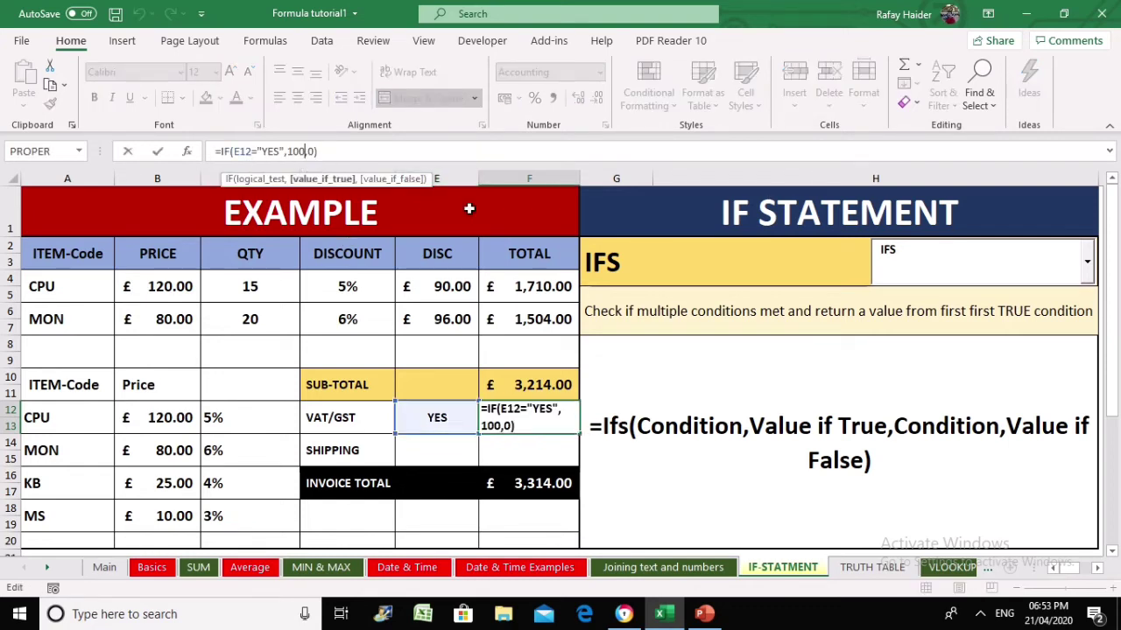
key(BackSpace)
key(BackSpace)
key(BackSpace)
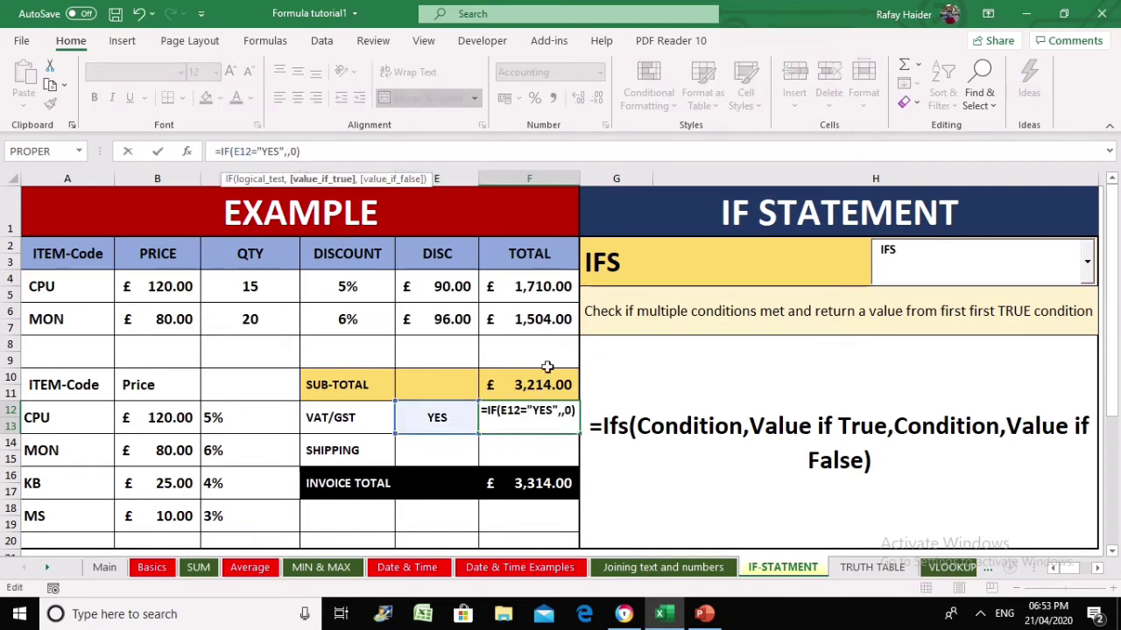
click(525, 385)
text(*.20)
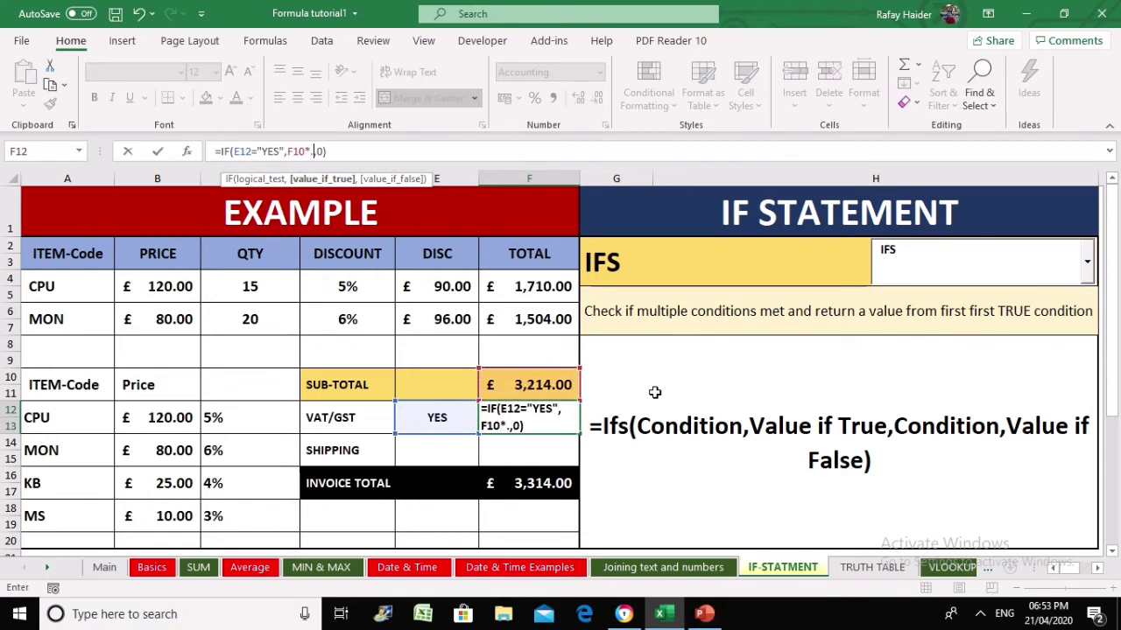
key(Return)
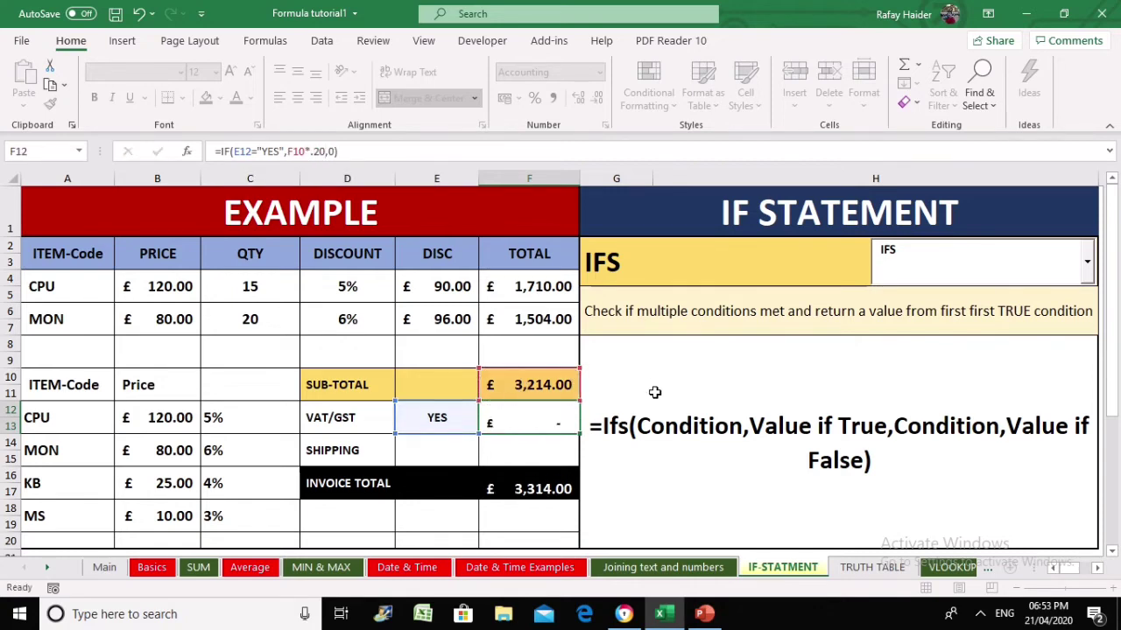
- Switch the VAT/GST choice in E12 to NO and select the discount cells of both invoice items
click(436, 412)
click(486, 410)
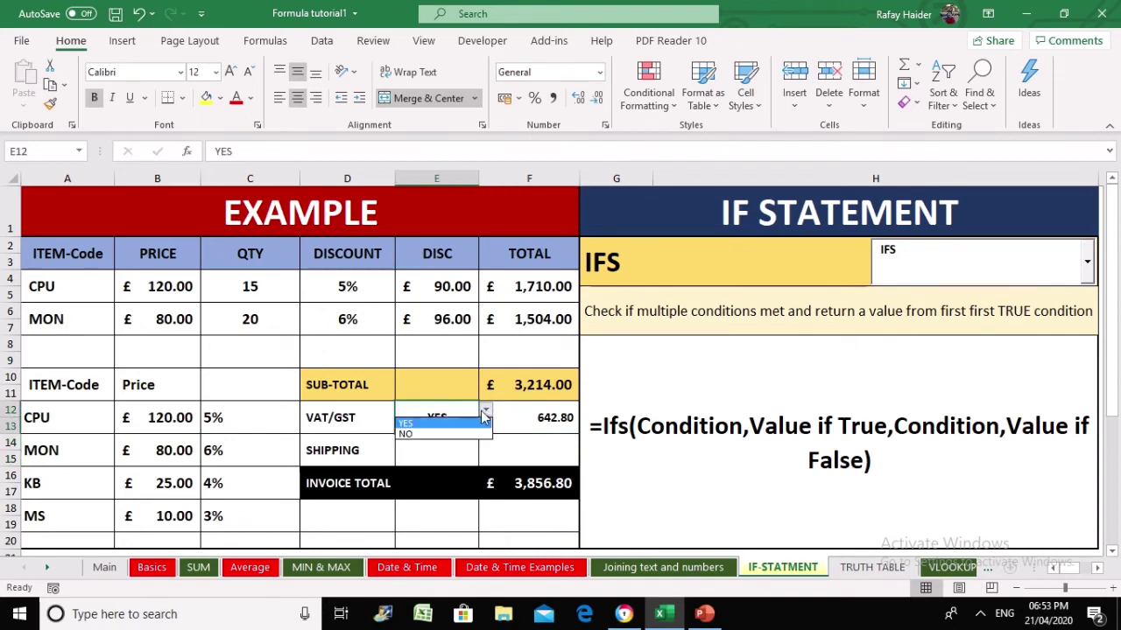
click(416, 430)
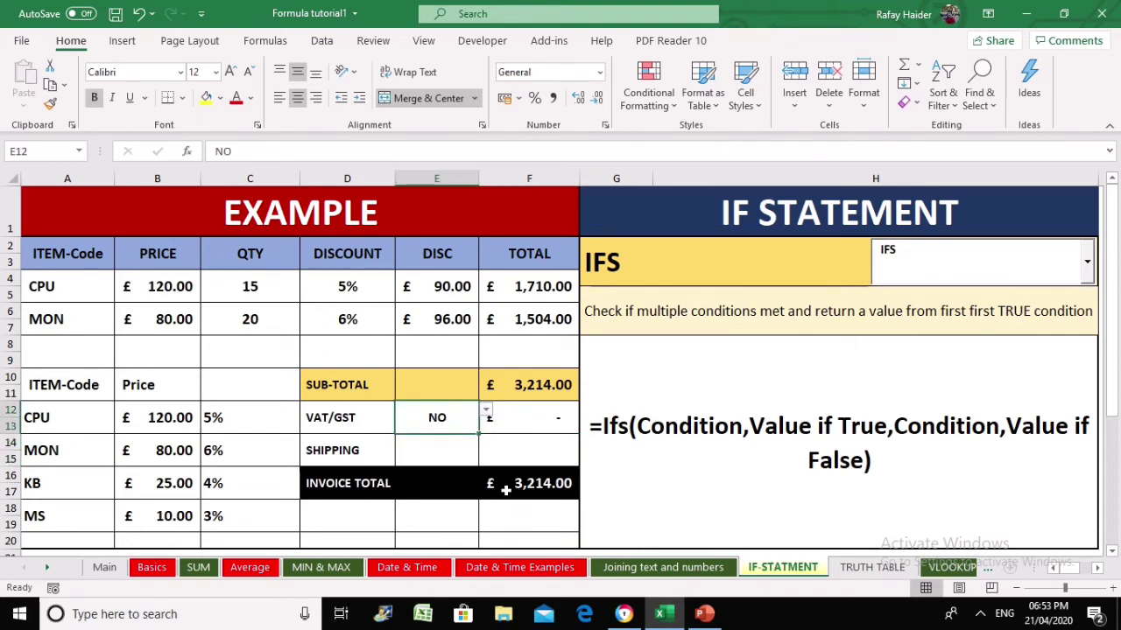
drag(367, 291, 364, 313)
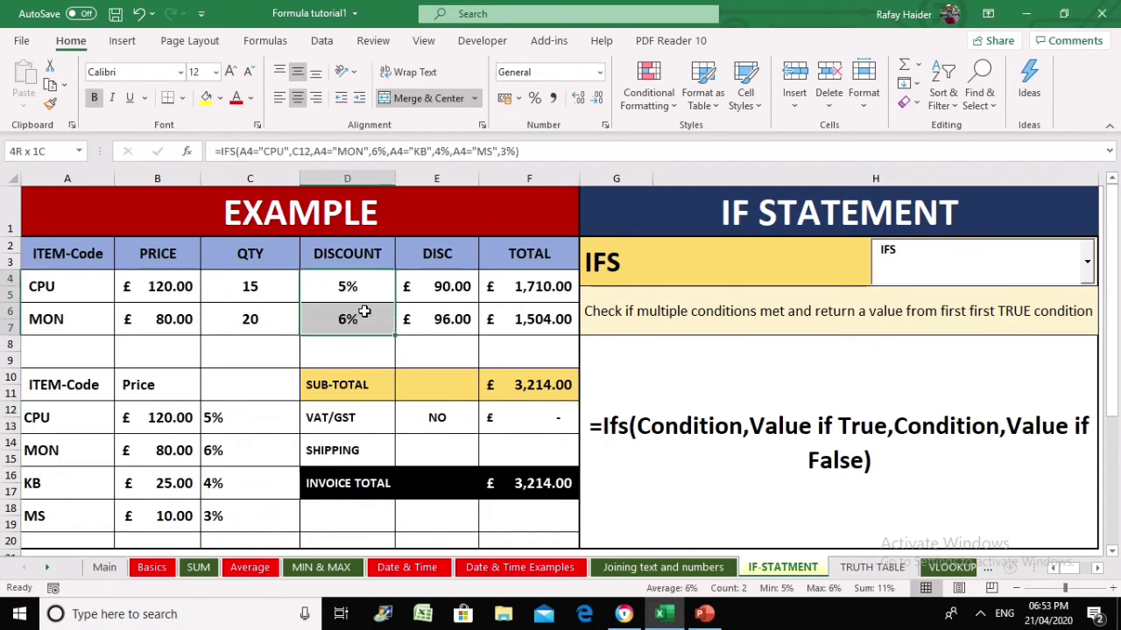
- Examine the VAT formula in F12 and the VAT/GST choice in E12 that it tests
click(549, 427)
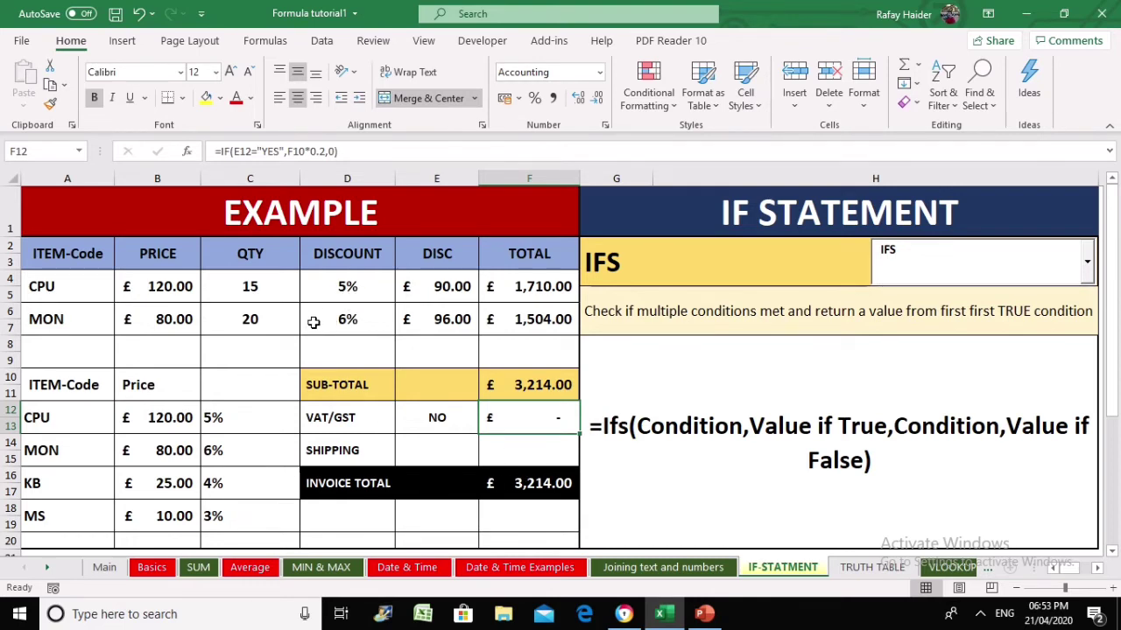
click(429, 405)
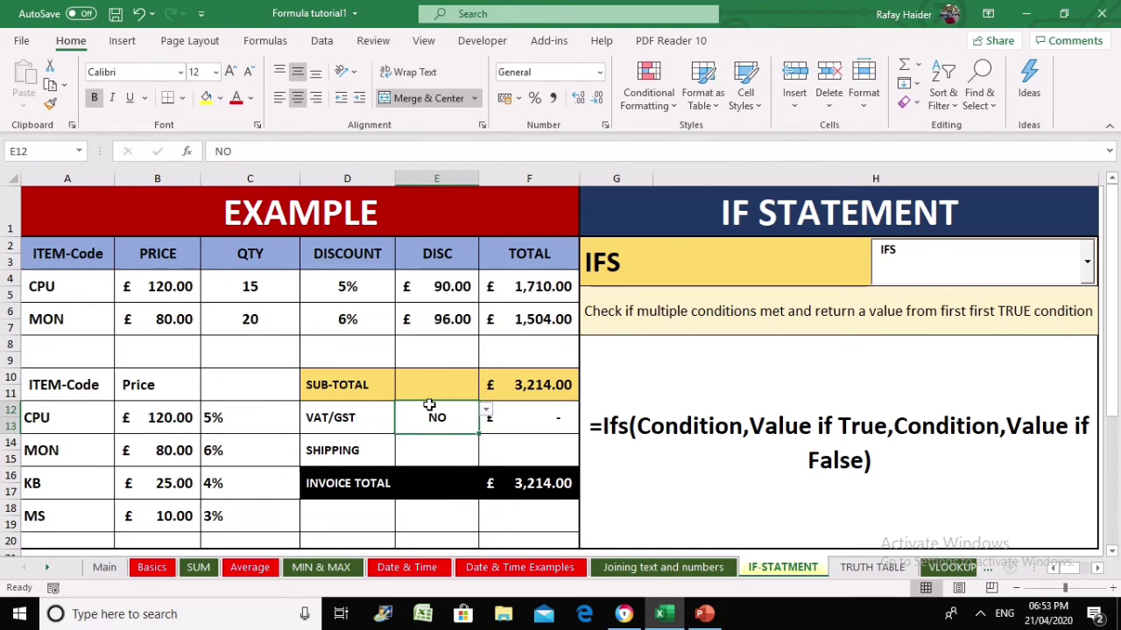
click(515, 429)
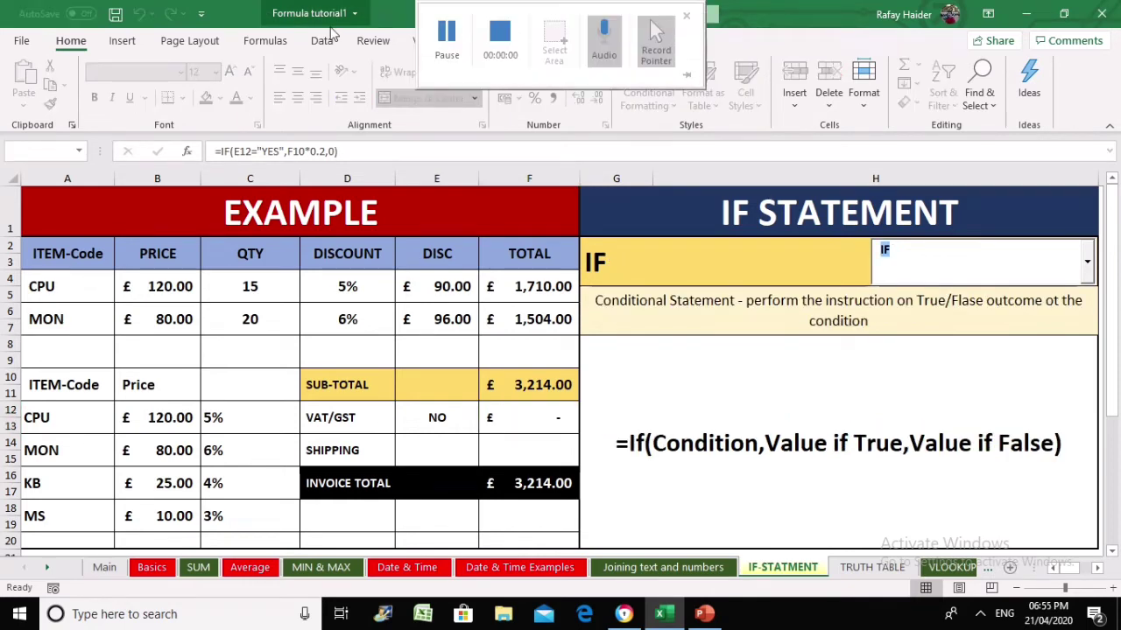
- Select IFNA as the function in the IF STATEMENT reference to show its description and syntax
click(767, 450)
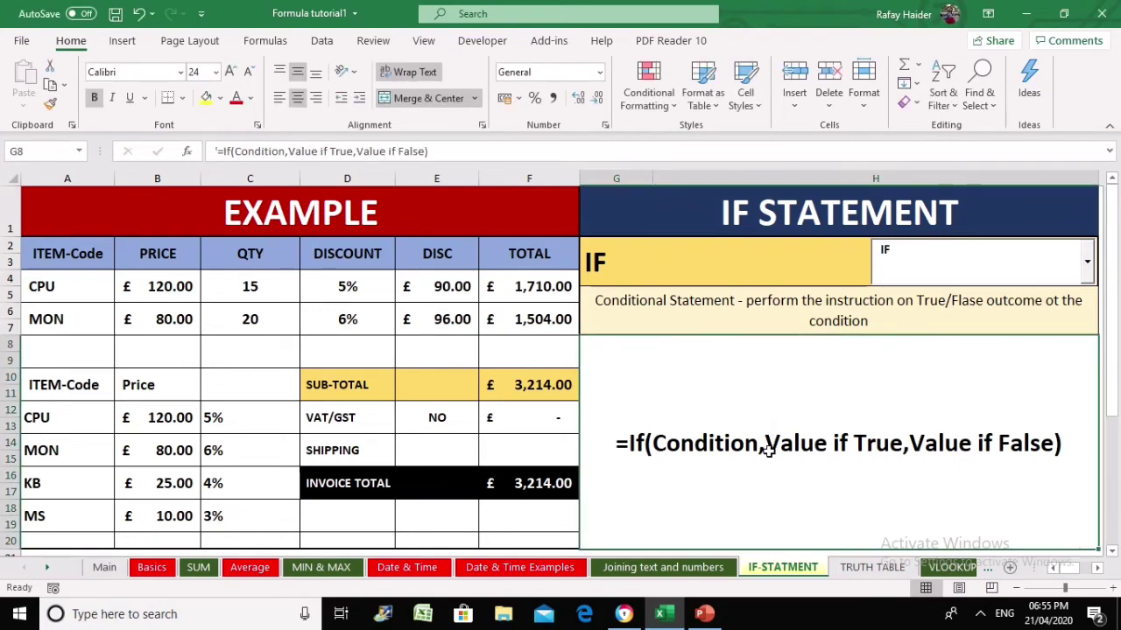
click(1086, 263)
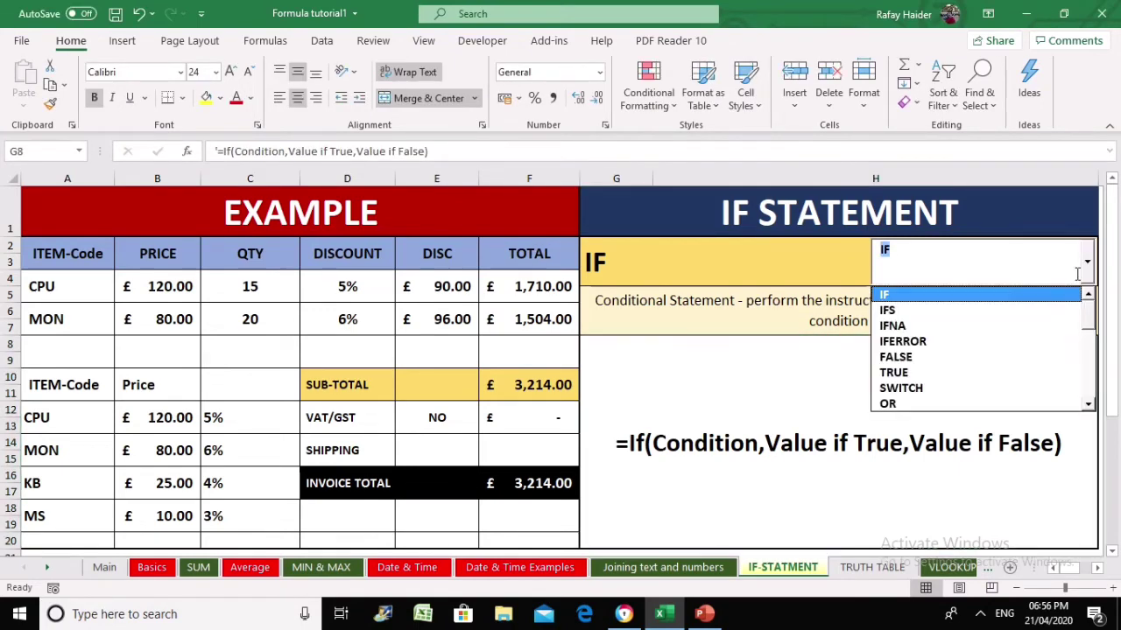
click(985, 331)
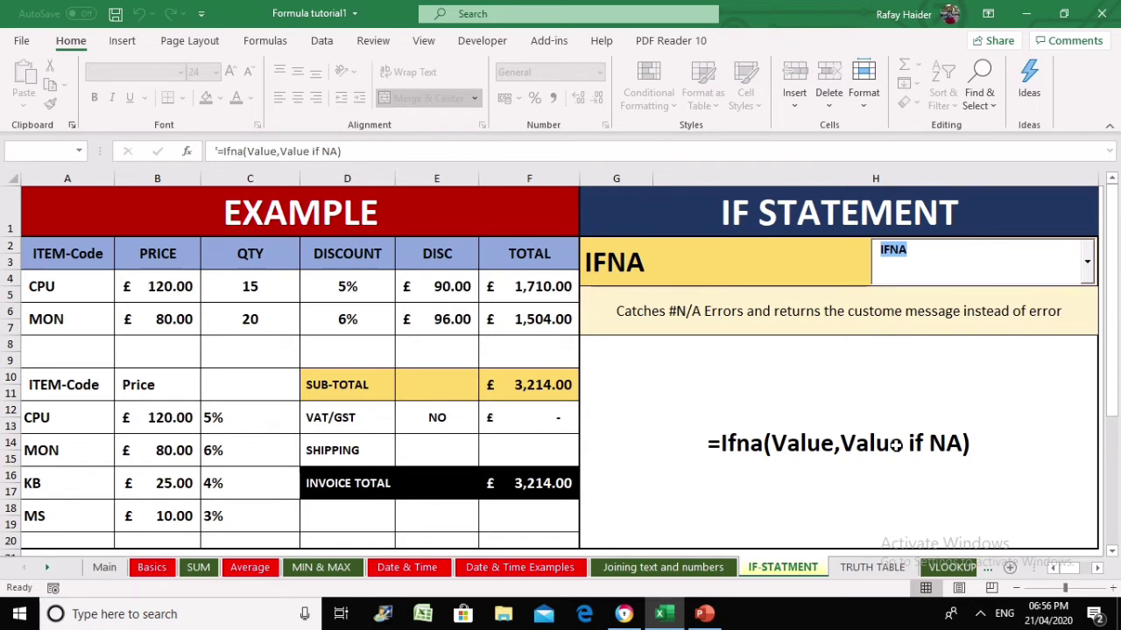
- Replace the syntax text in G8 with the list of error types "#N/A #VALUE #DIV/0"
click(759, 411)
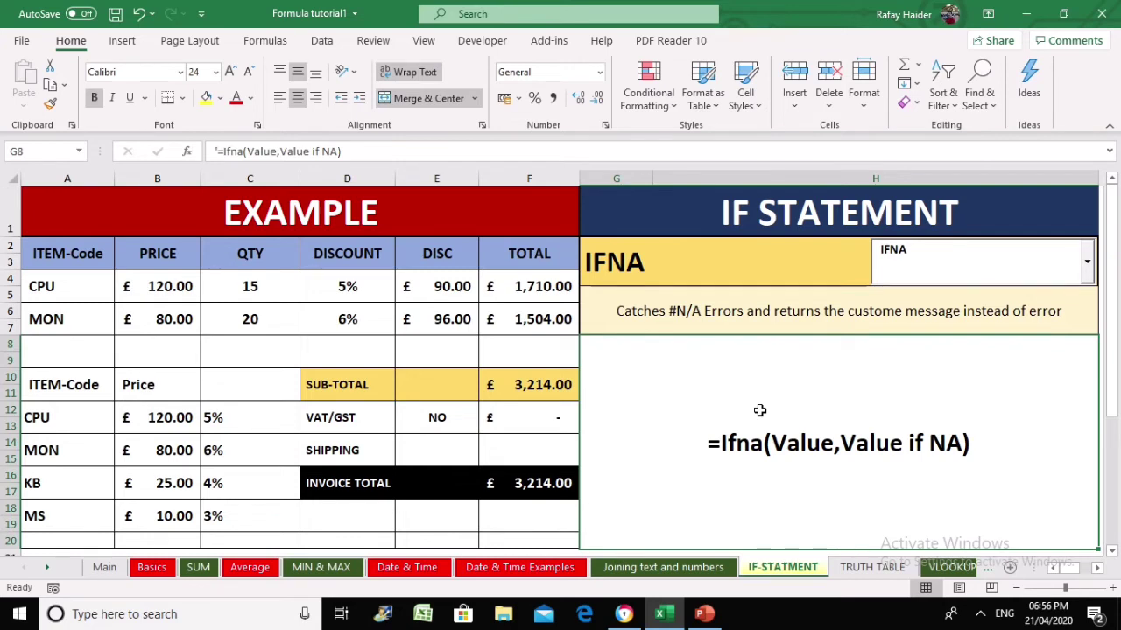
text(#)
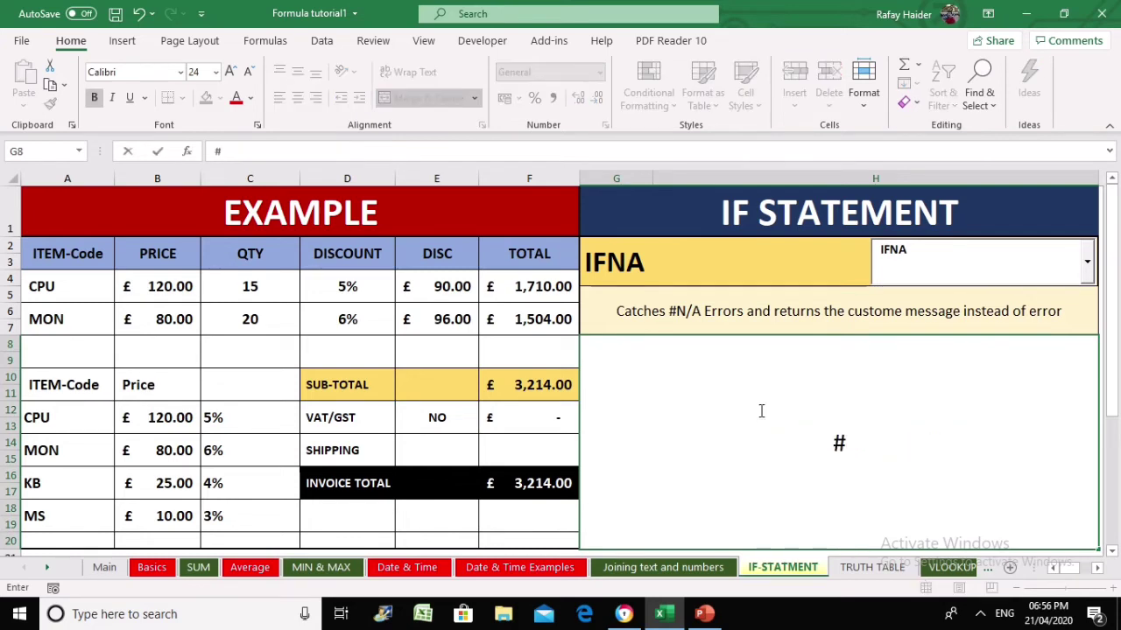
text(n)
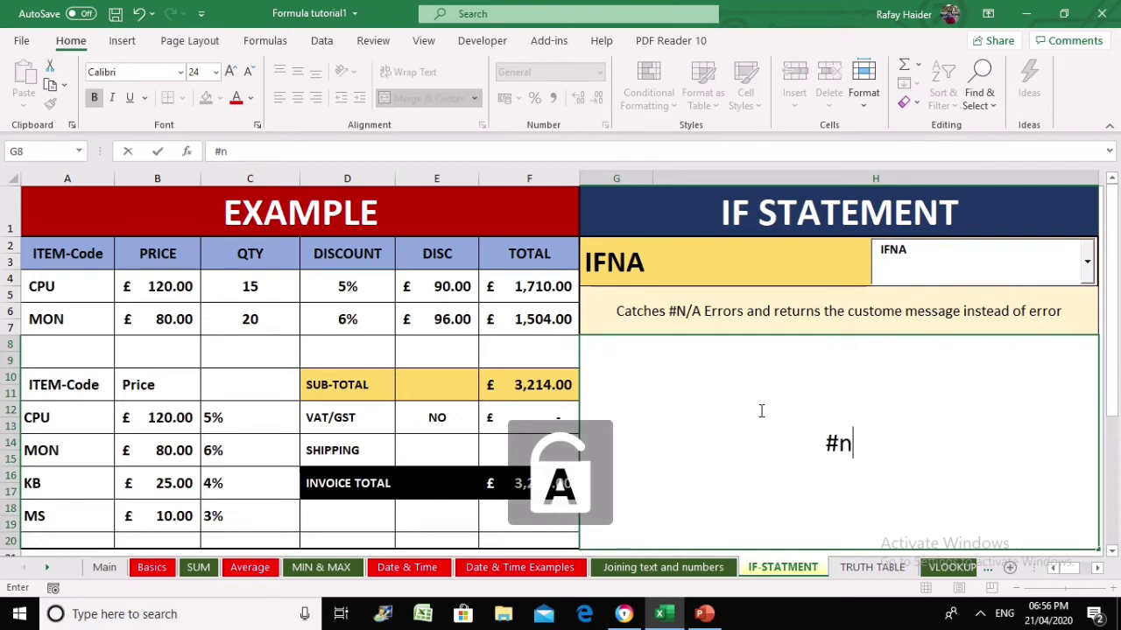
text(/)
key(BackSpace)
key(BackSpace)
key(Caps_Lock)
text(N/A)
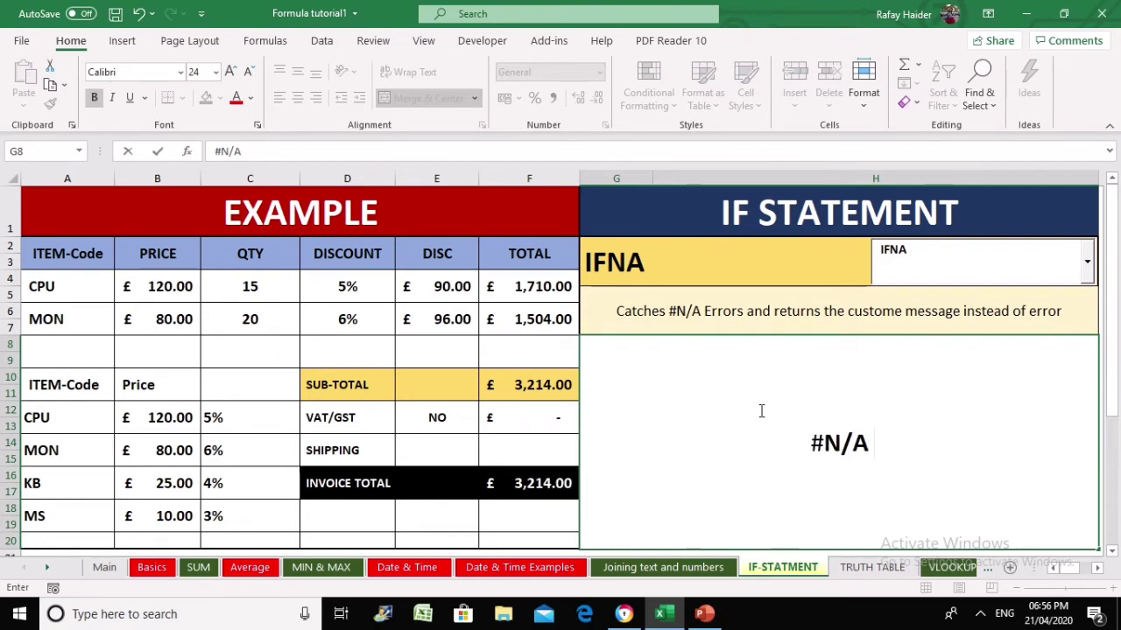
text( #VA;U)
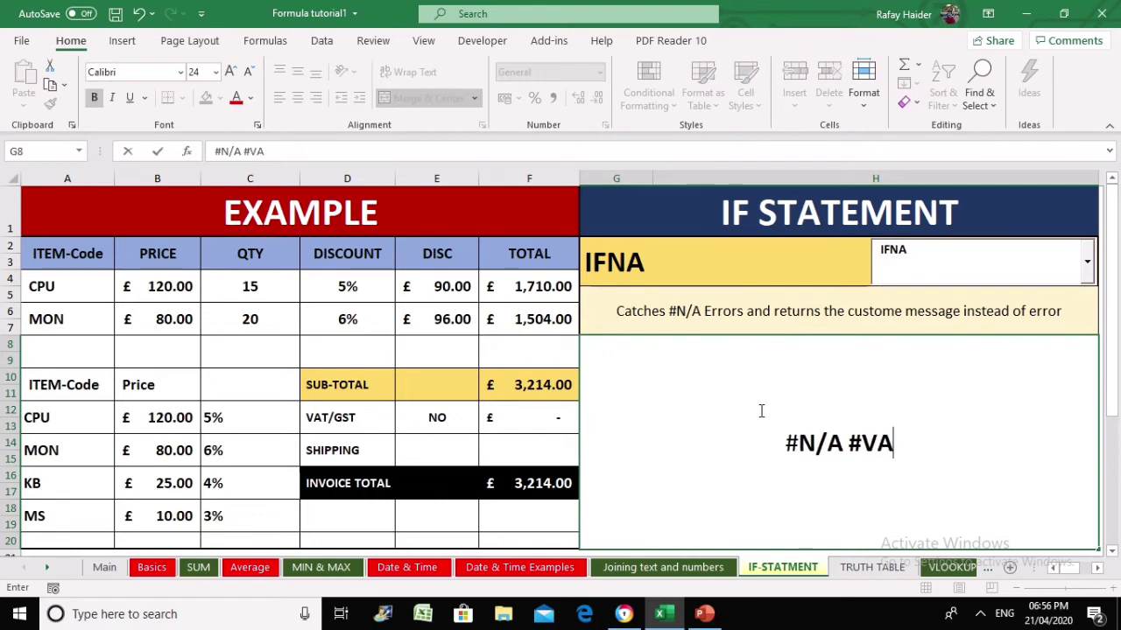
key(BackSpace)
key(BackSpace)
text(LUE)
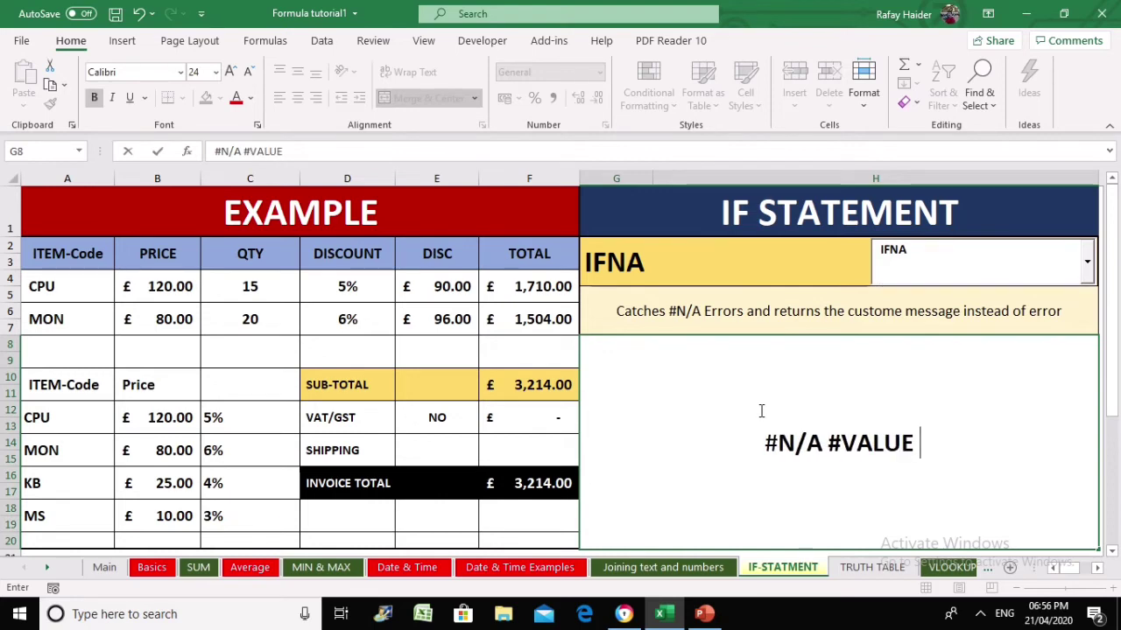
text( #)
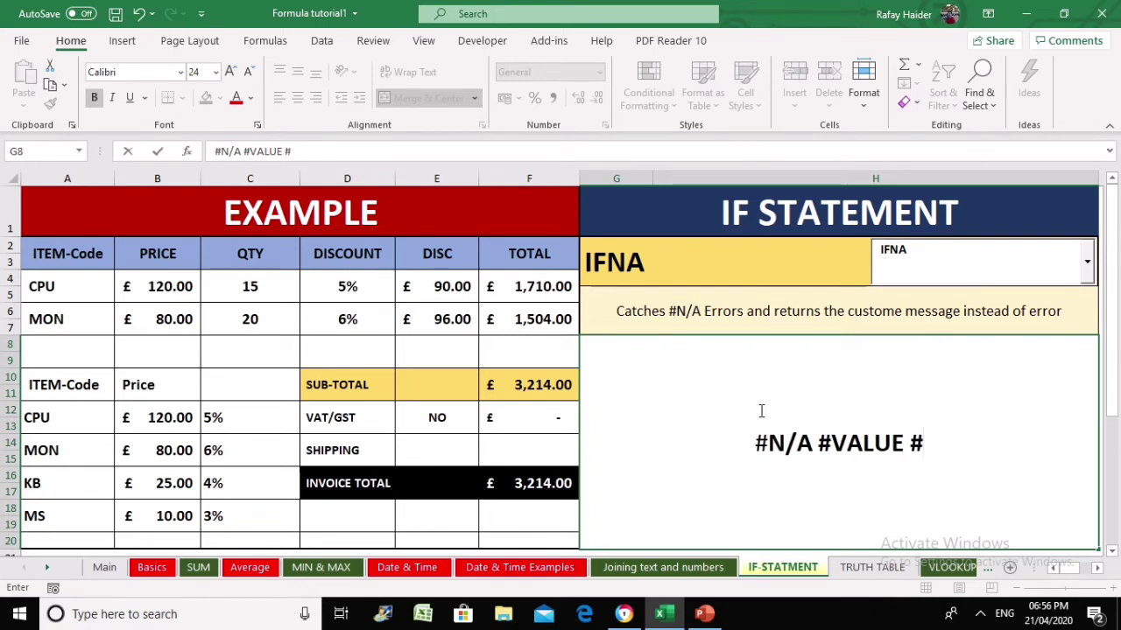
text(DIV/0)
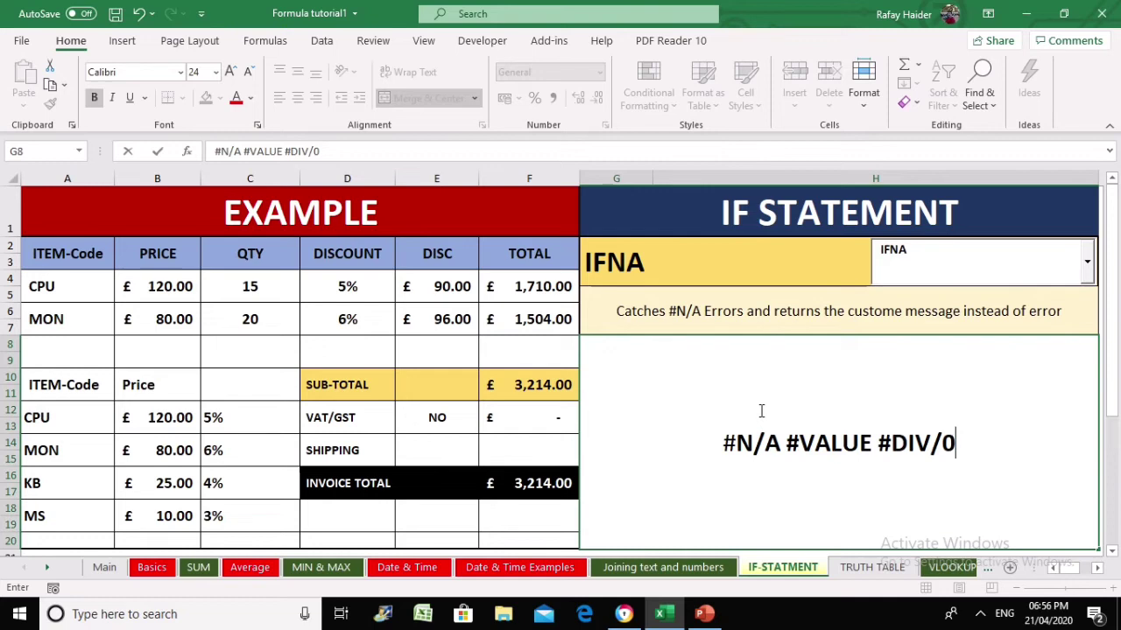
key(Return)
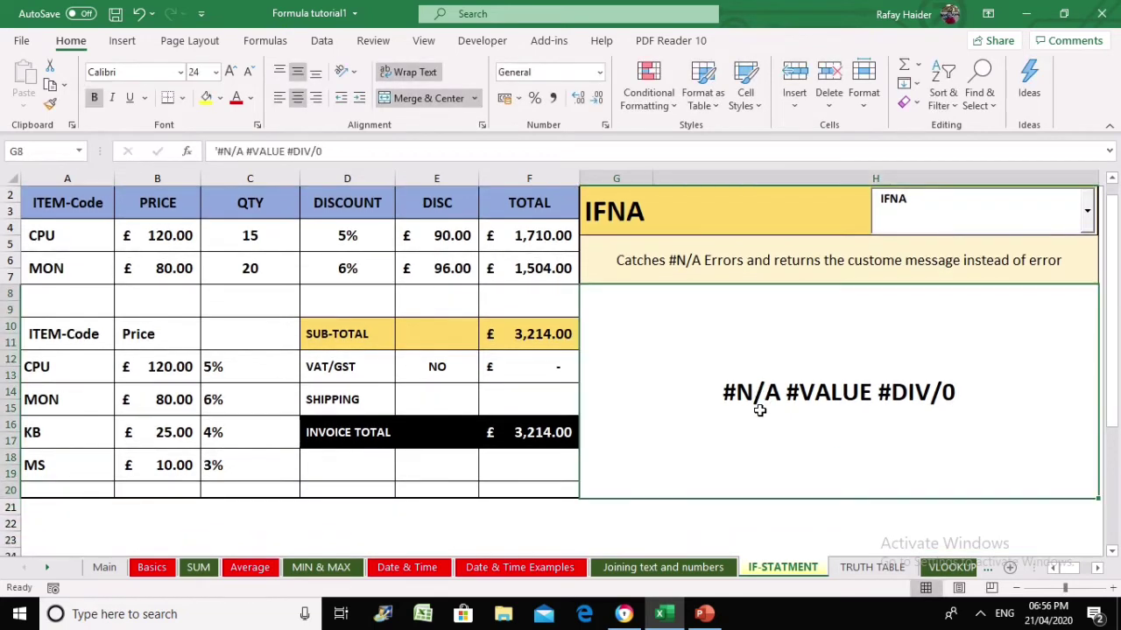
- Switch the reference's function choice to IFERROR and back to IFNA to restore the IFNA syntax text in G8
click(765, 359)
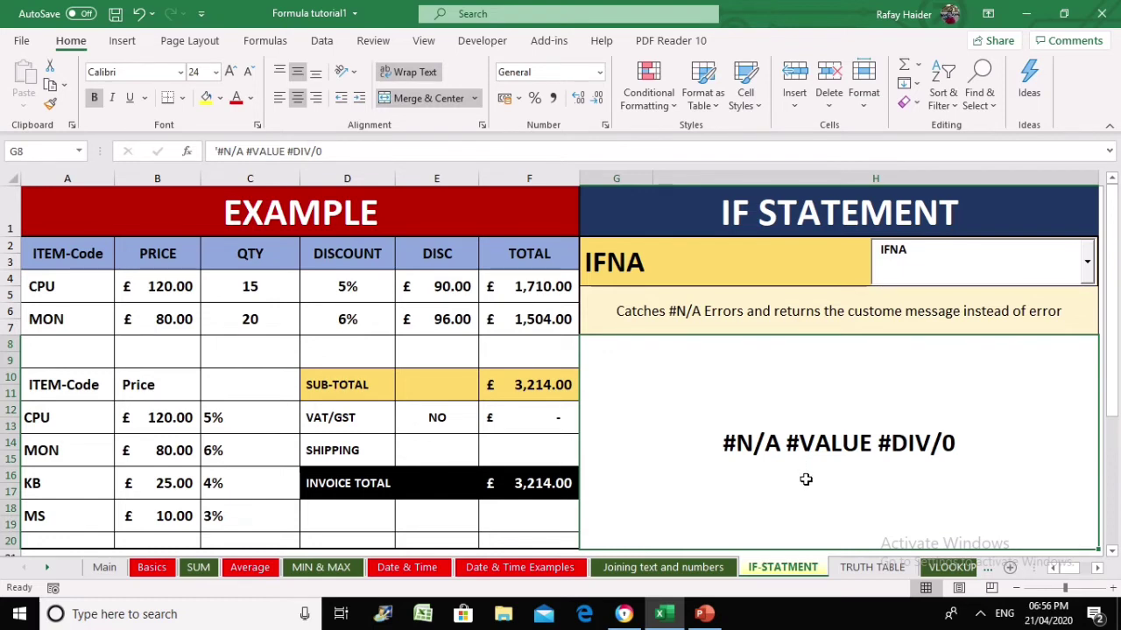
click(1086, 261)
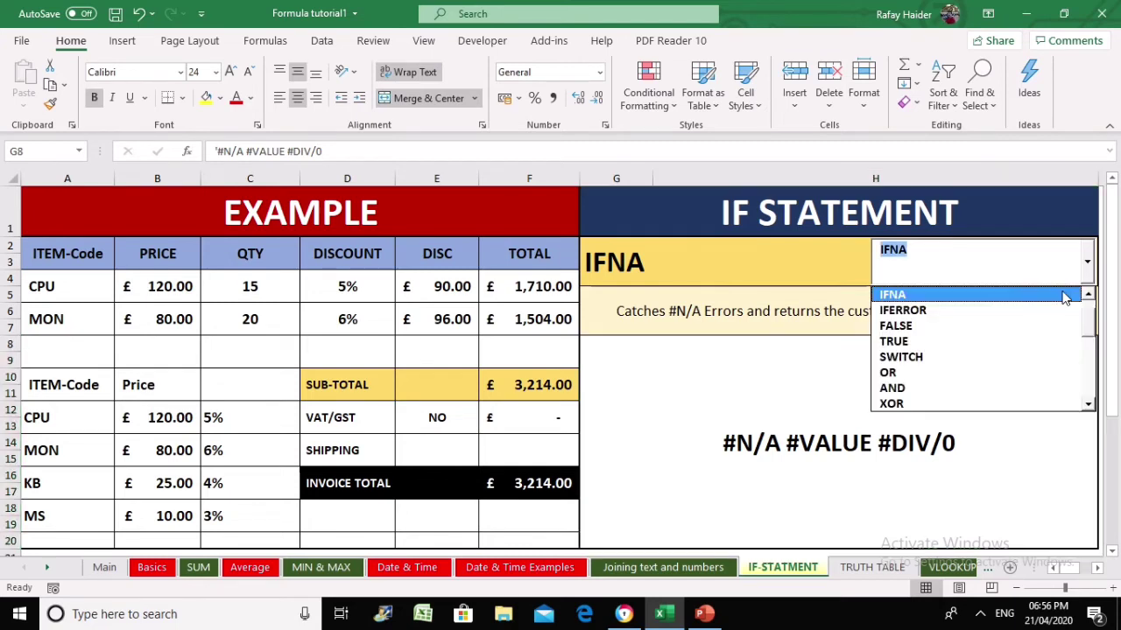
click(1077, 310)
click(1086, 261)
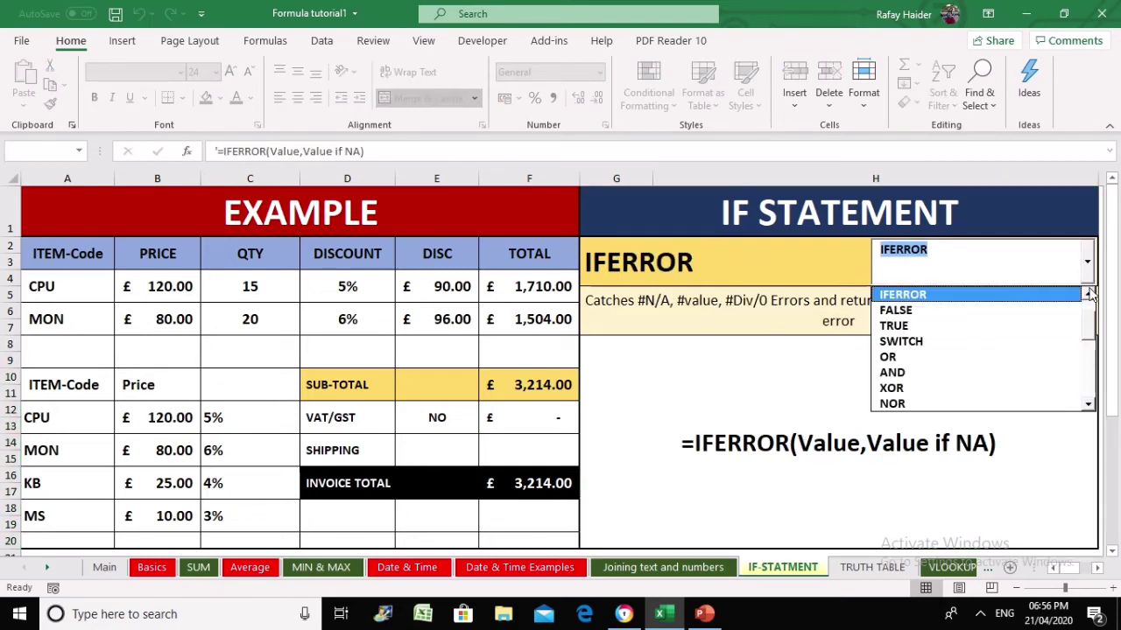
scroll(1062, 295, up, 1)
click(1063, 295)
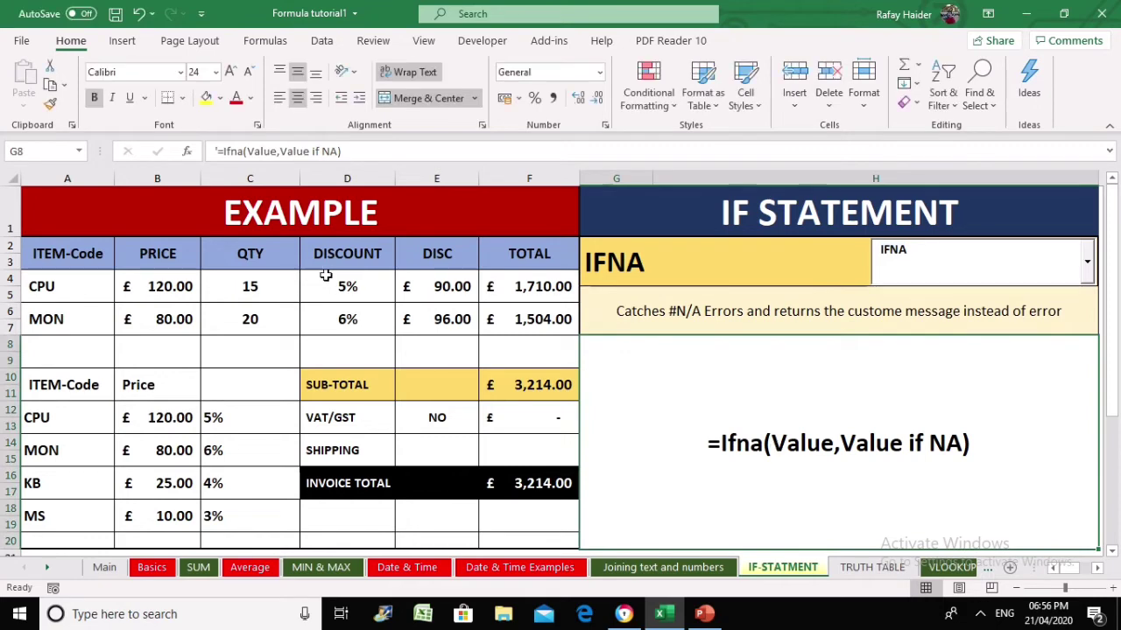
- Change the second invoice item's code in A6 to the invalid code MNO
click(263, 289)
click(92, 279)
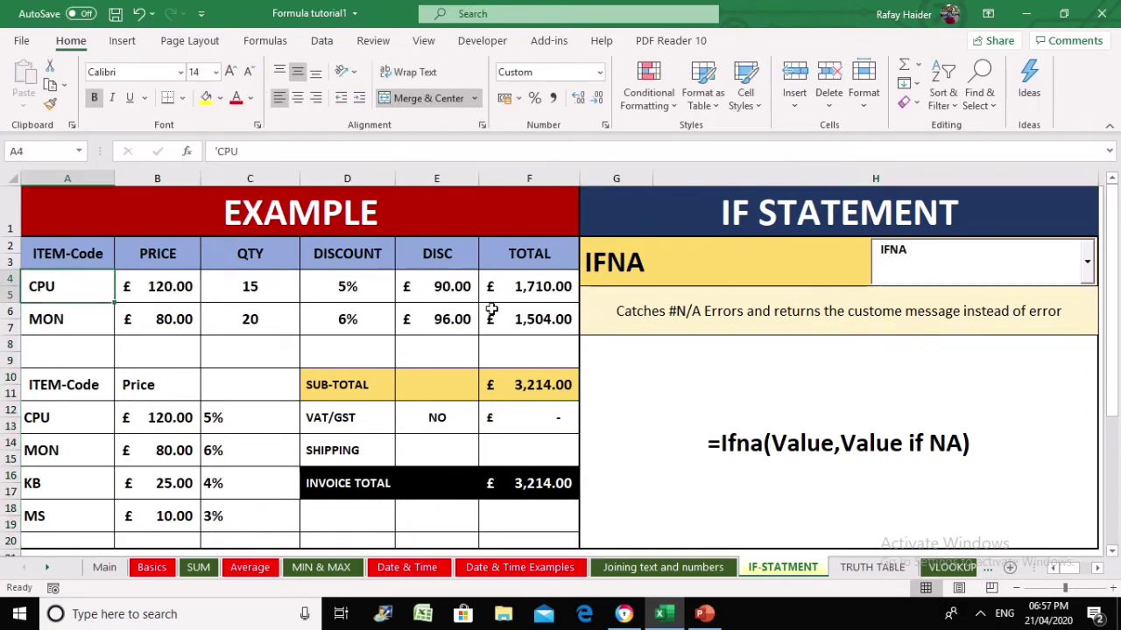
key(Down)
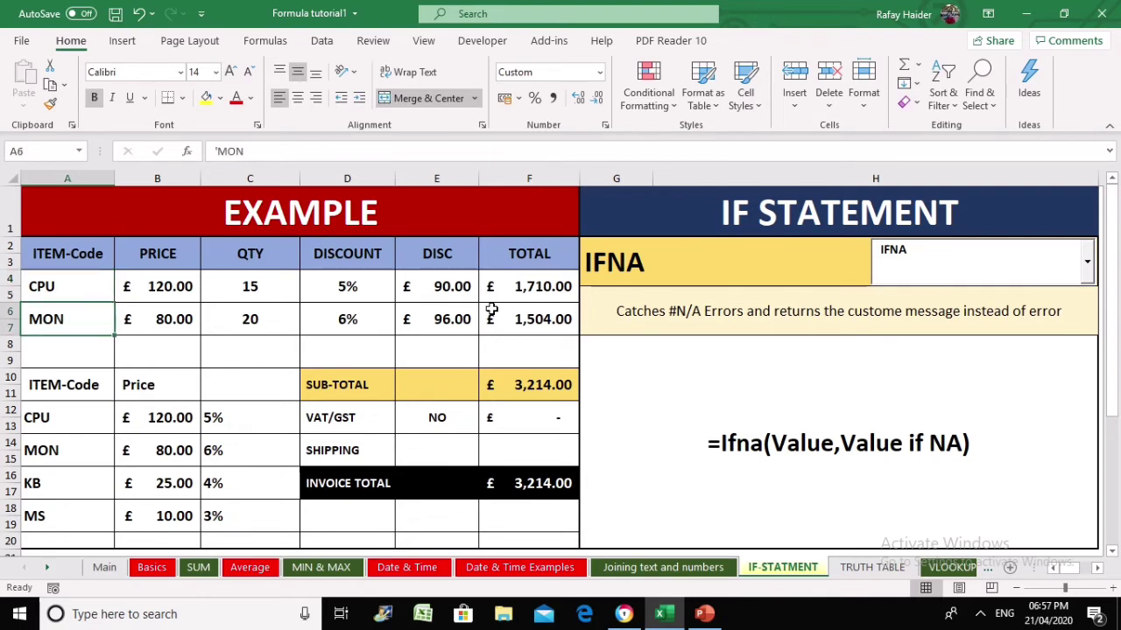
text(MNO)
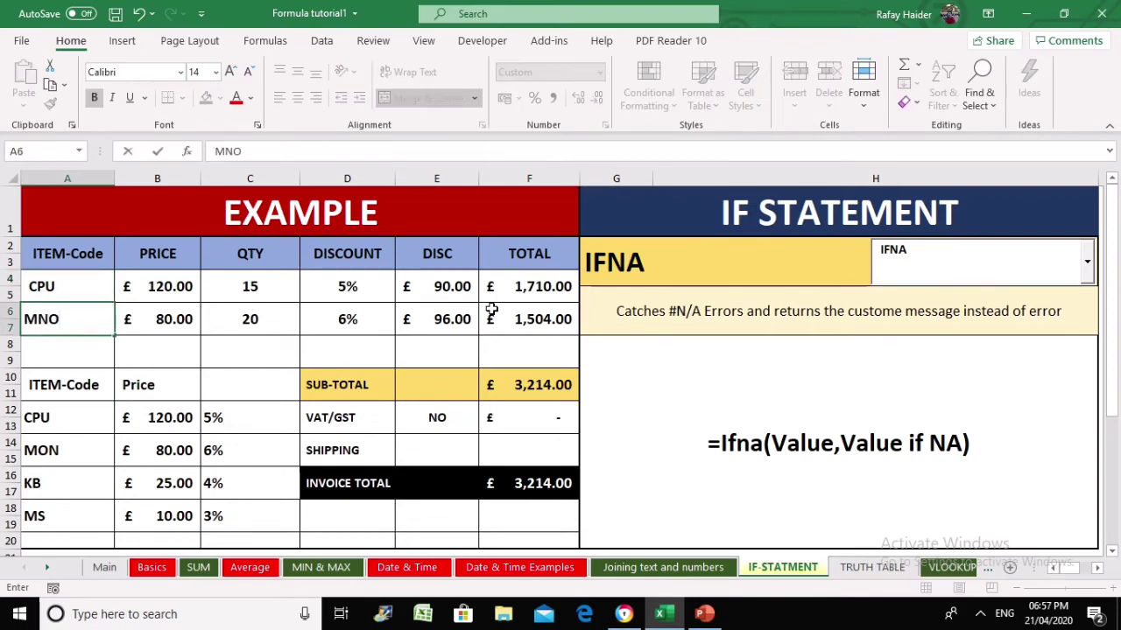
key(Return)
key(Up)
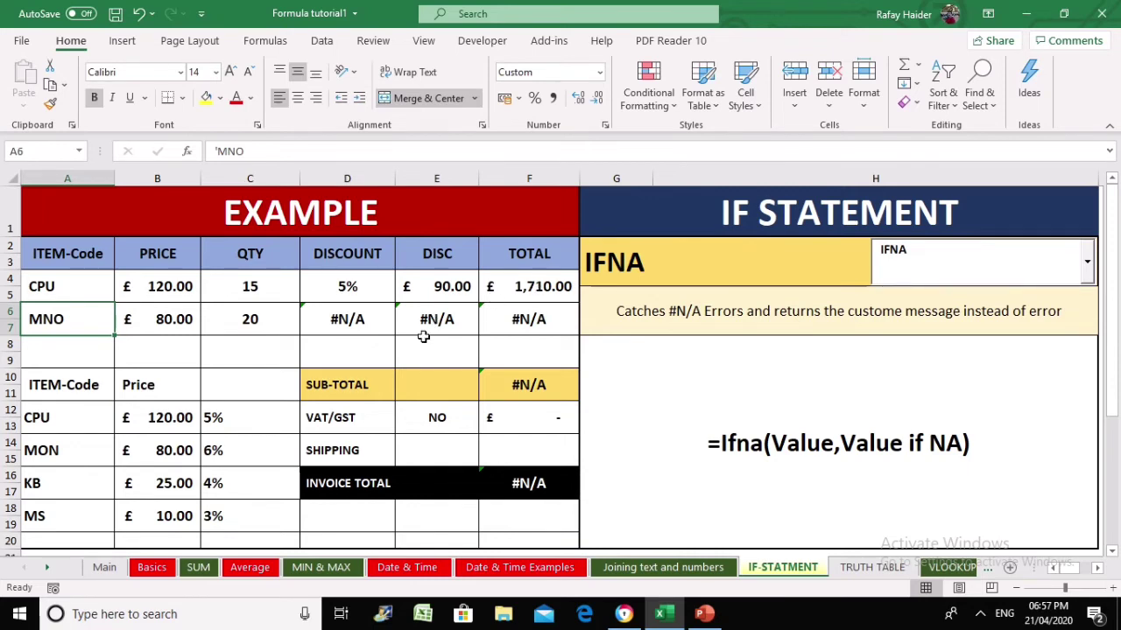
- Examine the IFS discount formula in D6 and the DISC formula in E6 that depends on it
click(362, 321)
key(Right)
key(Right)
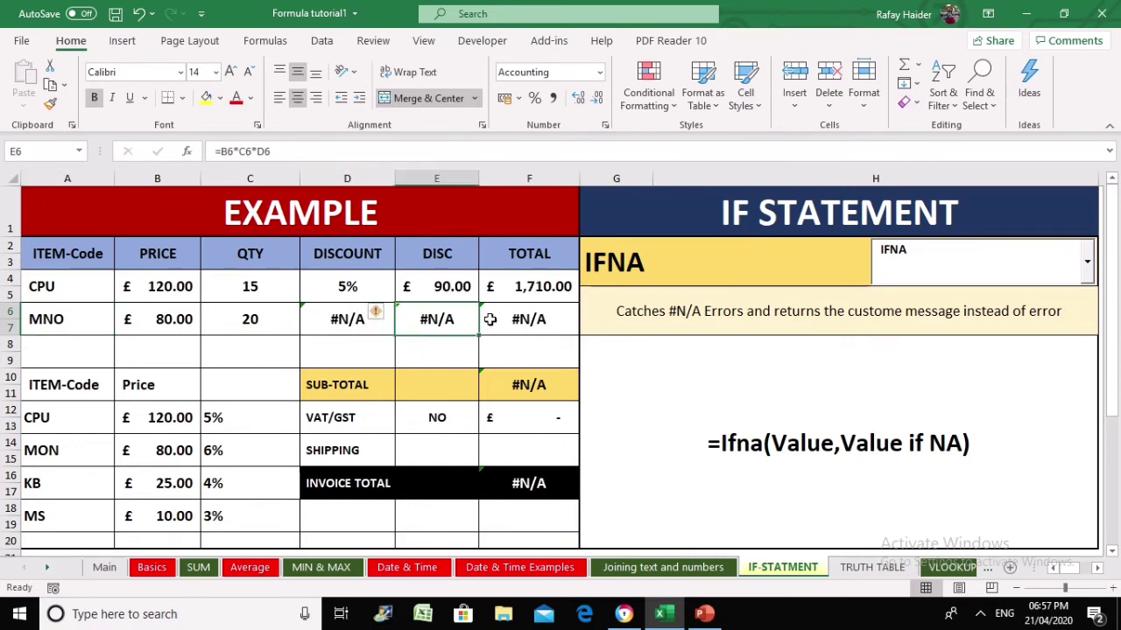
click(348, 323)
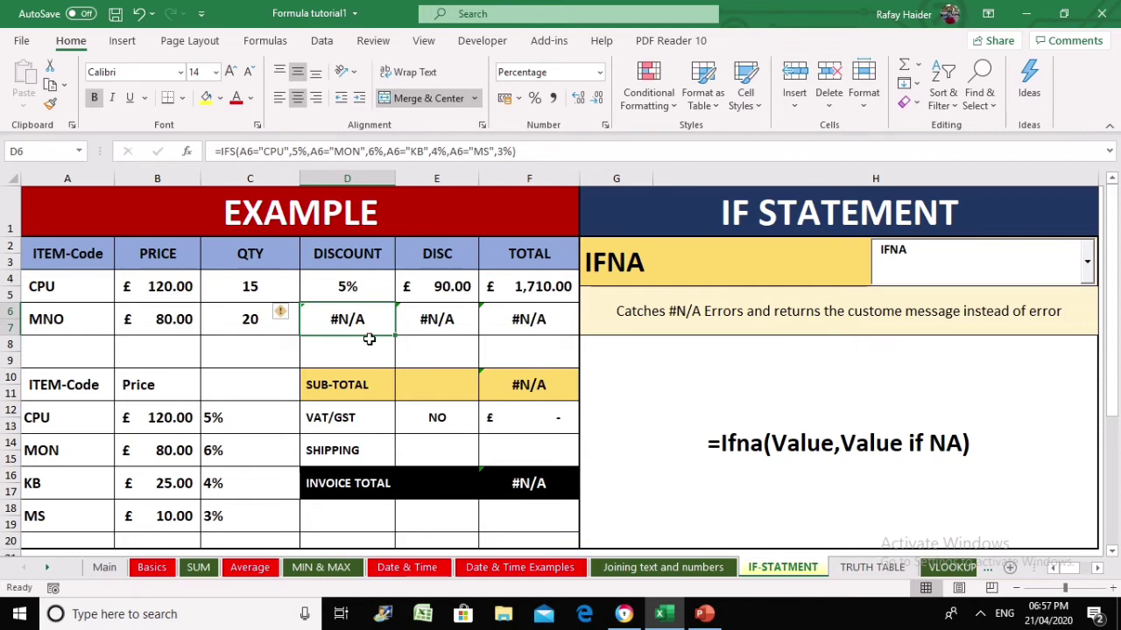
key(F2)
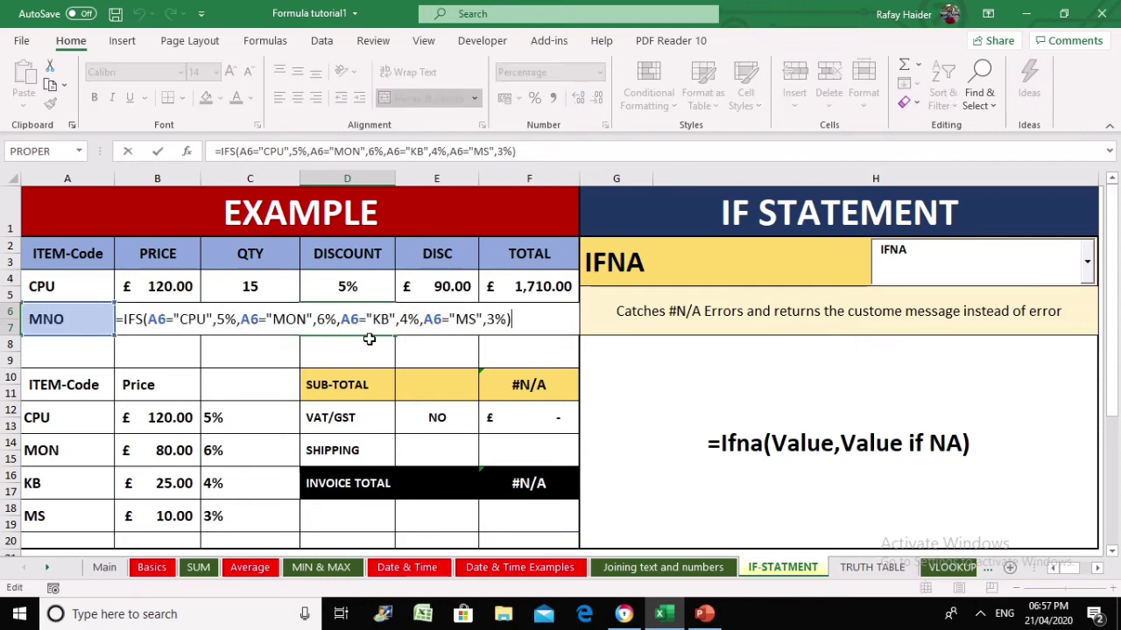
click(127, 318)
key(Escape)
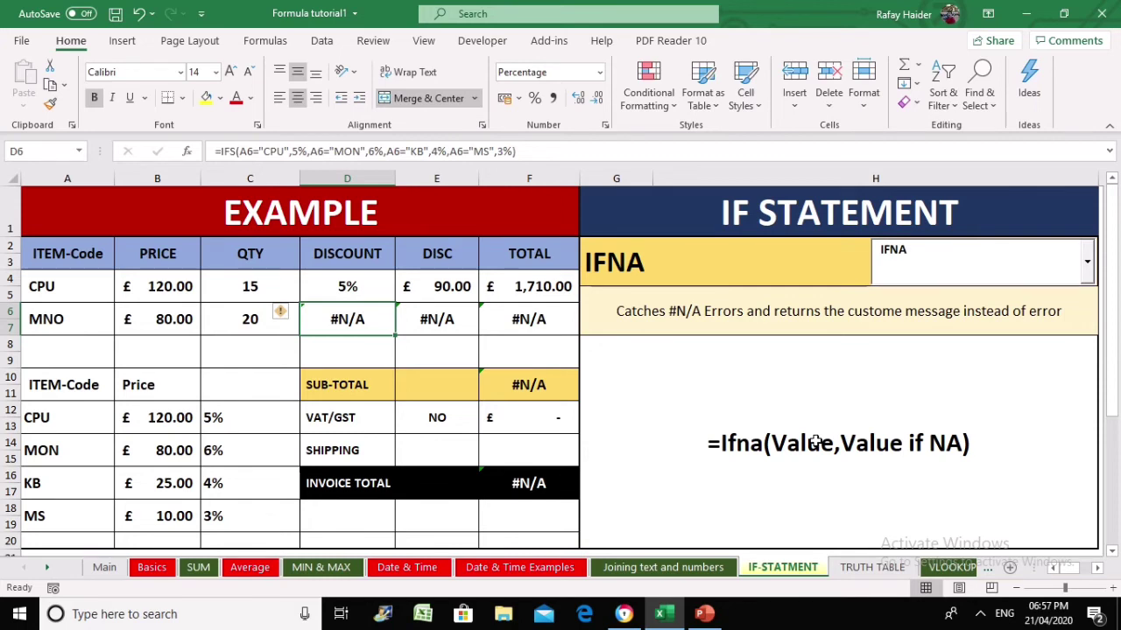
- Wrap the IFS formula in D6 in an IFNA function, with a comma after the IFS part for the value_if_na argument
double_click(331, 320)
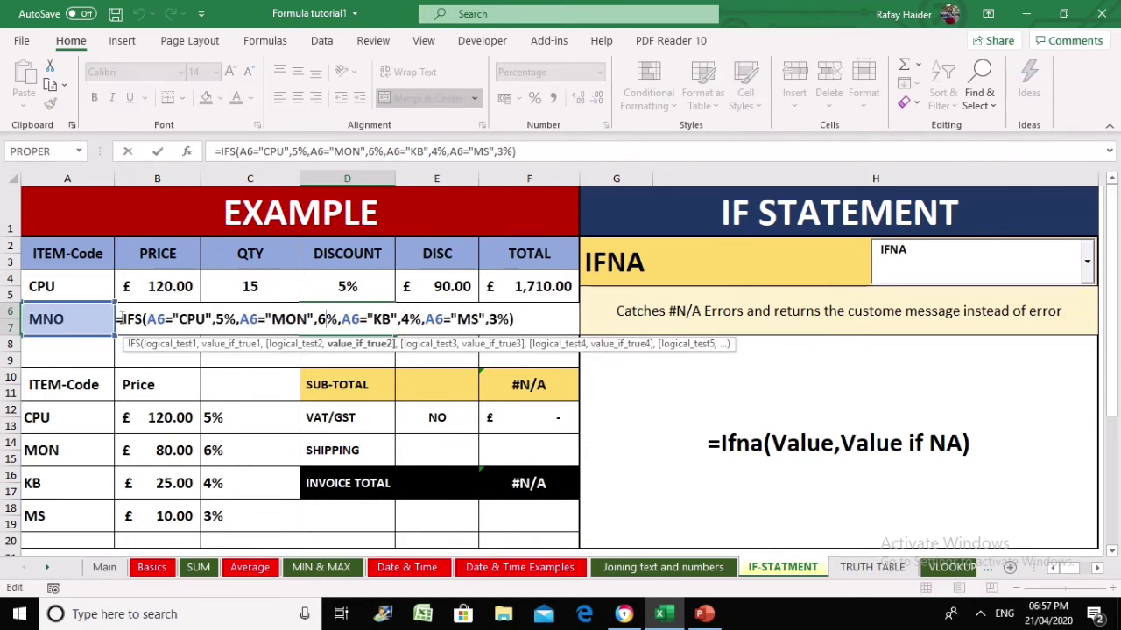
text(IFNA)
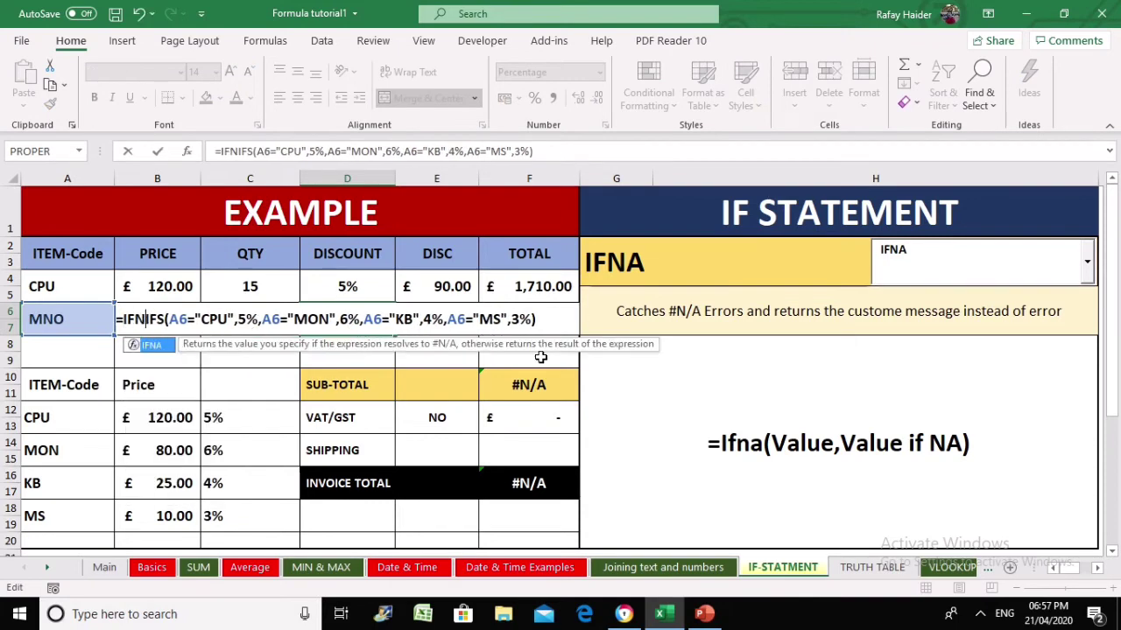
text(()
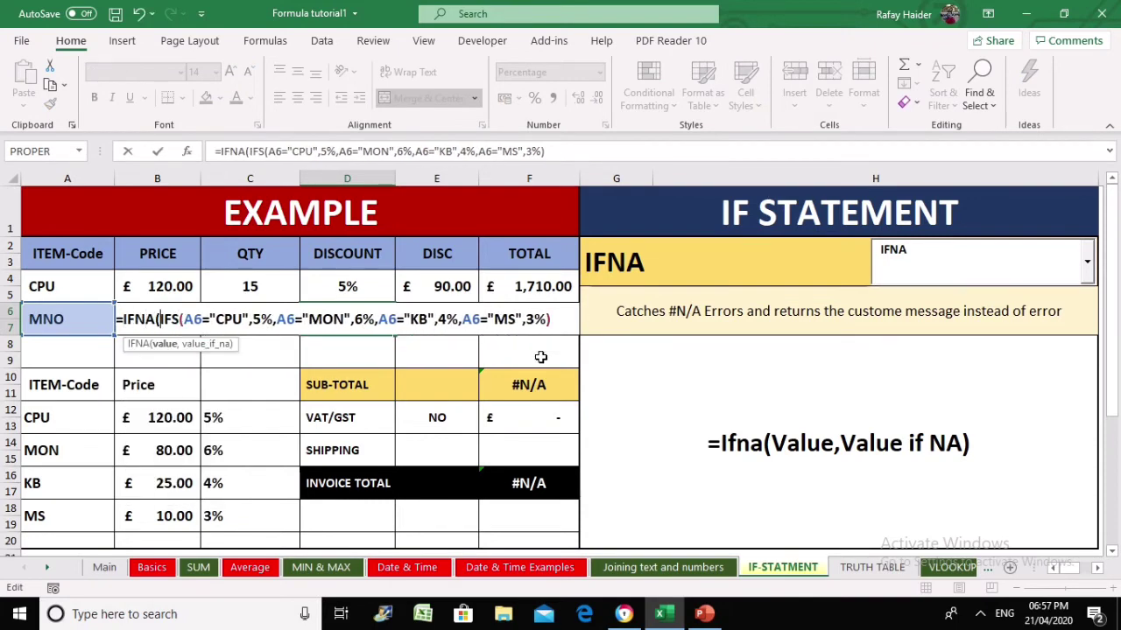
key(Right)
key(Right)
key(Right)
key(Right)
key(Right)
key(Right)
key(Right)
key(Right)
key(Right)
key(Right)
key(Right)
key(Right)
key(Right)
key(Right)
key(Right)
key(Right)
key(Right)
key(Right)
key(Right)
key(Right)
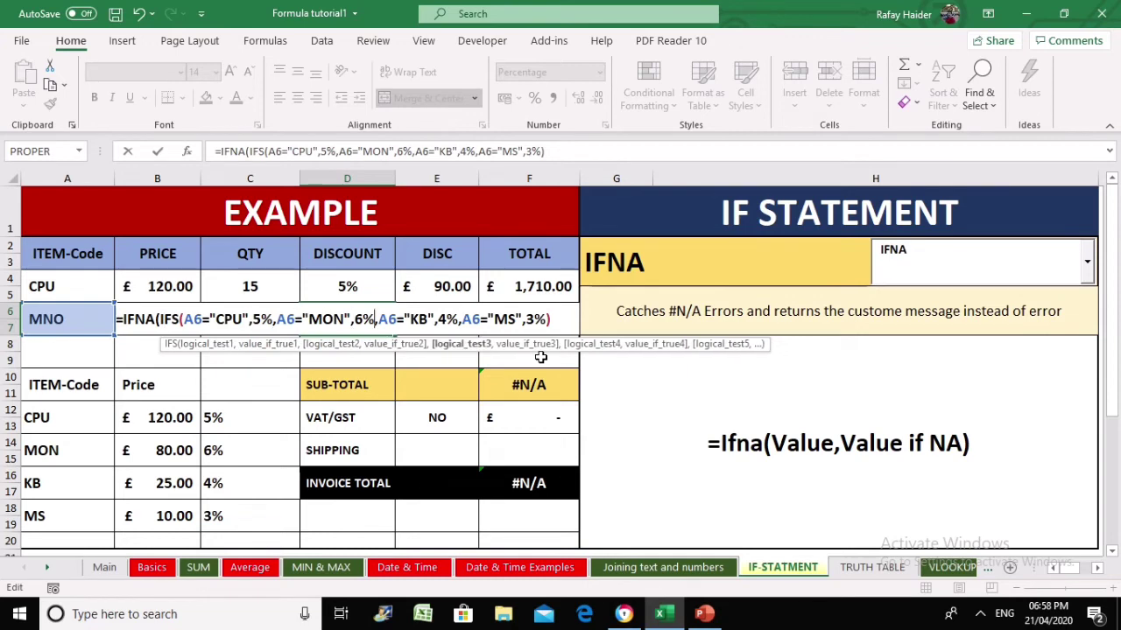
key(Right)
key(Right)
key(Right)
key(Right)
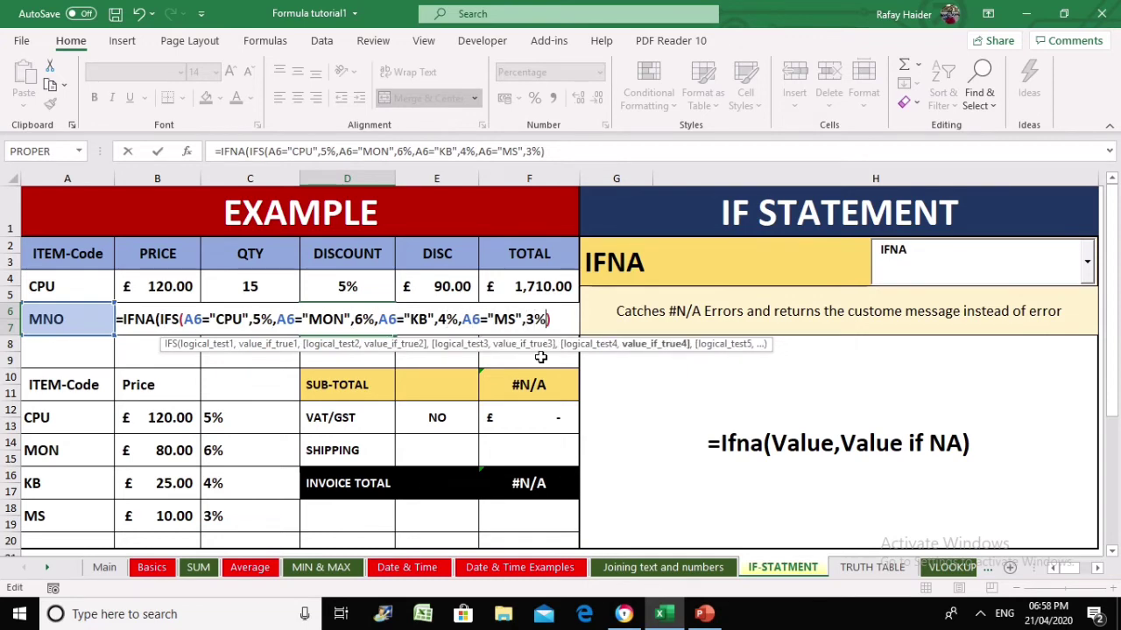
text(,)
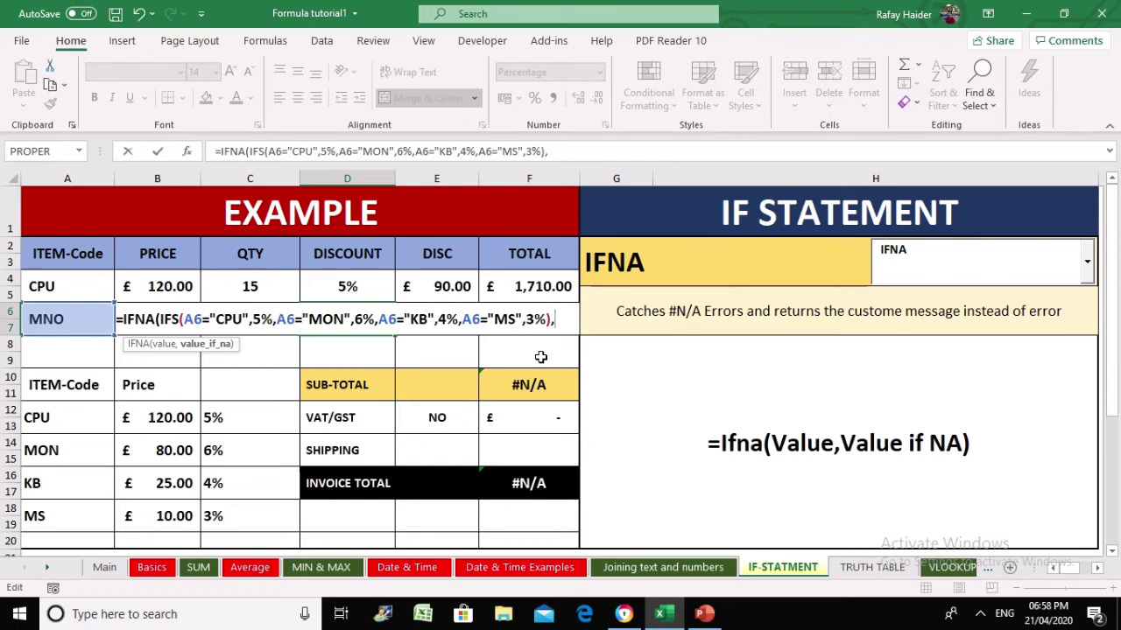
- Complete the IFNA formula in D6 with "Incorrect code" as the value_if_na argument and enter it
text("inco)
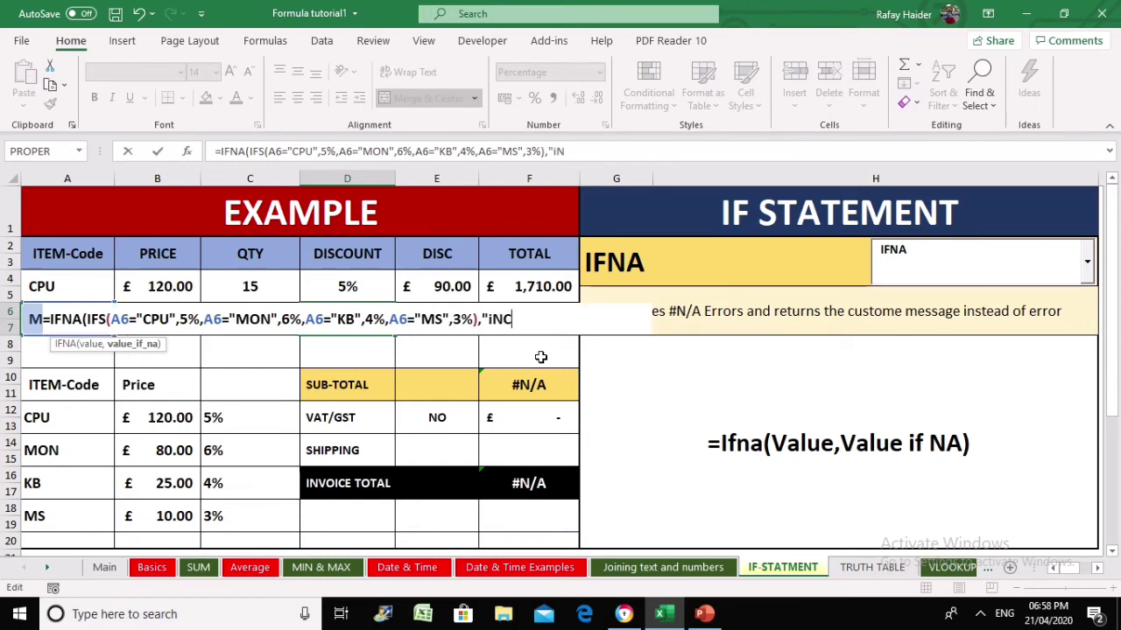
key(BackSpace)
key(BackSpace)
key(BackSpace)
text(nco)
key(BackSpace)
key(BackSpace)
key(BackSpace)
key(BackSpace)
key(Caps_Lock)
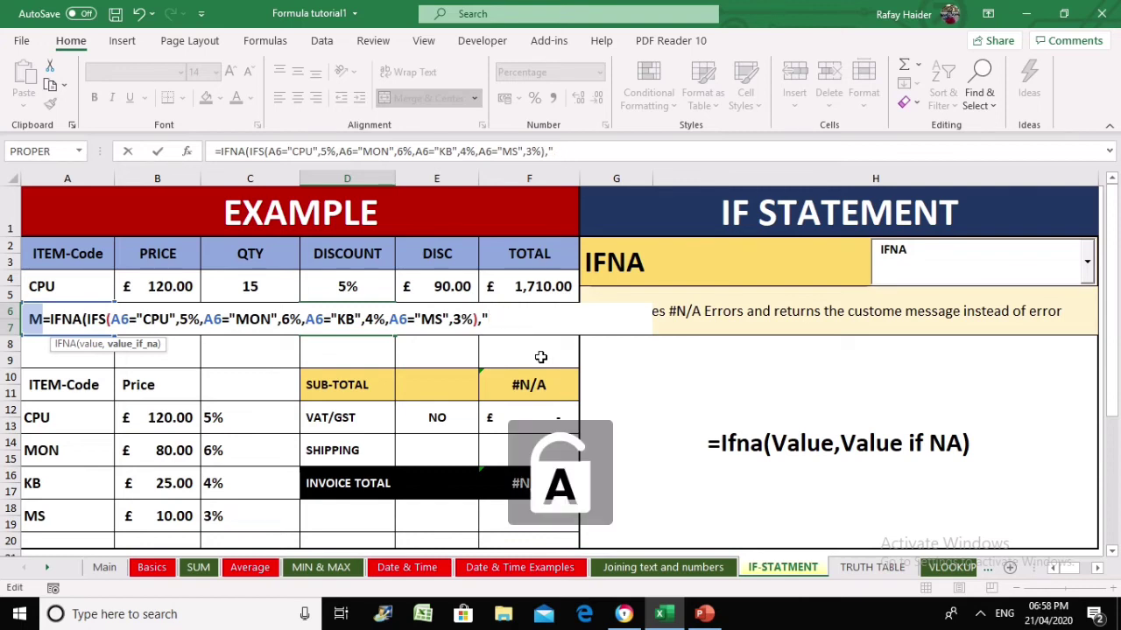
text(Incorrec)
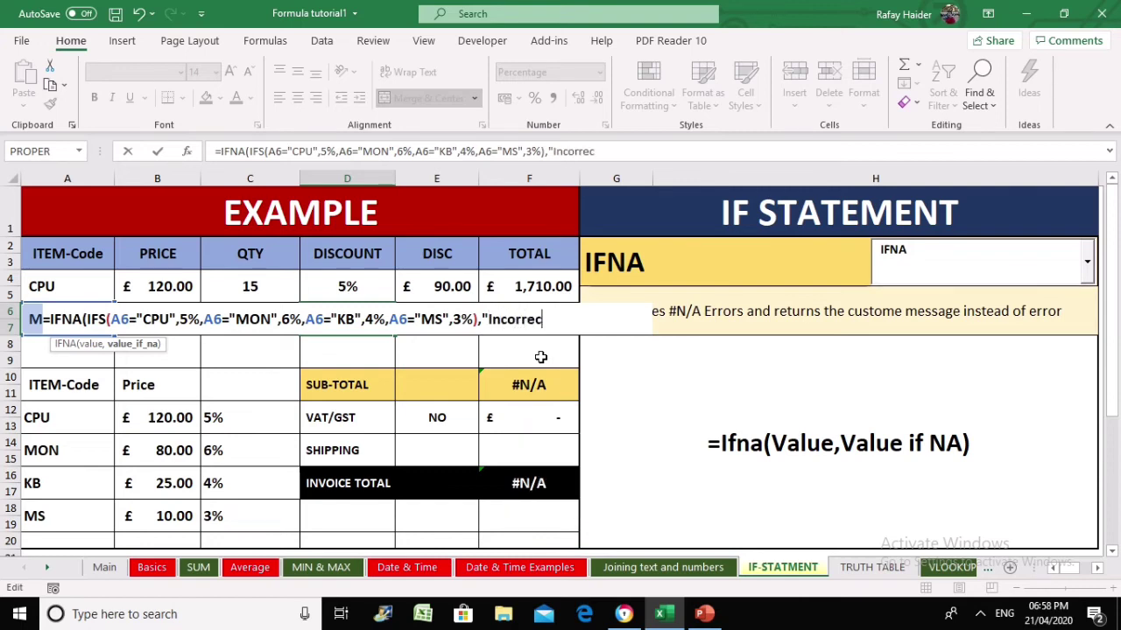
text(t code"))
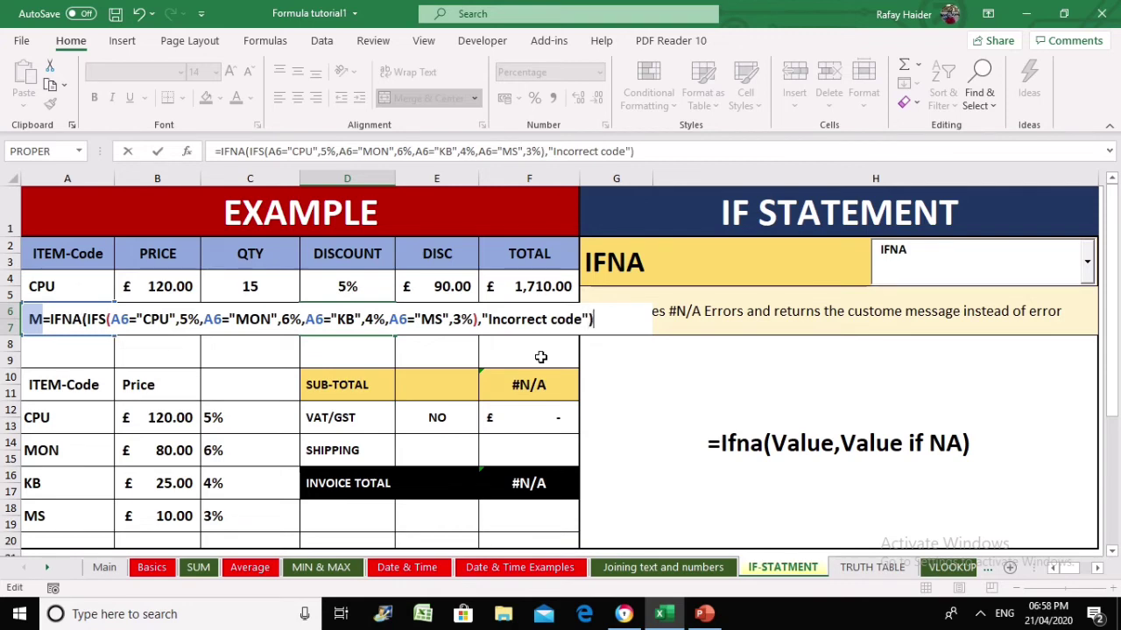
key(ctrl+Return)
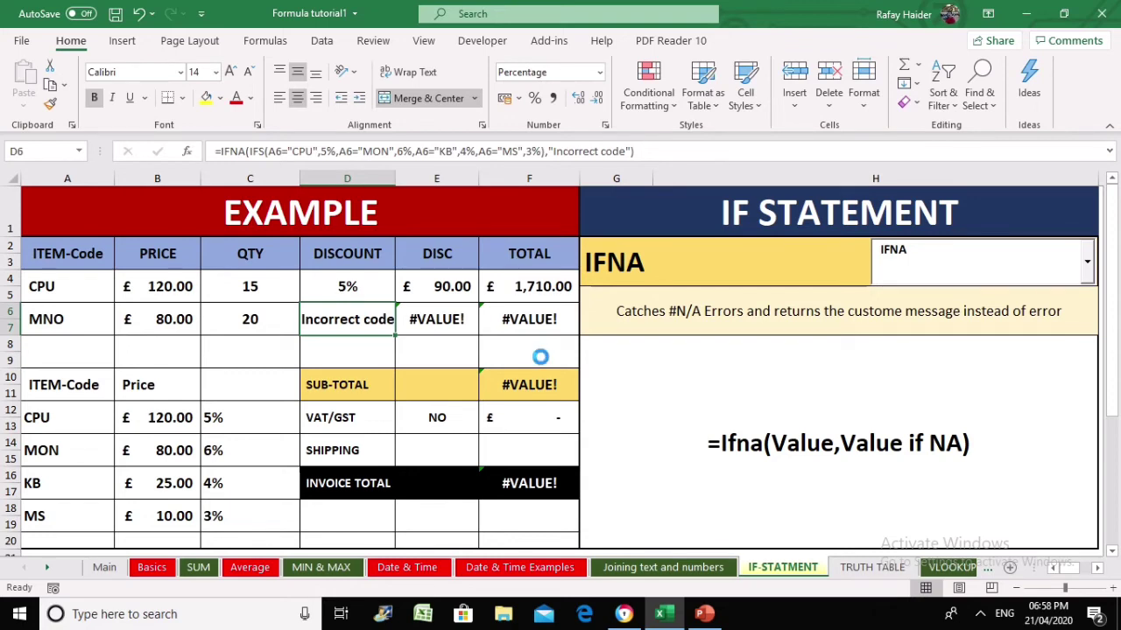
- Copy the IFNA discount formula from D6 into D4 for the first invoice item
key(ctrl+c)
key(Up)
key(Up)
key(Return)
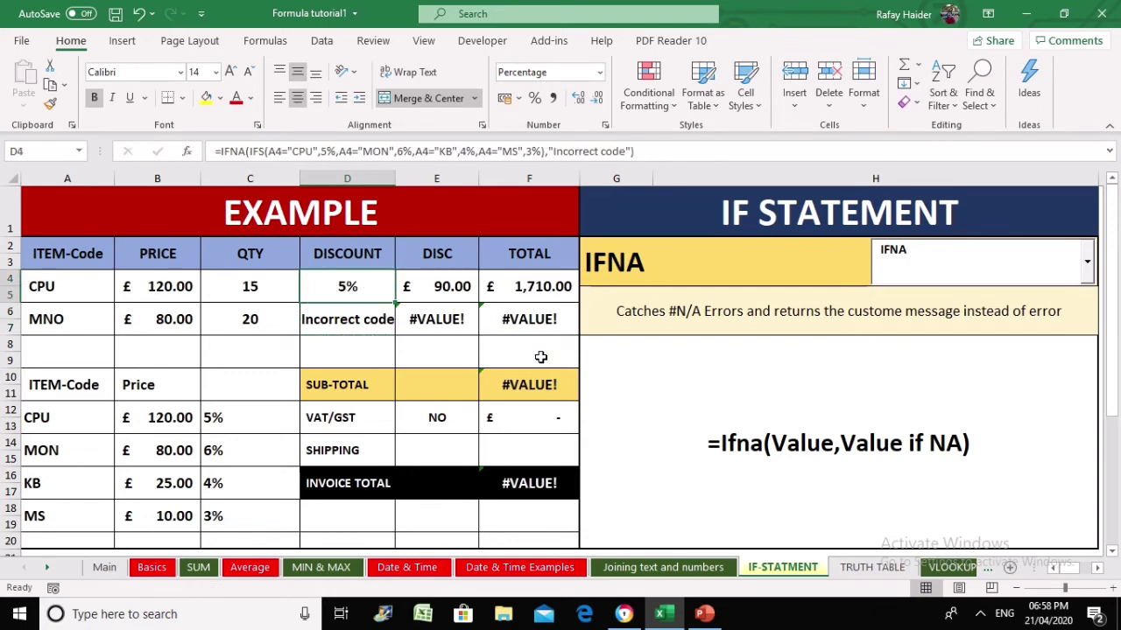
- Change the first invoice item's code in A4 to the invalid code CUP to test the copied formula
key(Left)
key(Left)
key(Left)
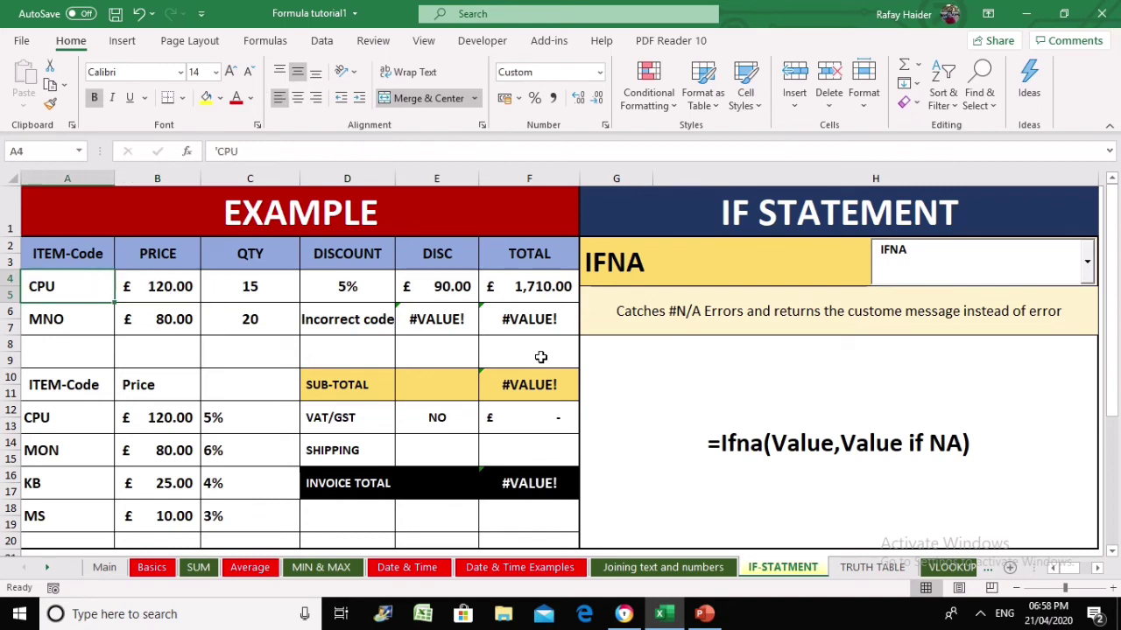
key(Caps_Lock)
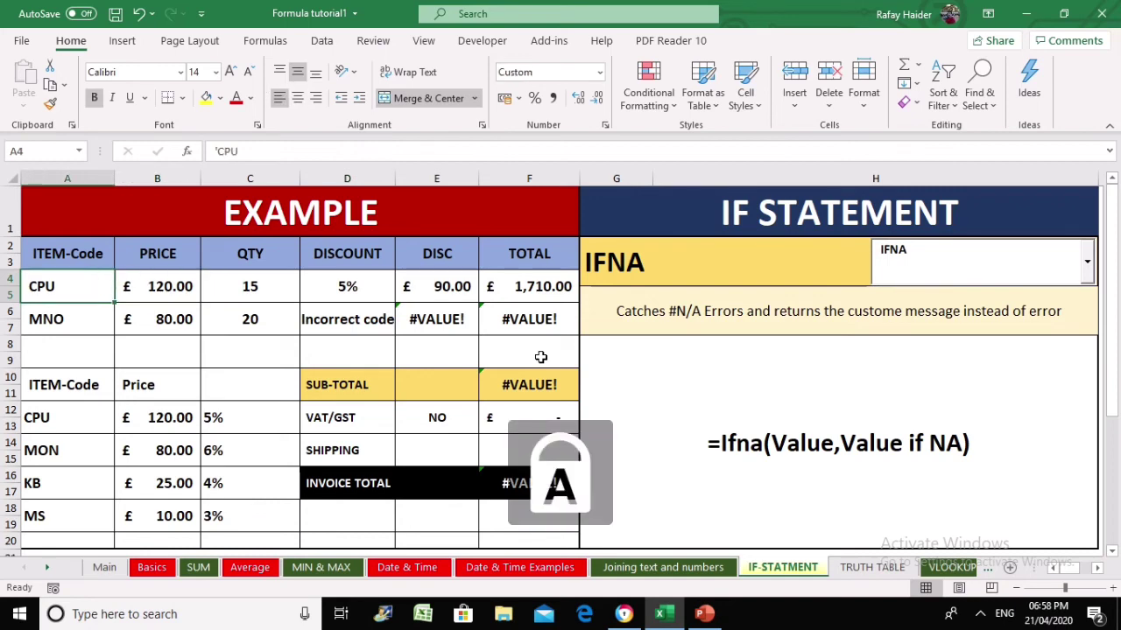
text(CUP)
key(Return)
key(Up)
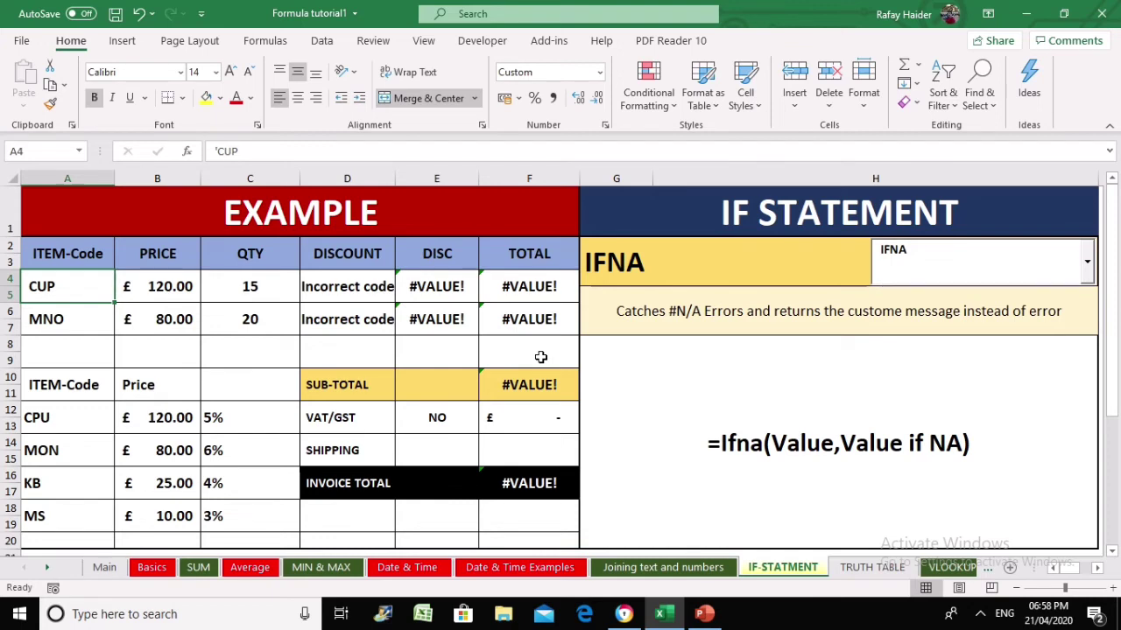
- Set the invoice item codes to valid ones: CPU in A4 and MON in A6
text(CP)
key(BackSpace)
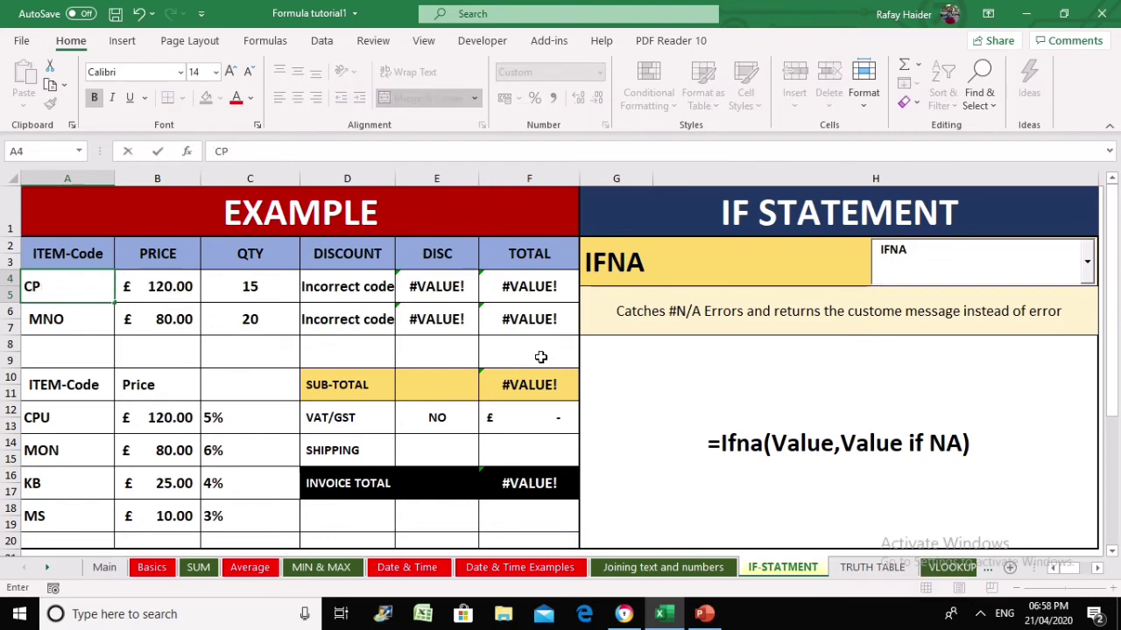
text(U)
key(Return)
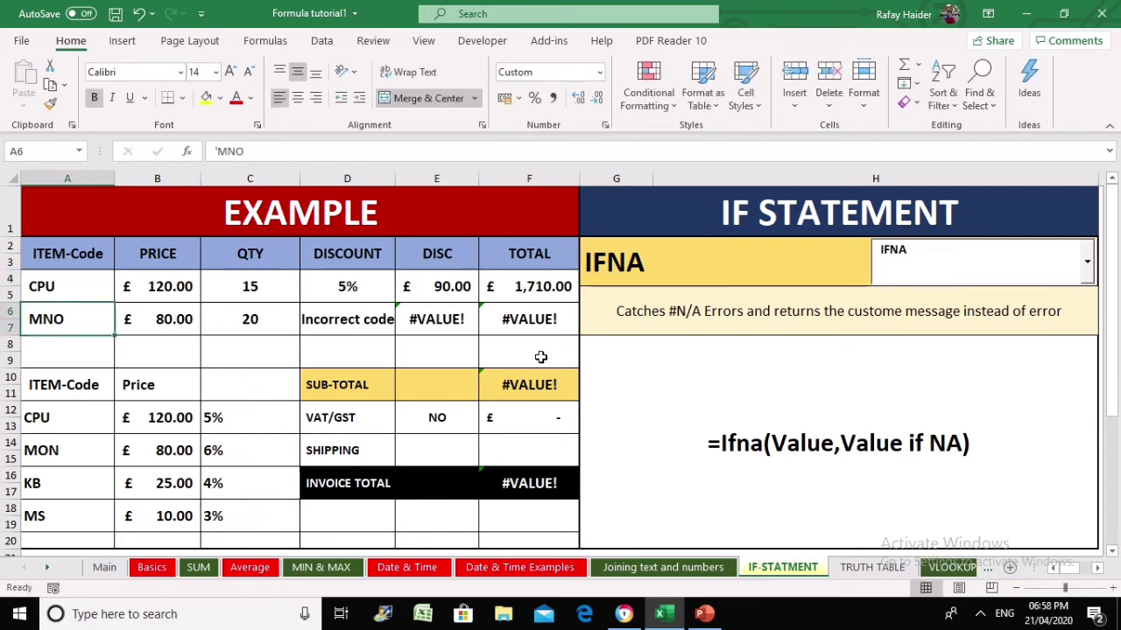
text(MON)
key(Return)
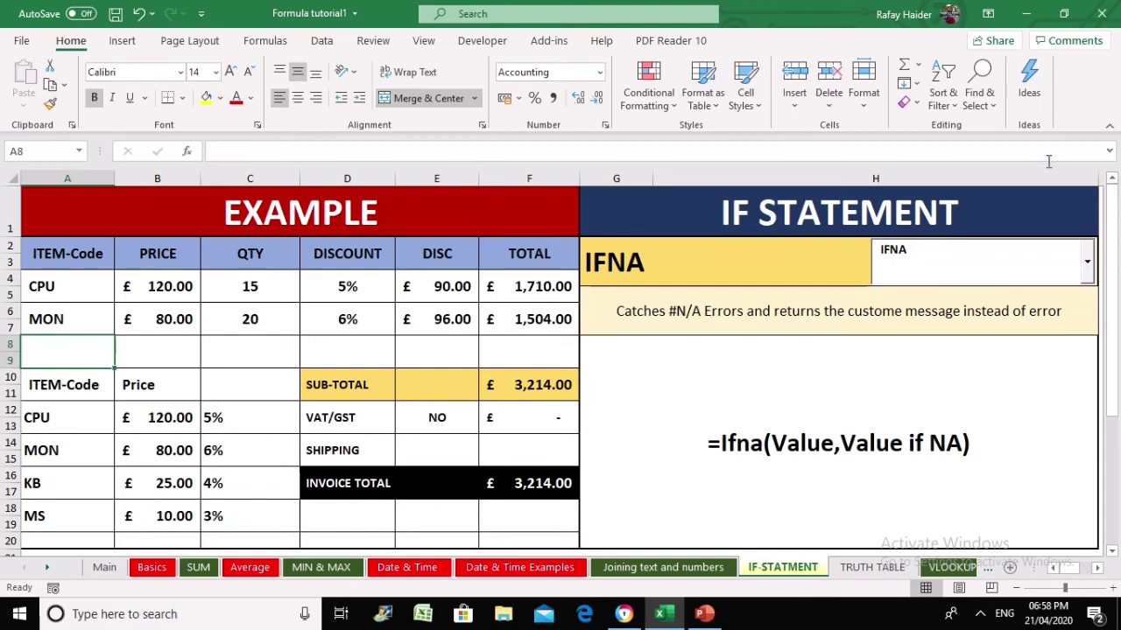
- Switch the reference's function choice to IFERROR to show its description and syntax
click(1088, 279)
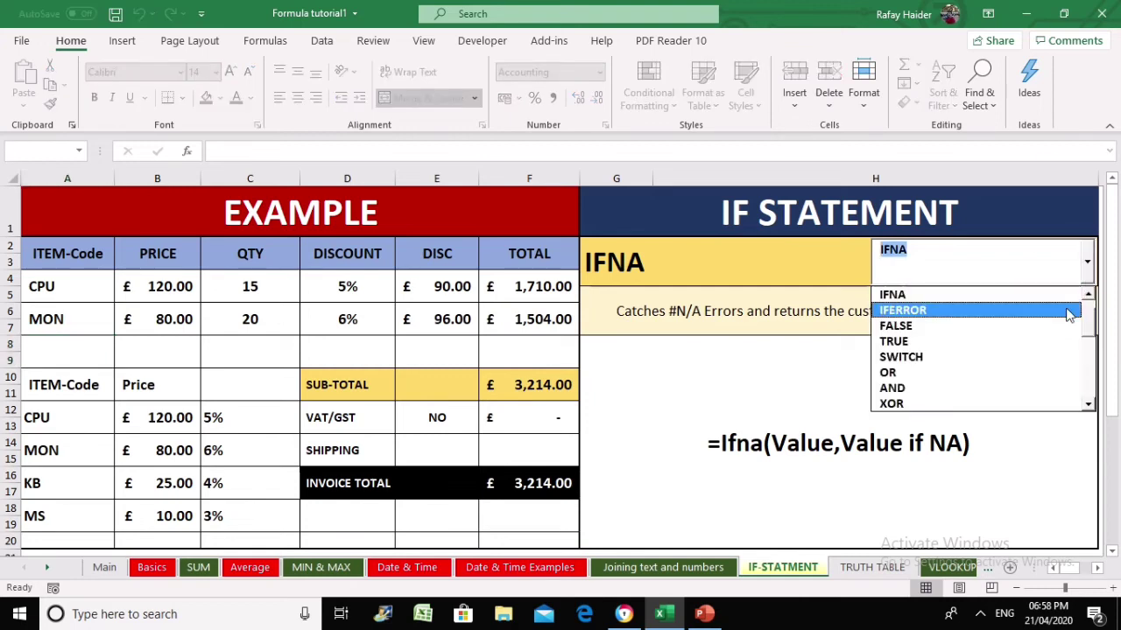
click(1063, 310)
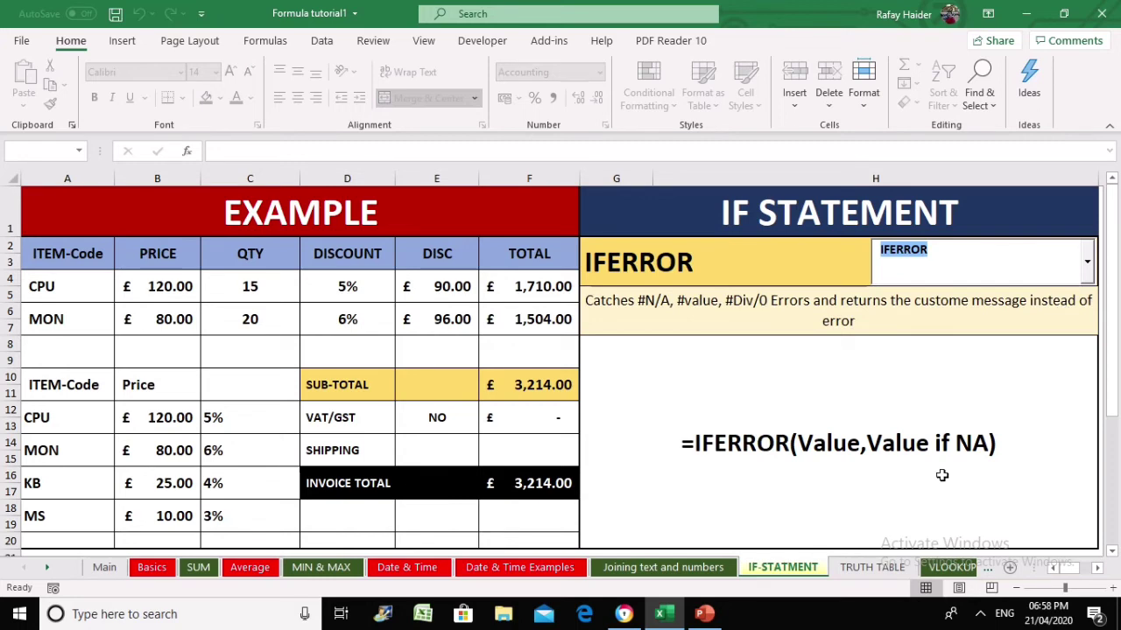
click(813, 488)
- Set the item code in A4 to the invalid code CUP and check the formulas in D4 and E4
click(87, 294)
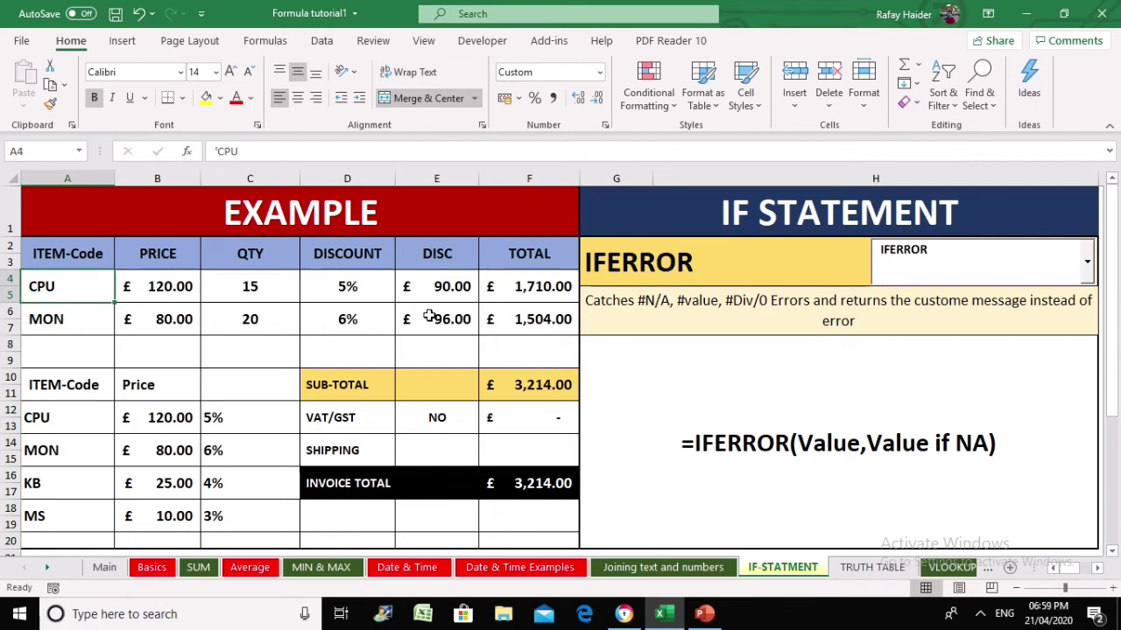
text(CUP)
key(Return)
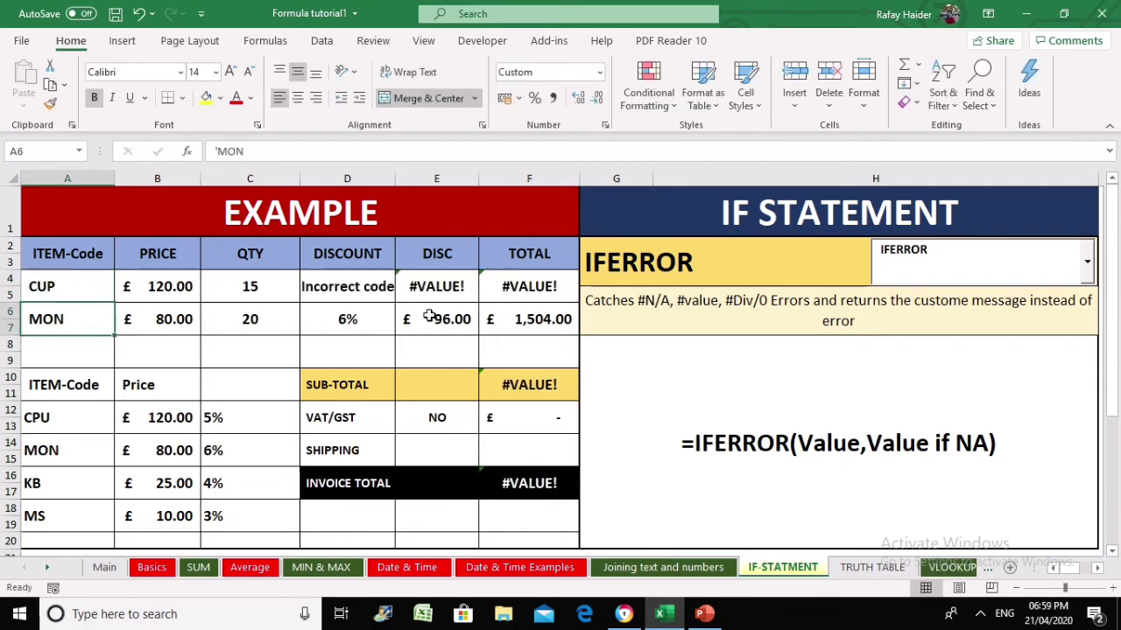
click(325, 288)
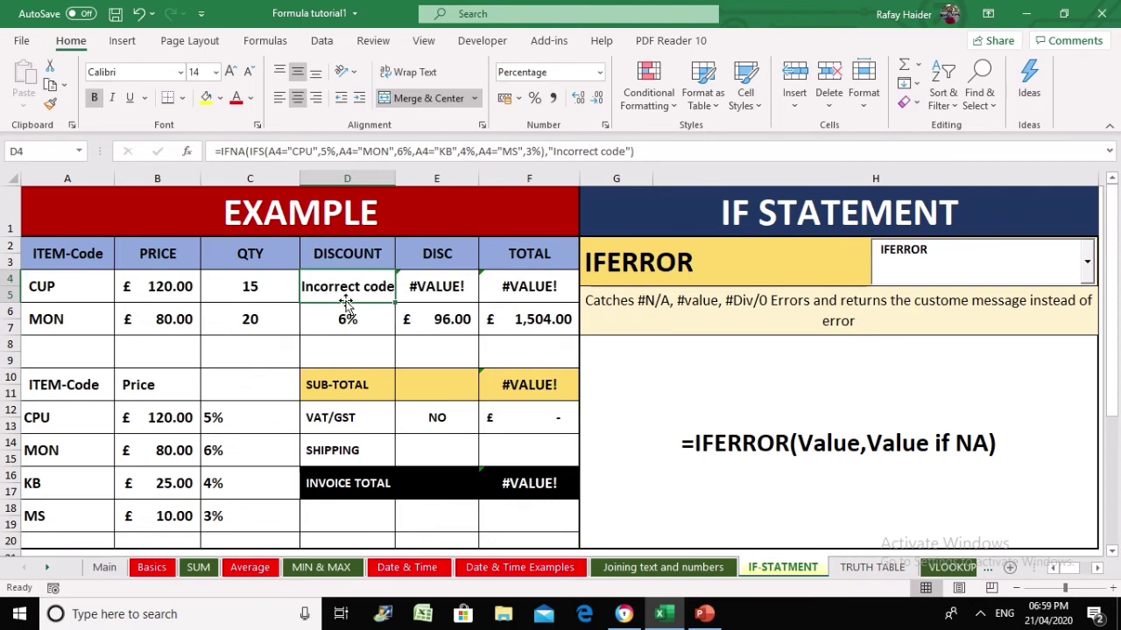
click(431, 293)
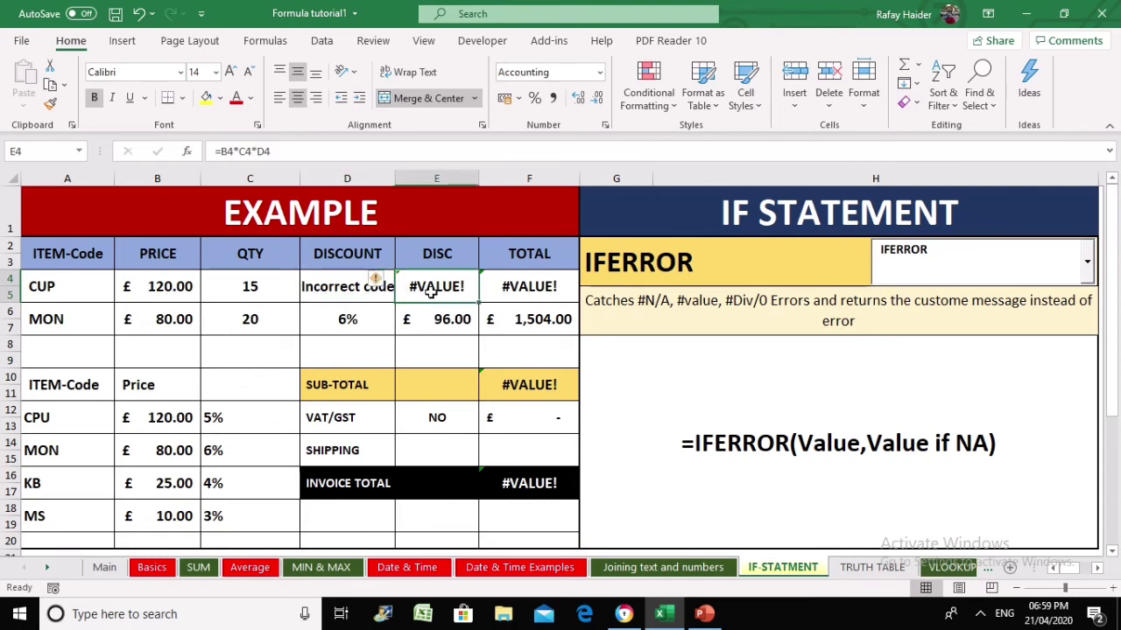
- Wrap the B4*C4*D4 calculation in E4 in an IFERROR function, followed by a comma for the value_if_error argument
double_click(409, 287)
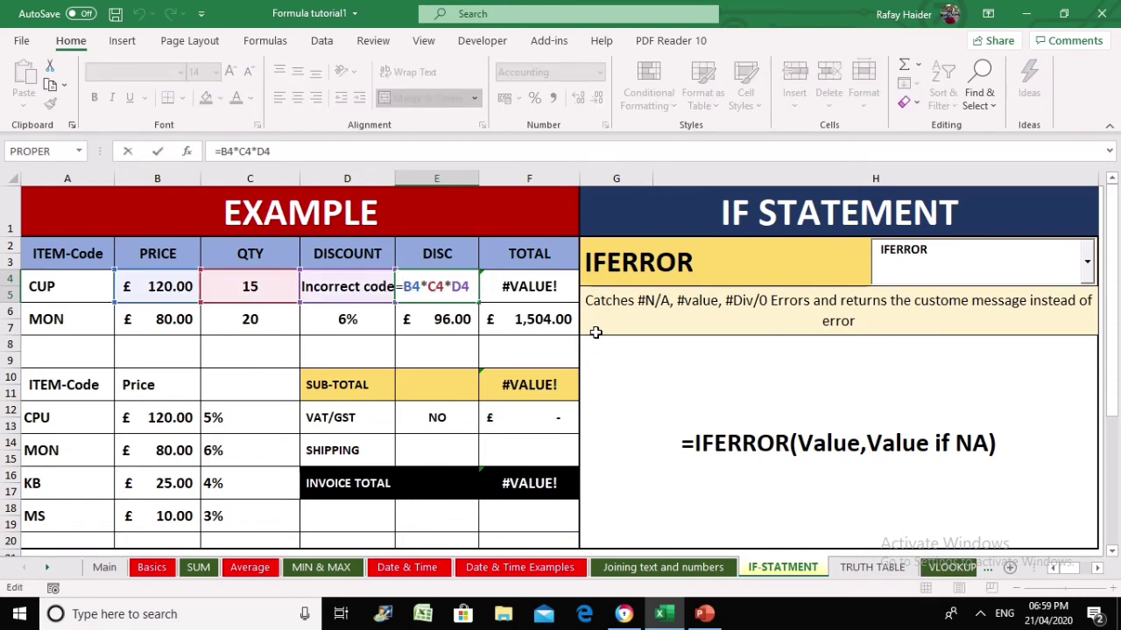
text(IF)
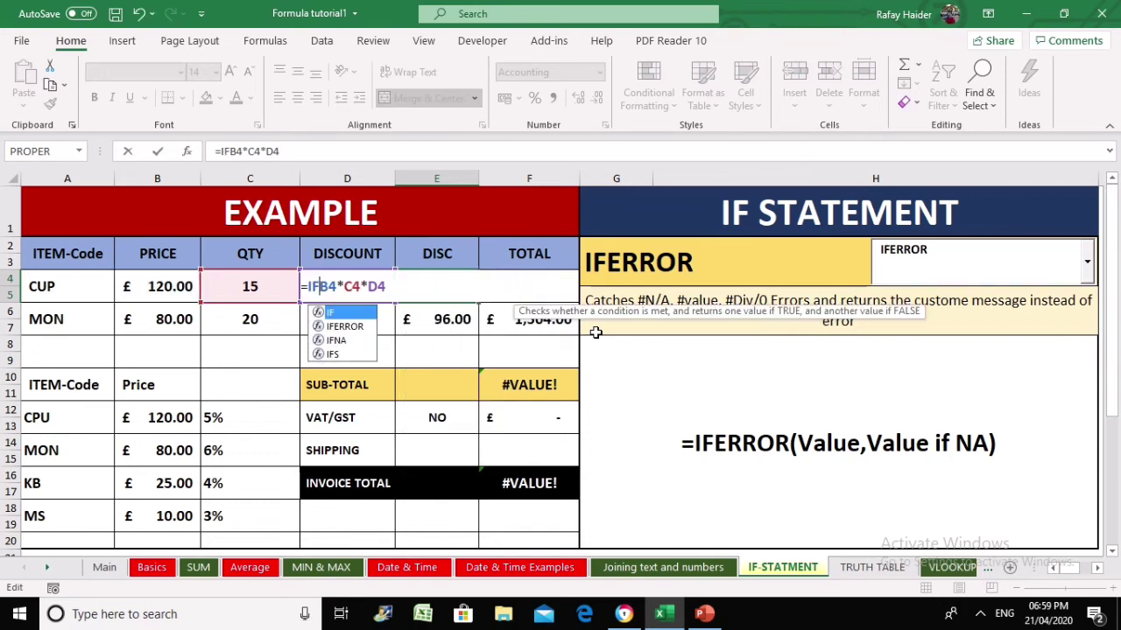
text(ERROR()
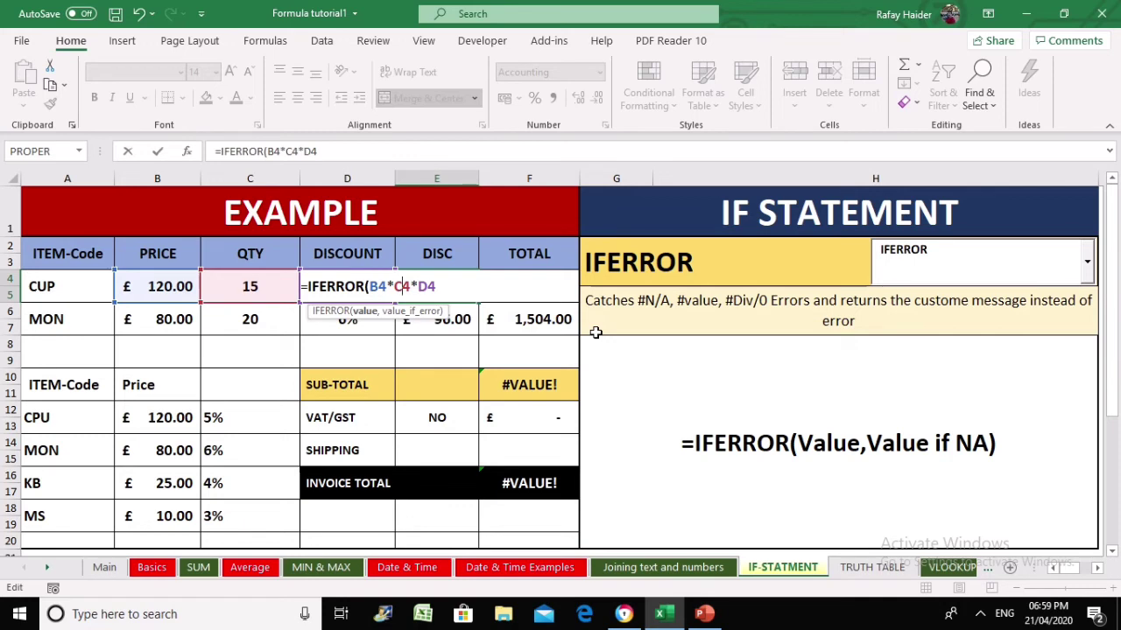
text())
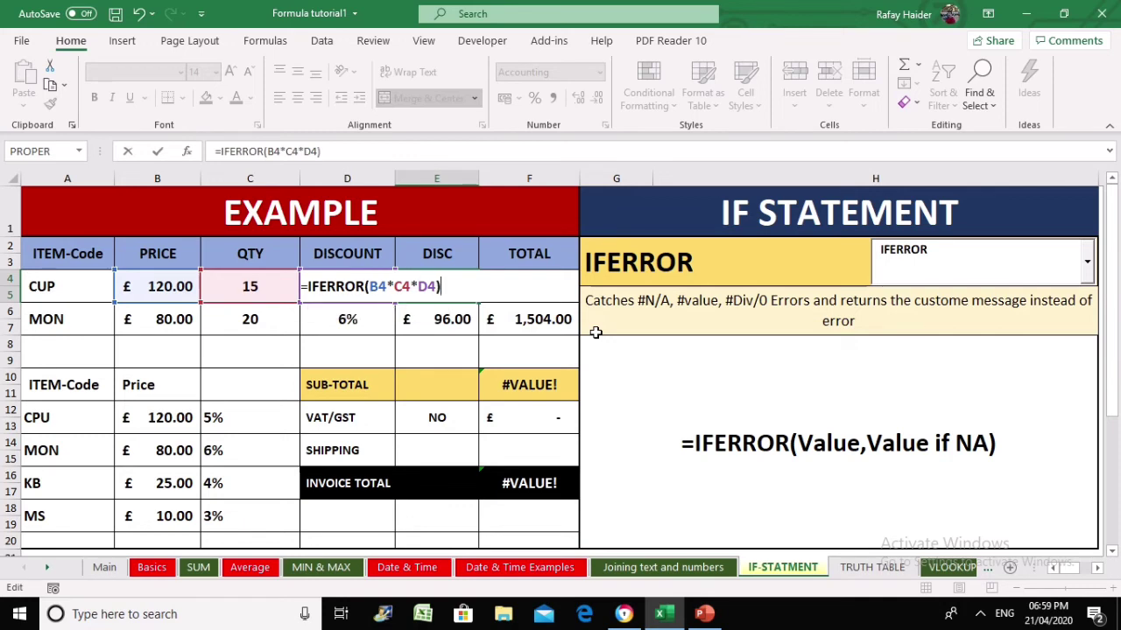
- Add "Incorrect Code" in quotes as the value_if_error text in E4, close the parenthesis and try to enter the formula
text(iNCOR)
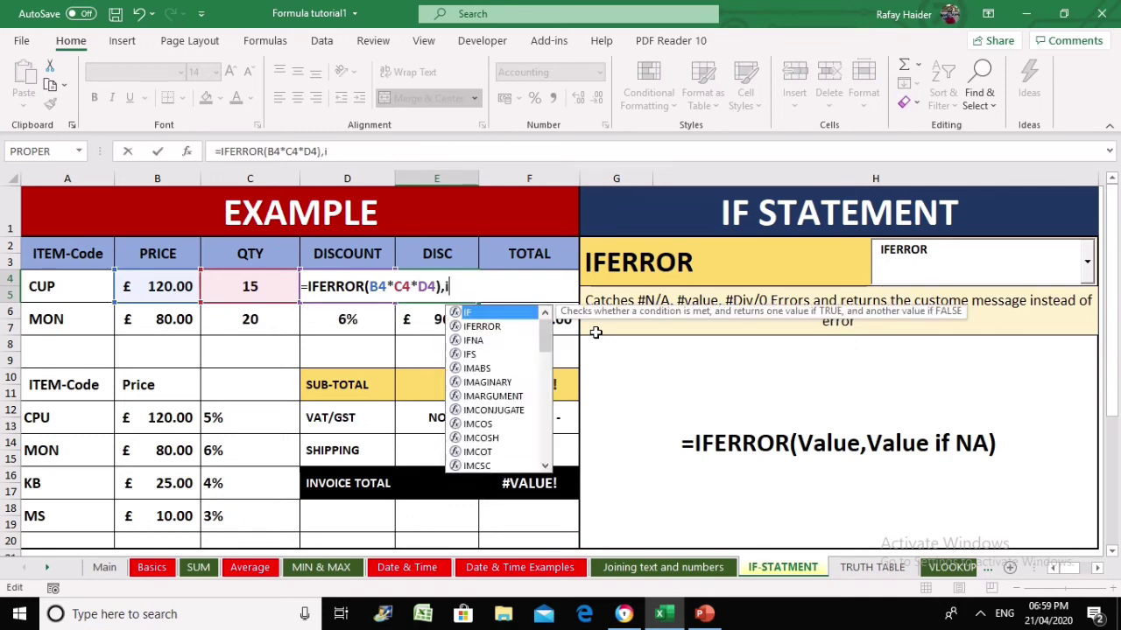
key(BackSpace)
key(BackSpace)
key(BackSpace)
key(BackSpace)
key(BackSpace)
key(Caps_Lock)
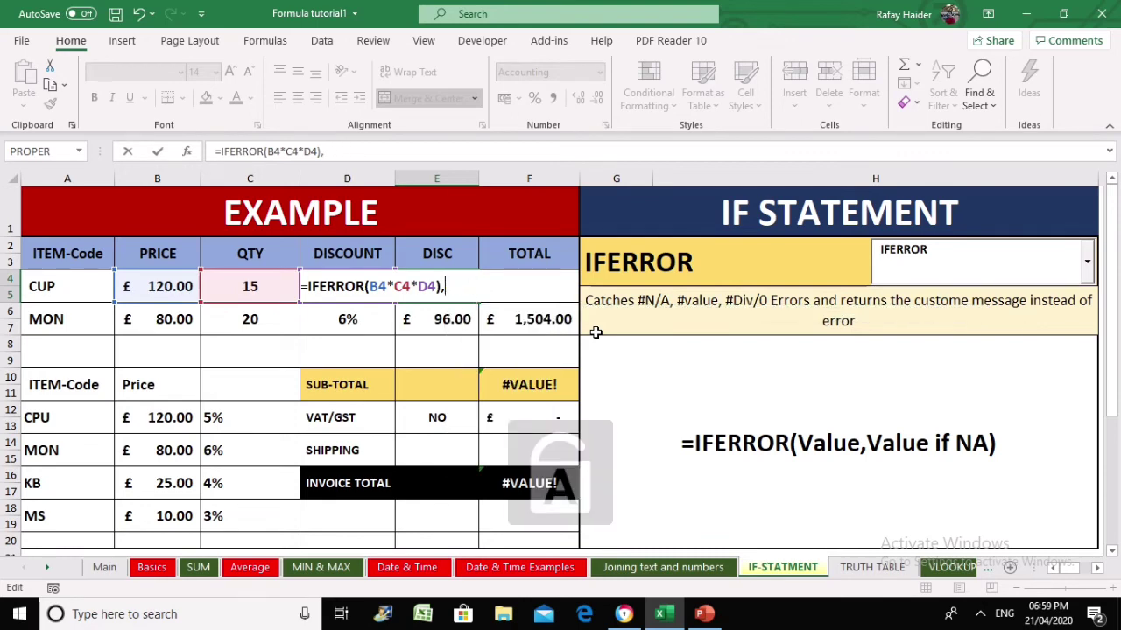
text(Incorrect Code)
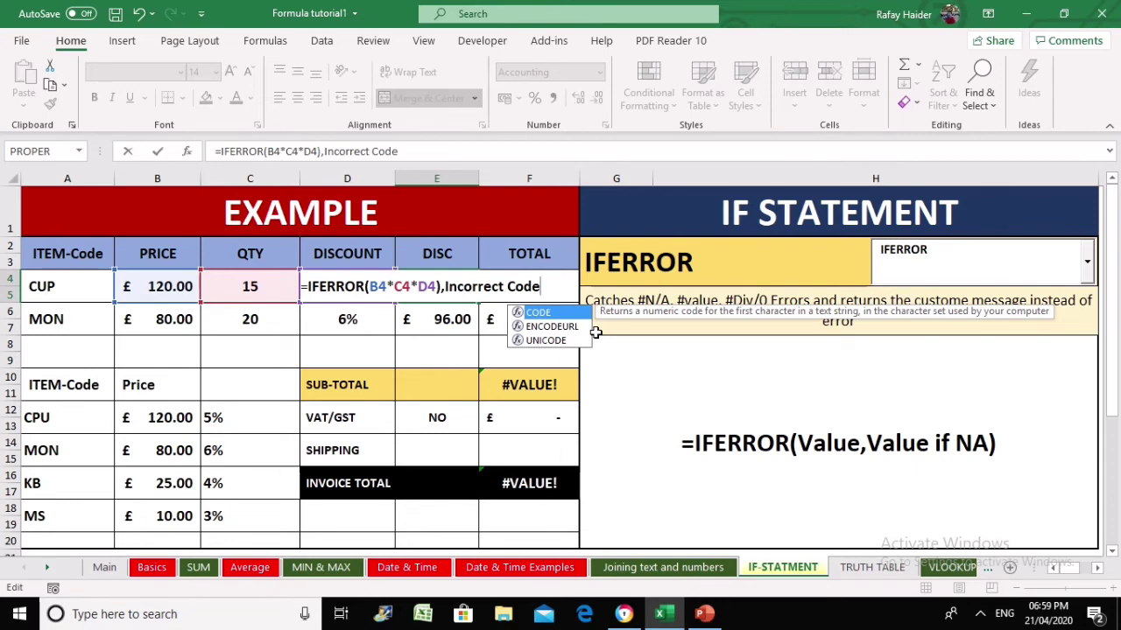
text(")
key(BackSpace)
click(446, 286)
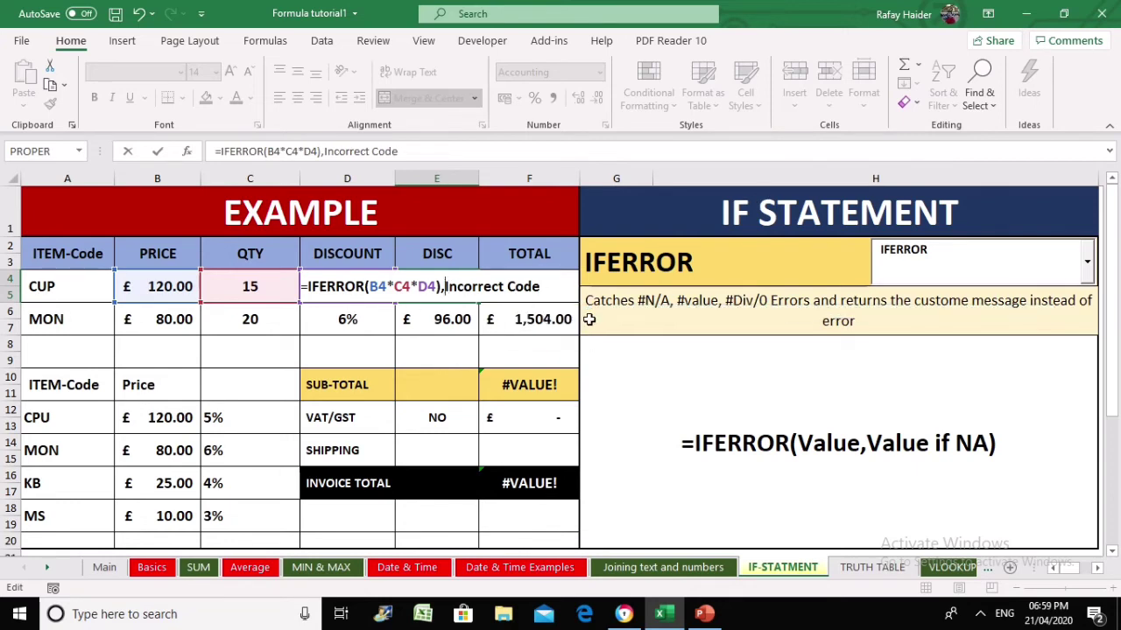
text(")
key(End)
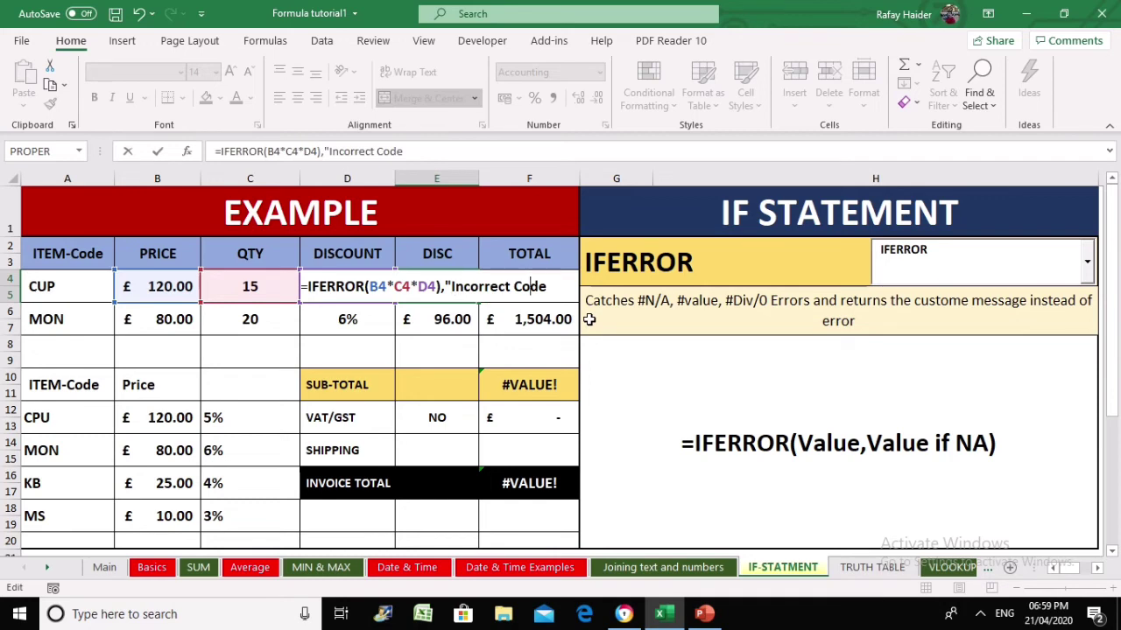
text("))
key(Return)
key(Return)
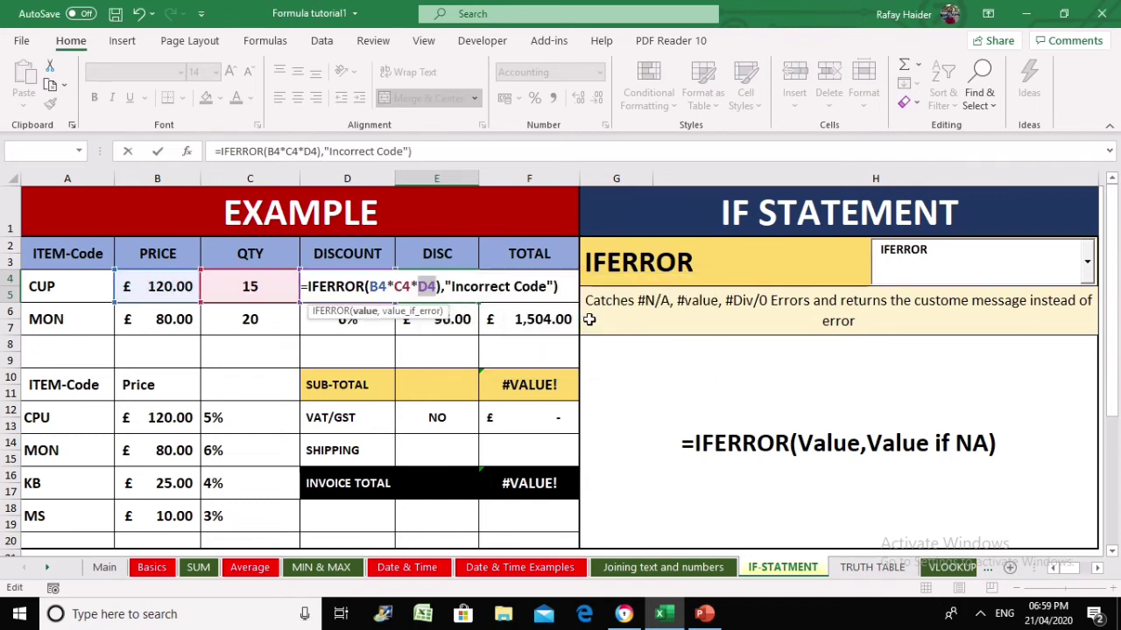
- Add the missing opening parenthesis before B4 in E4 and enter =IFERROR((B4*C4*D4),"Incorrect Code")
key(Right)
key(Left)
key(Left)
key(Left)
text(()
key(Return)
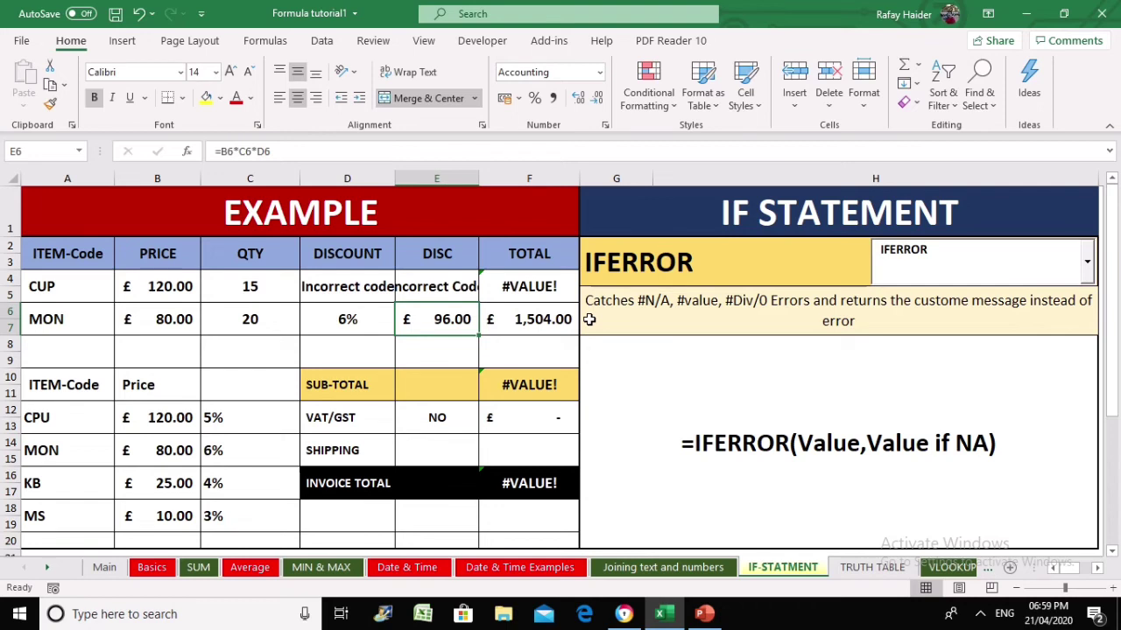
- Examine the DISC formula in E4, the price, quantity and discount cells it uses, and the TOTAL formula in F4
key(Up)
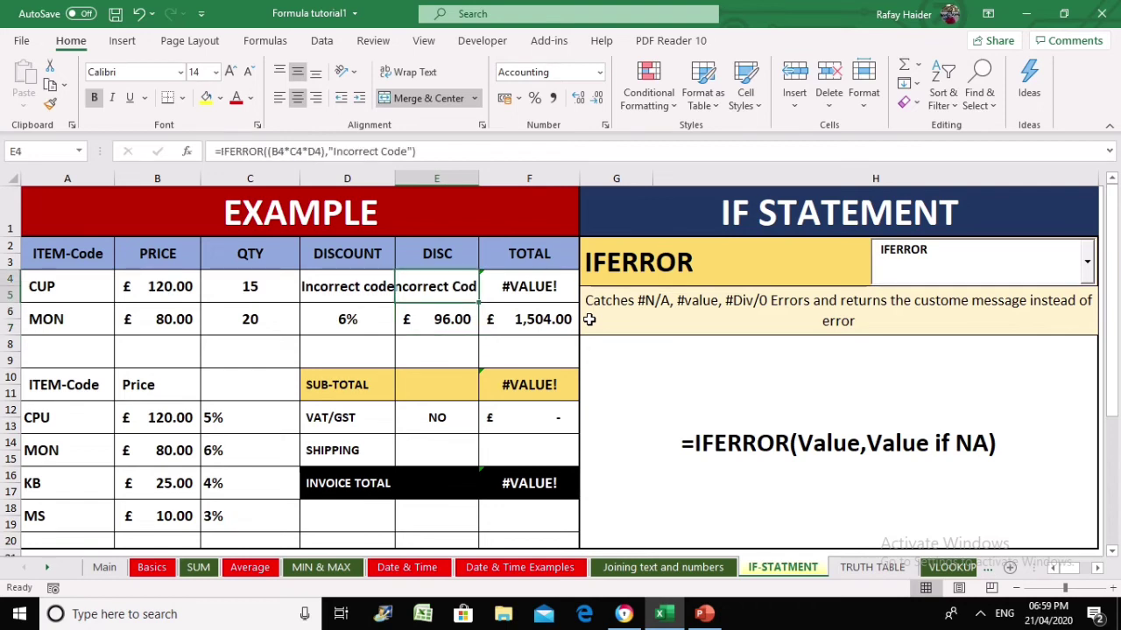
key(Left)
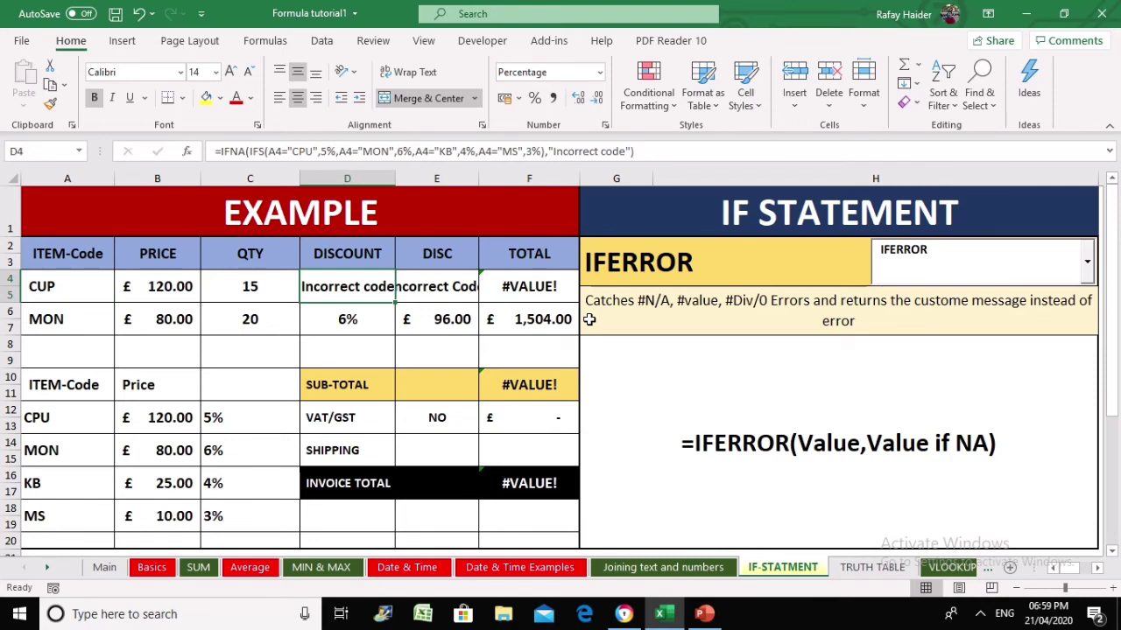
key(Right)
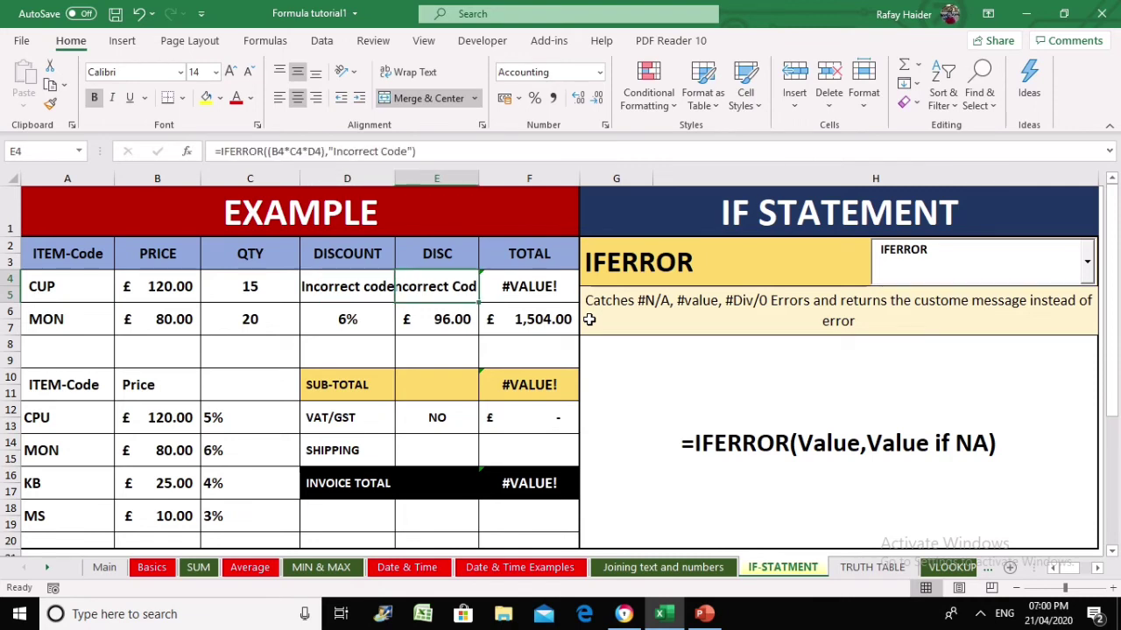
click(155, 287)
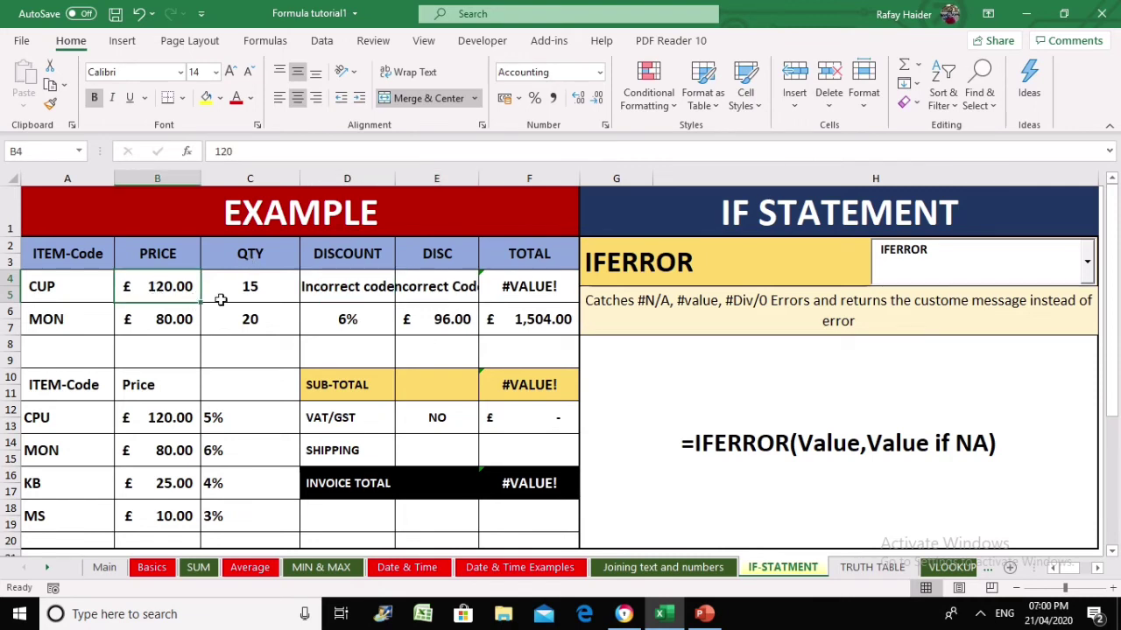
click(259, 290)
click(345, 284)
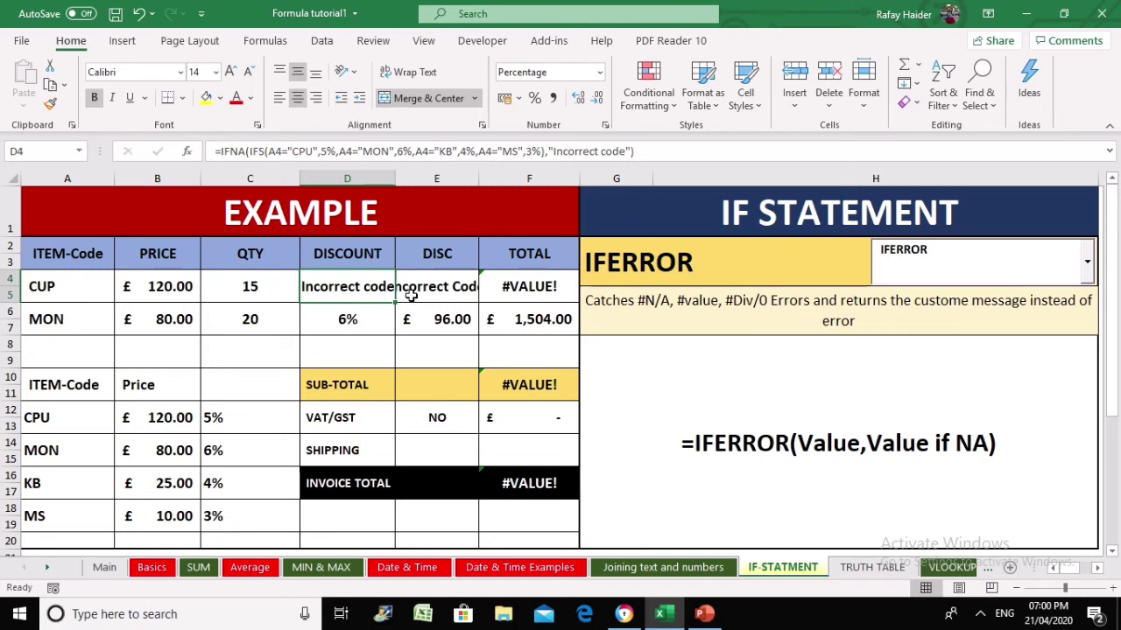
click(521, 294)
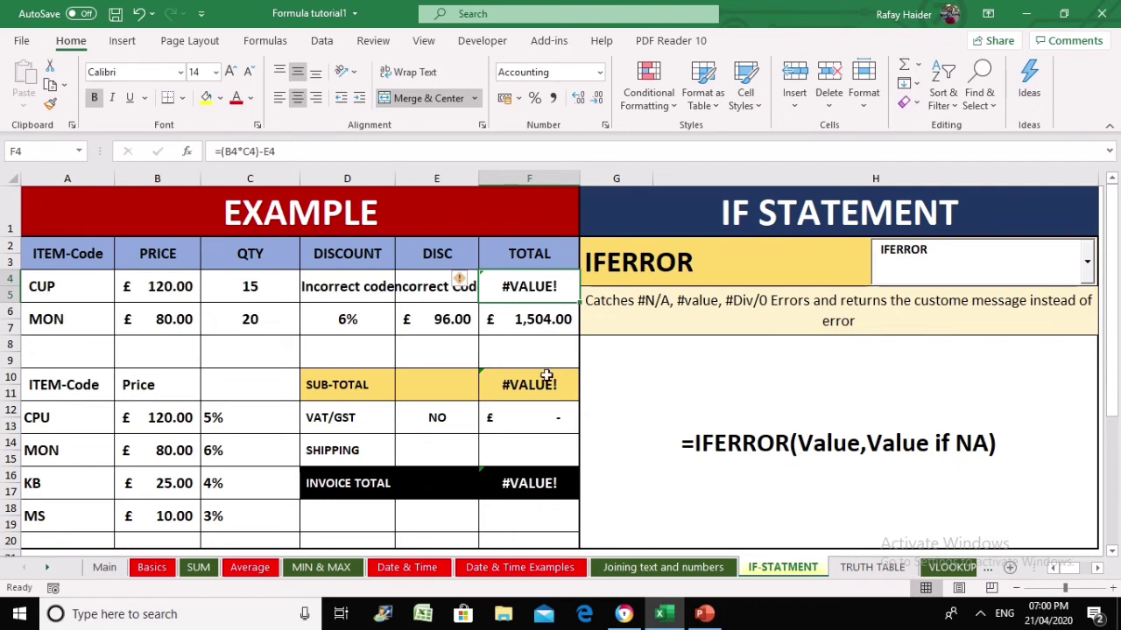
- Shorten the IFERROR message in the E4 DISC formula to "Incorrect"
click(336, 289)
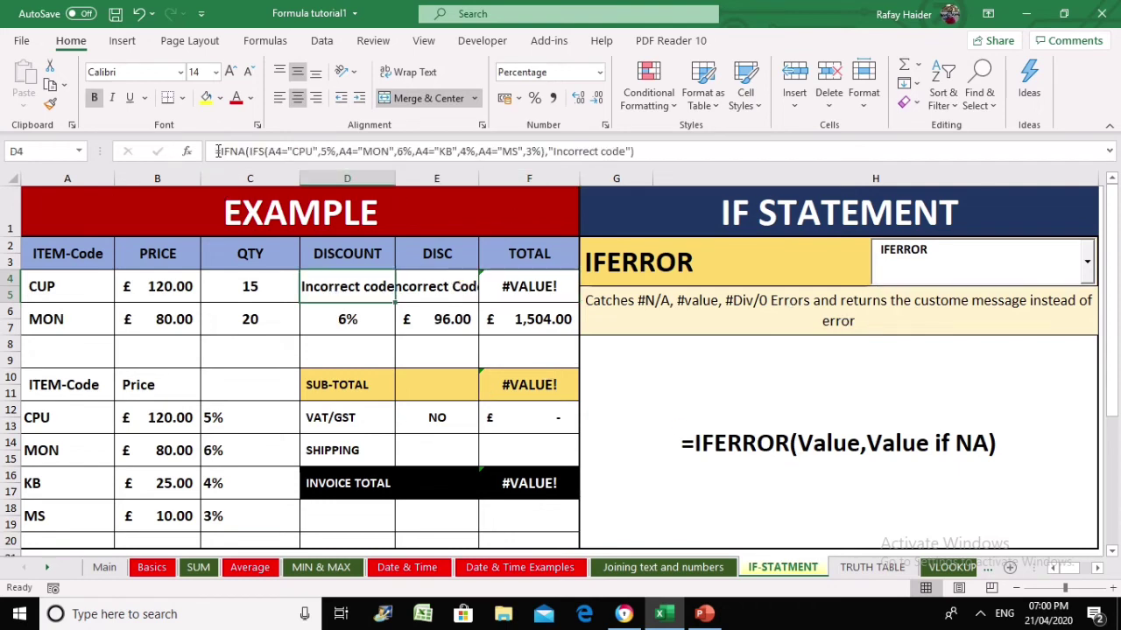
drag(220, 150, 248, 151)
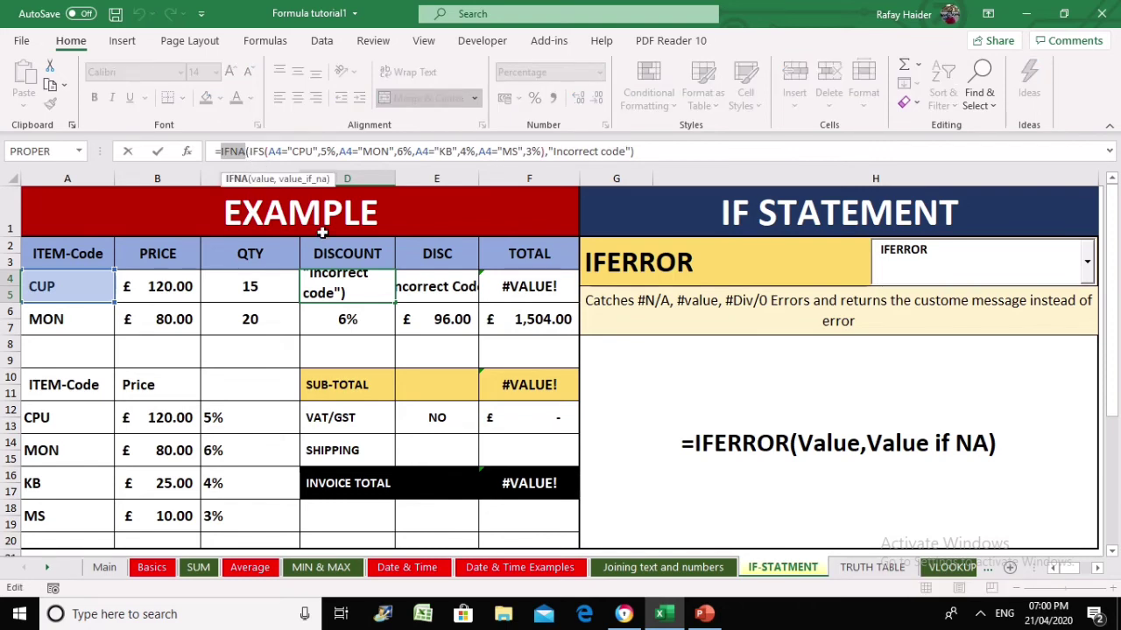
key(Tab)
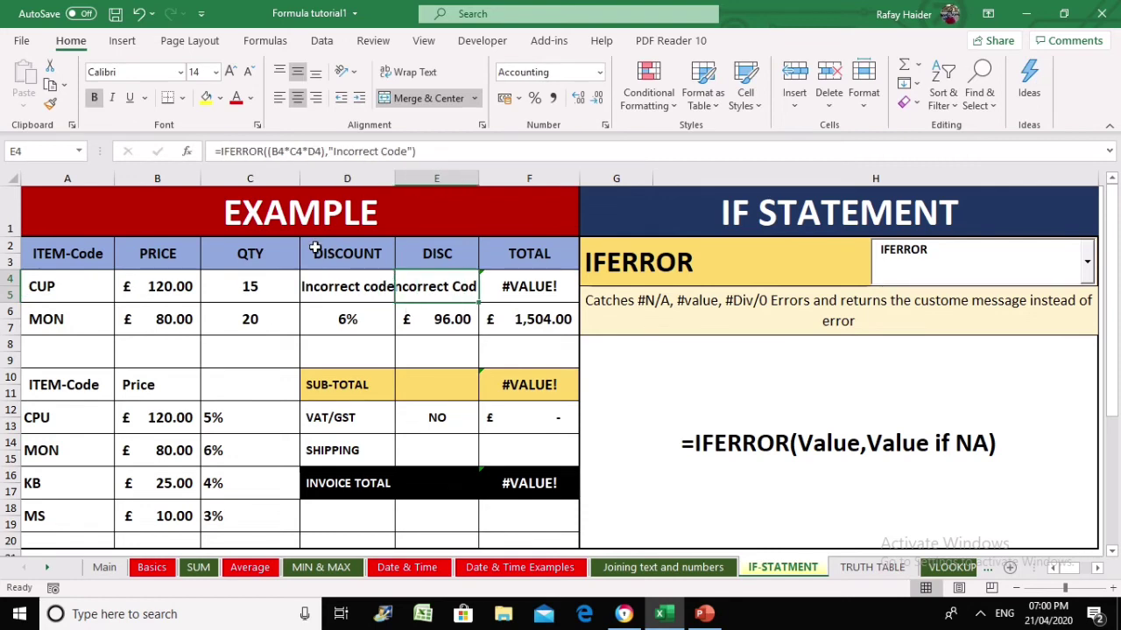
click(379, 151)
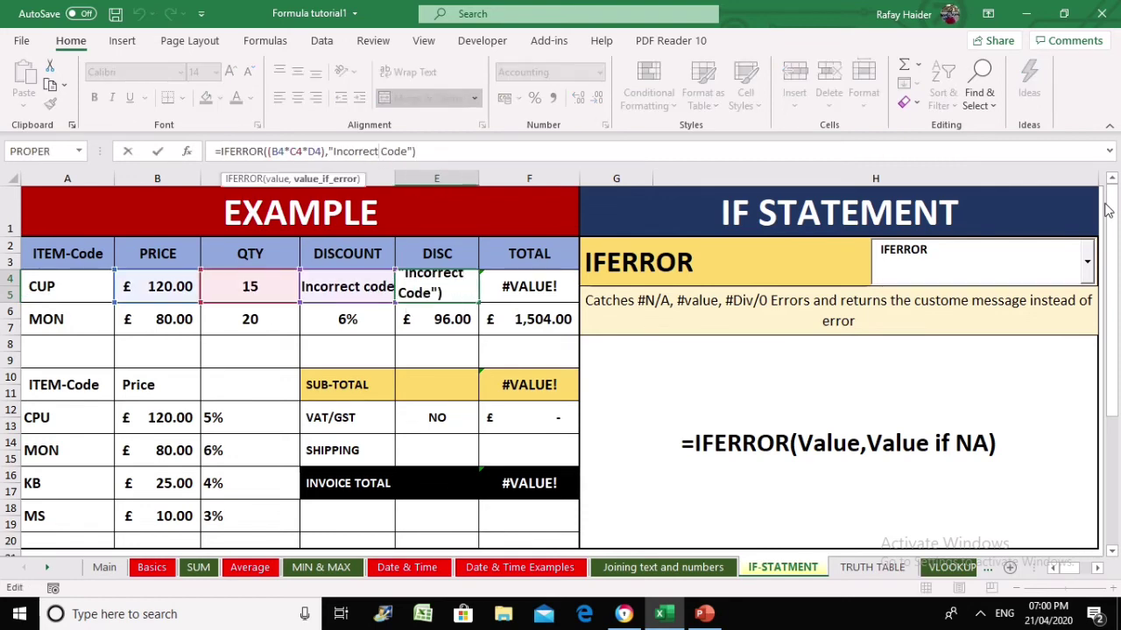
key(Delete)
key(Delete)
key(Delete)
key(Delete)
key(Delete)
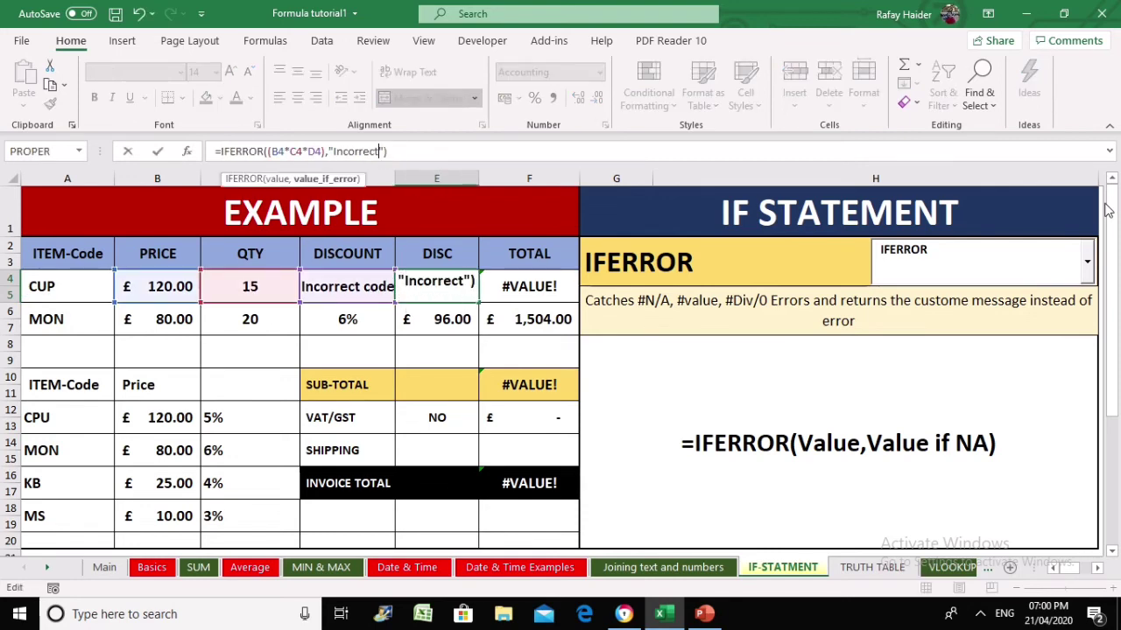
key(Return)
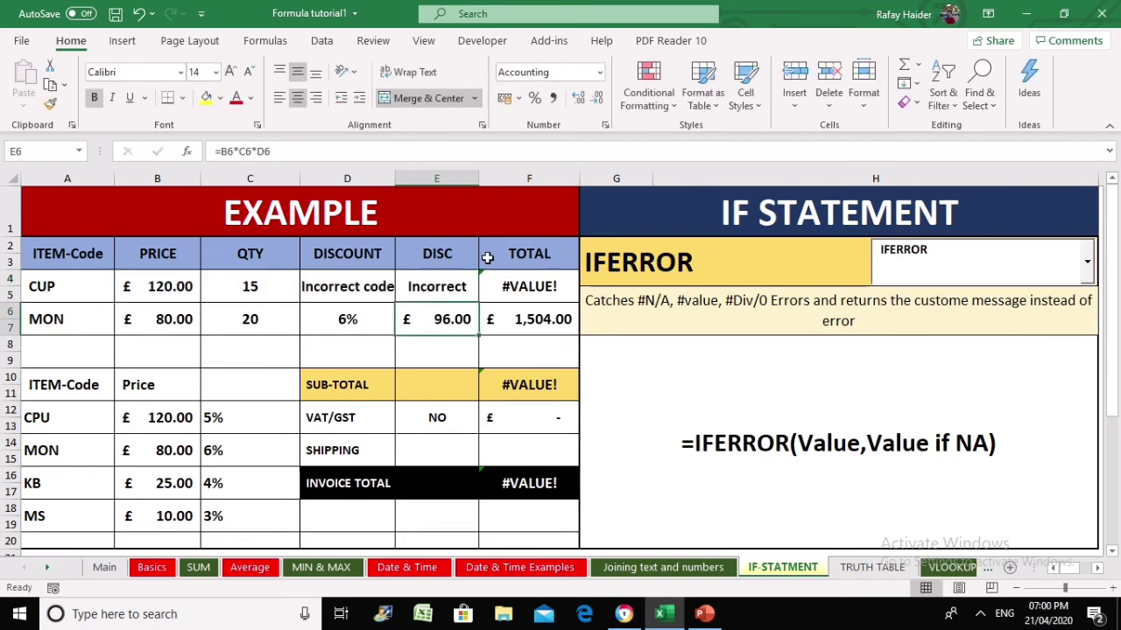
- Shorten the IFNA message in the D4 discount formula to "Incorrect", keeping the closing quote
click(366, 286)
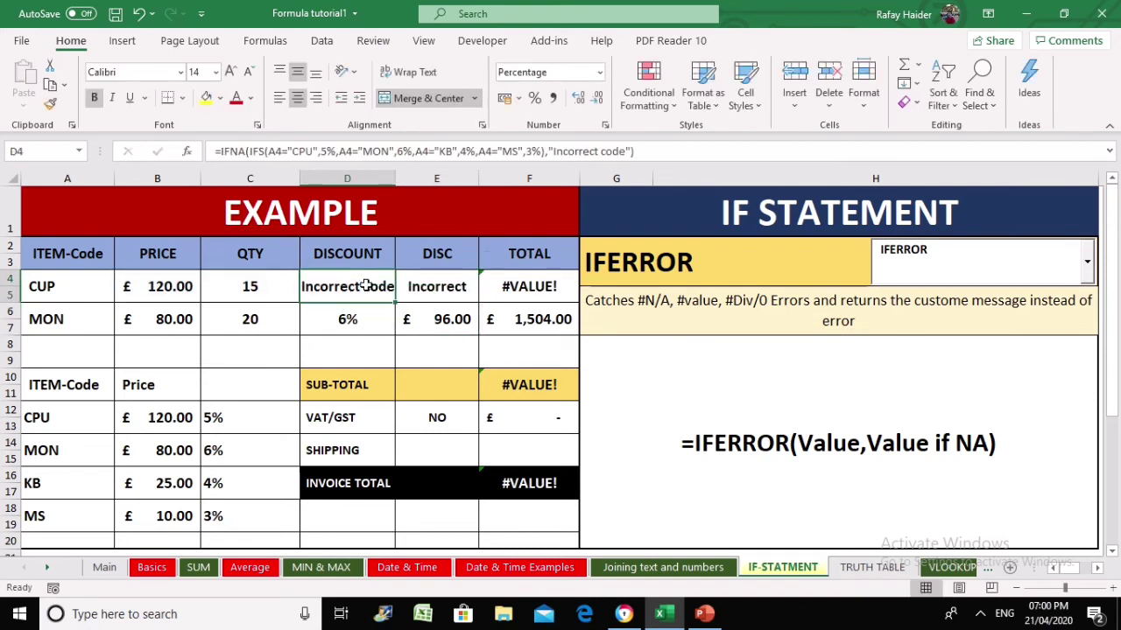
click(596, 151)
key(Delete)
key(Delete)
key(Delete)
key(Delete)
key(Delete)
key(Delete)
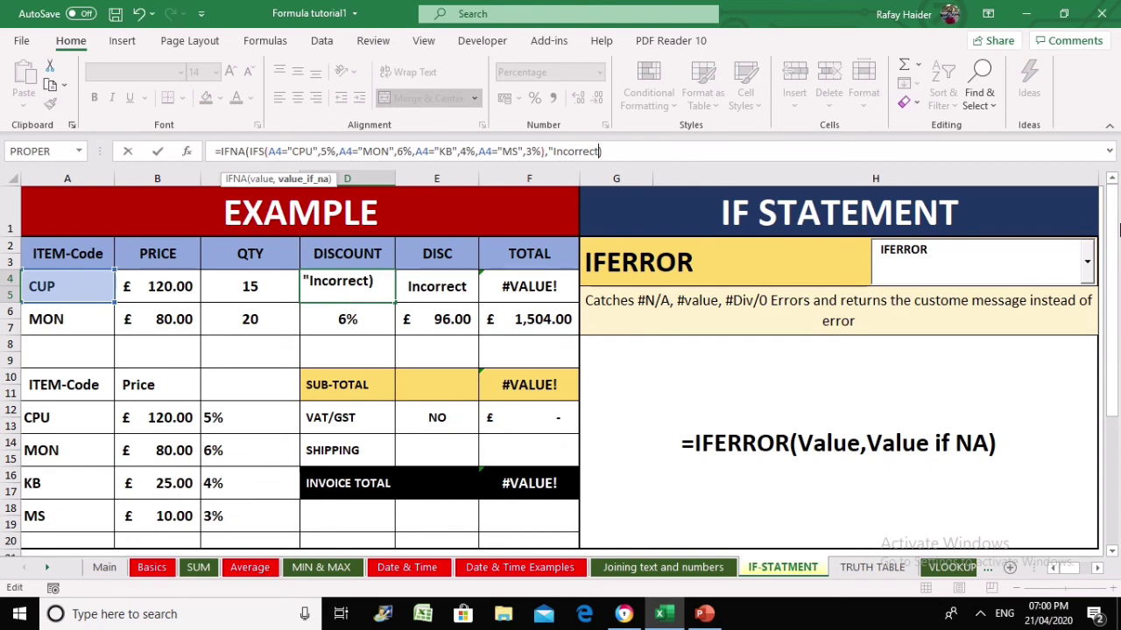
text(")
key(ctrl+Return)
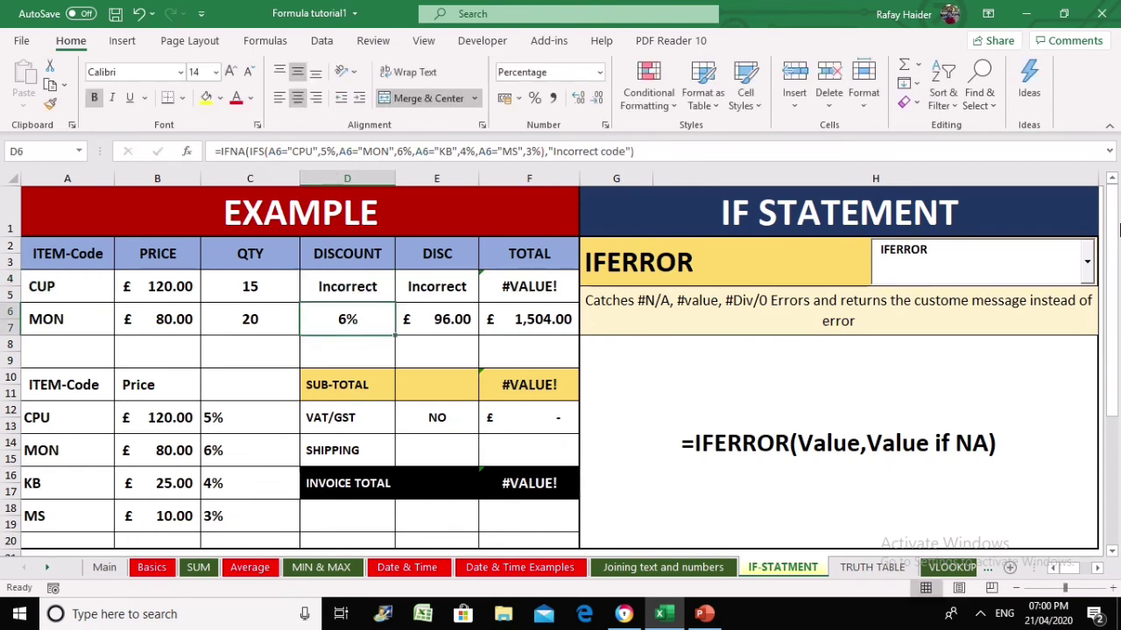
- Copy the D4 discount formula to D6 and the E4 DISC formula to E6
key(ctrl+c)
key(Escape)
key(Right)
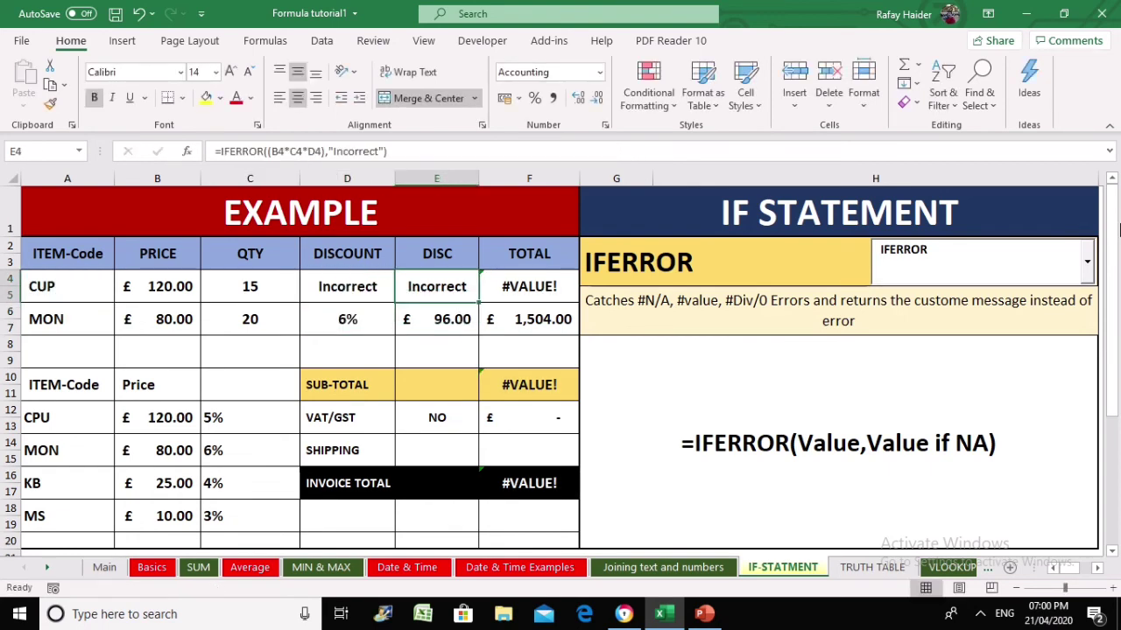
key(ctrl+c)
key(Down)
key(Return)
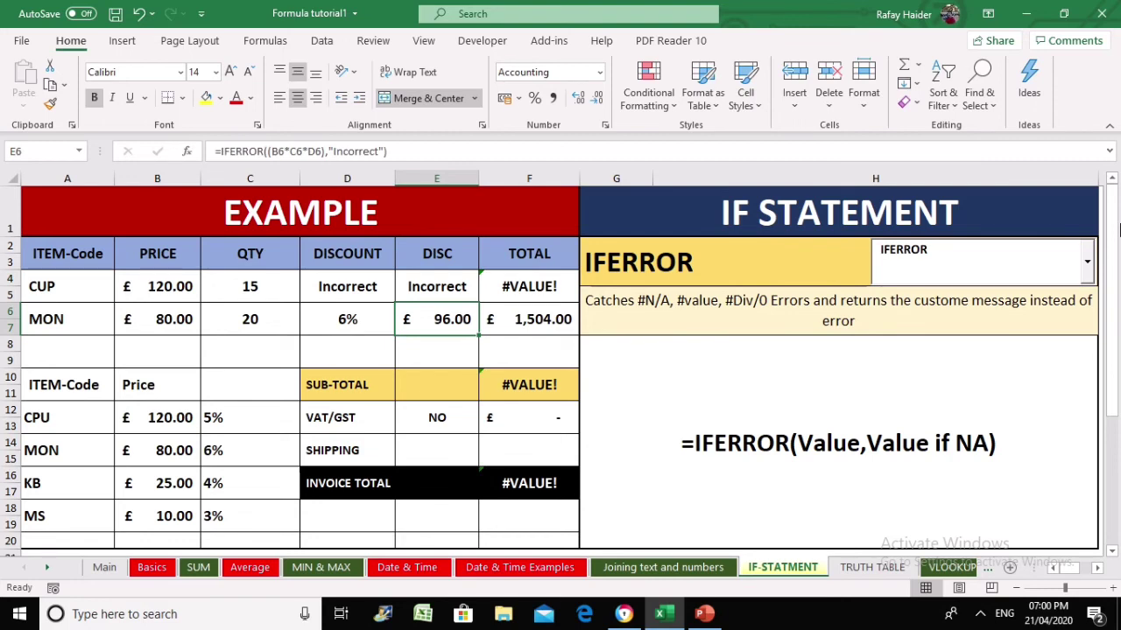
- Change the second item code in A6 to mno to test the error messages
key(Left)
key(Left)
key(Left)
key(Left)
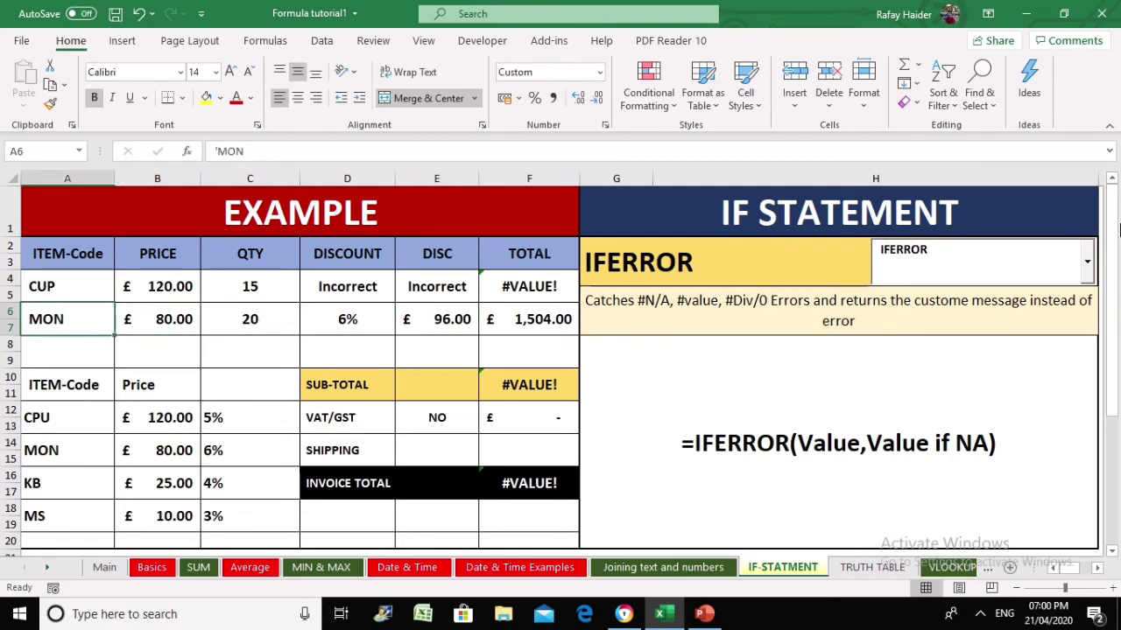
text(mno)
key(Return)
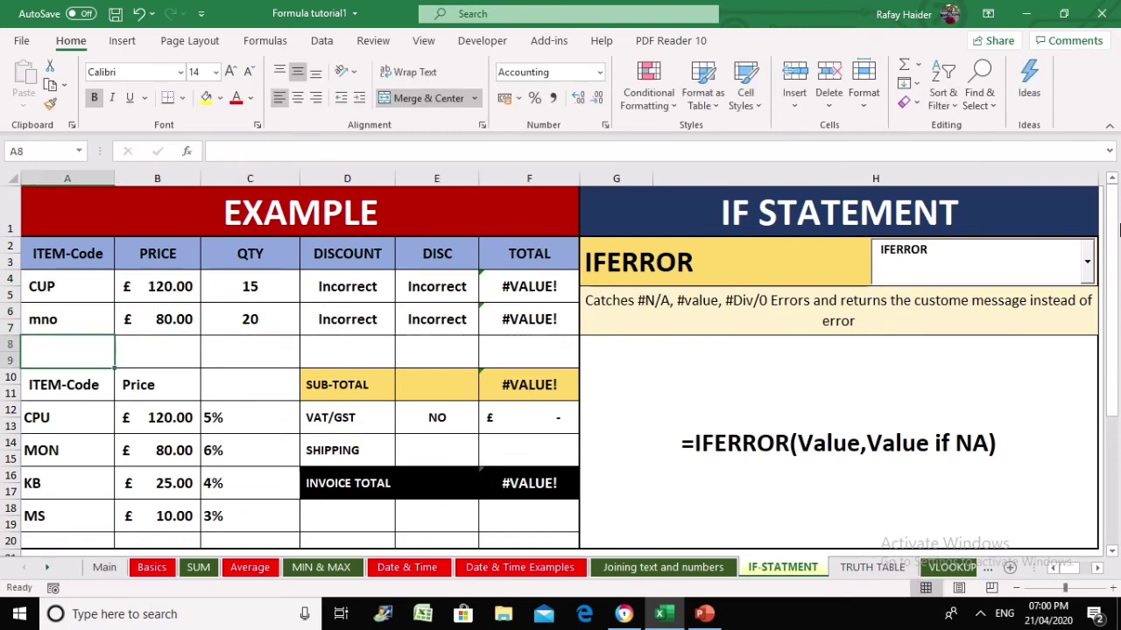
- Wrap the (B4*C4)-E4 calculation in F4 in an IFERROR function, followed by a comma for the value_if_error argument
key(Up)
key(Right)
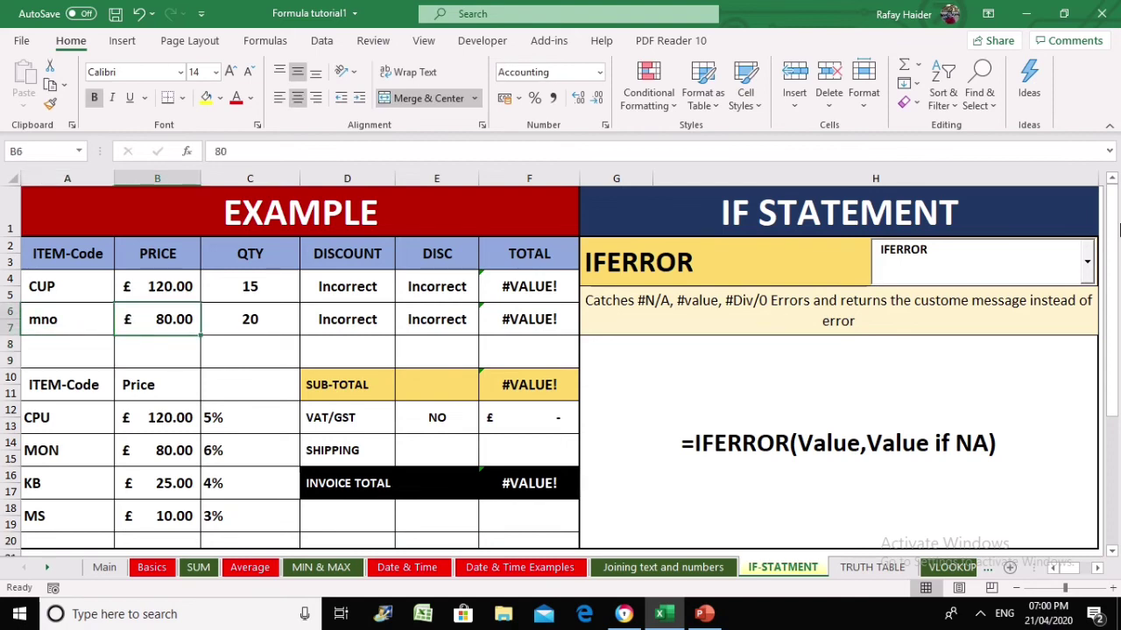
key(Right)
key(Right)
key(Right)
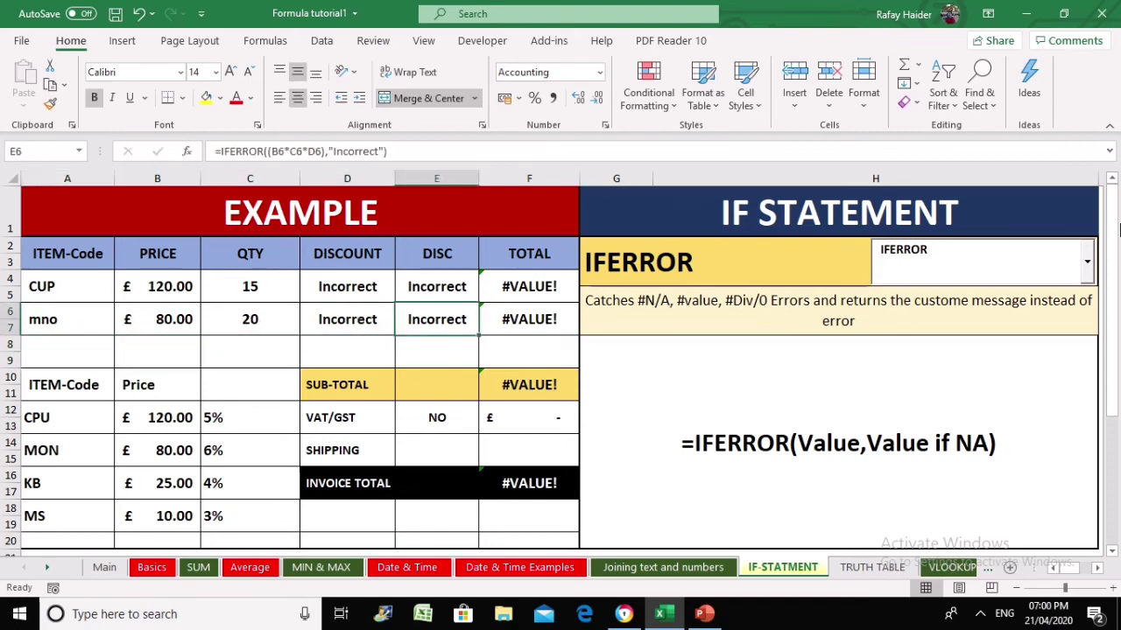
key(Right)
key(Up)
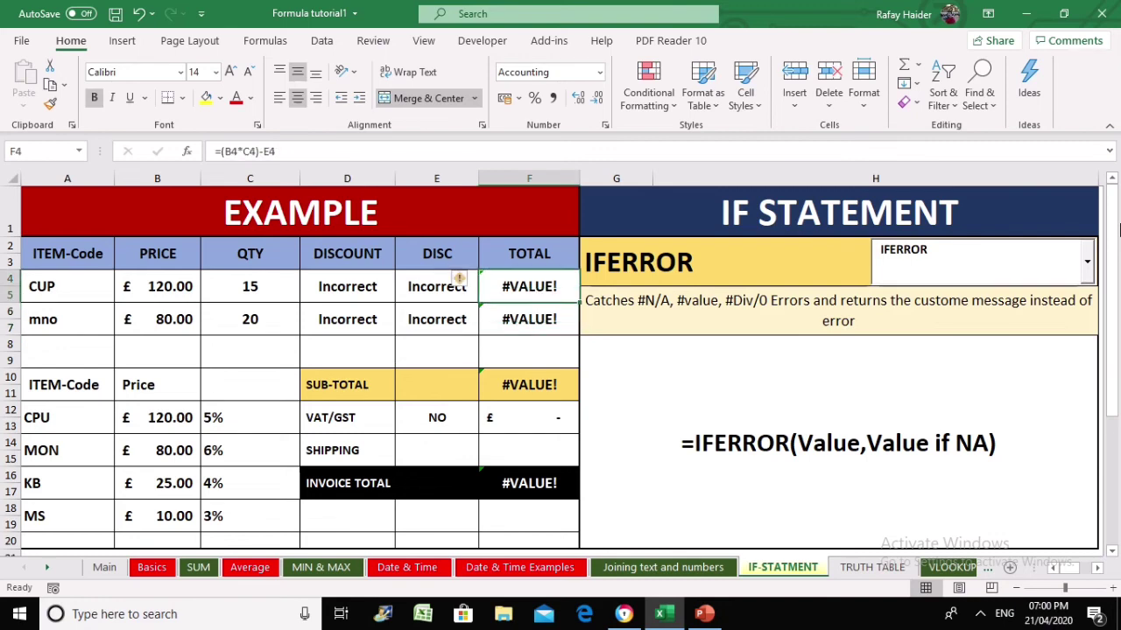
key(F2)
key(Home)
key(Right)
key(Right)
text(iferro)
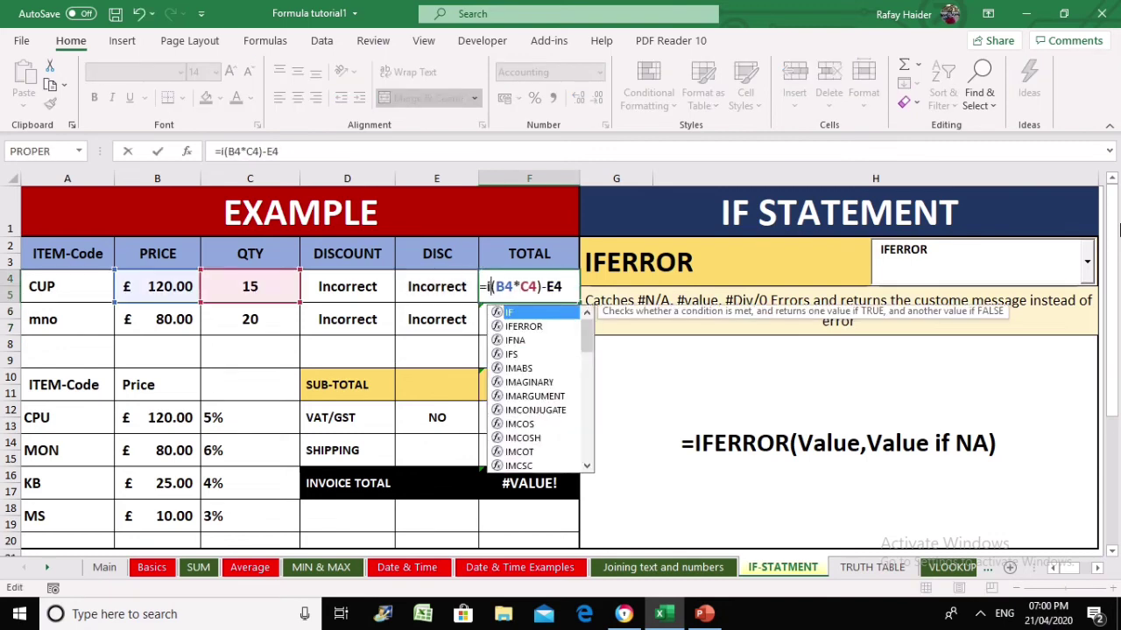
text(r)
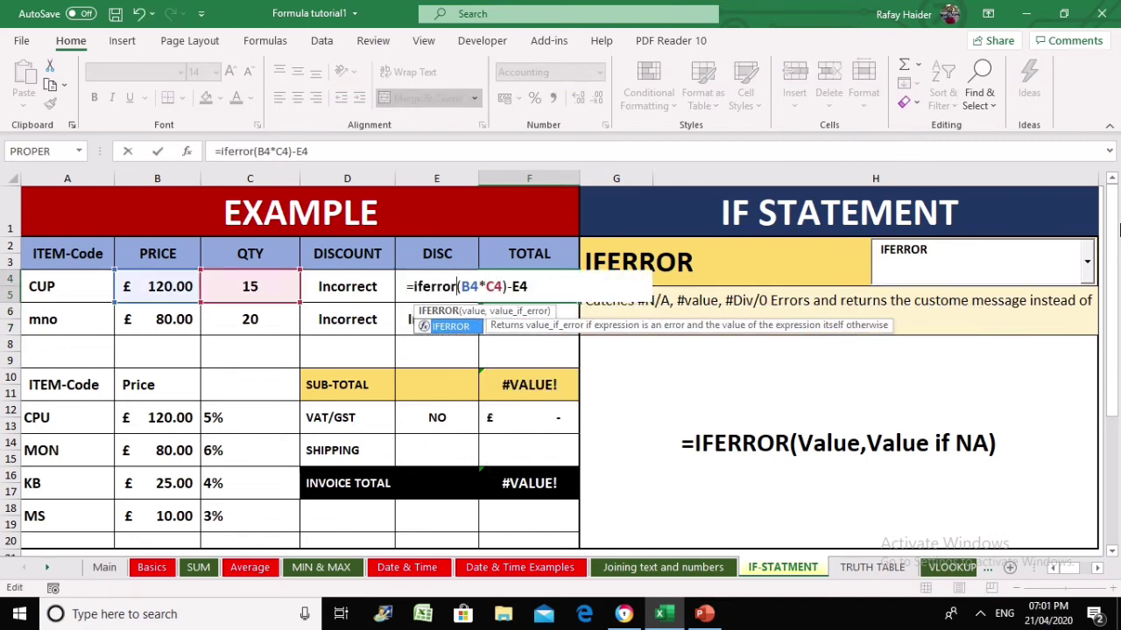
text(()
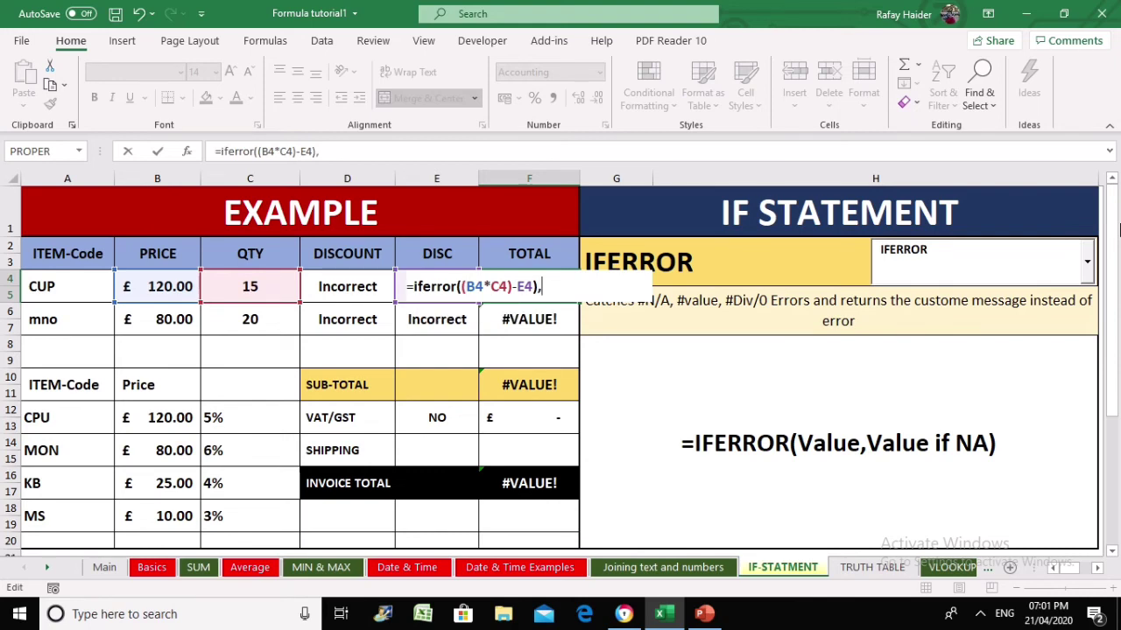
- Add "incorrect" in quotes as the value_if_error text in F4, close the parenthesis and try to enter the formula
text("inc)
key(BackSpace)
key(BackSpace)
text(correct)
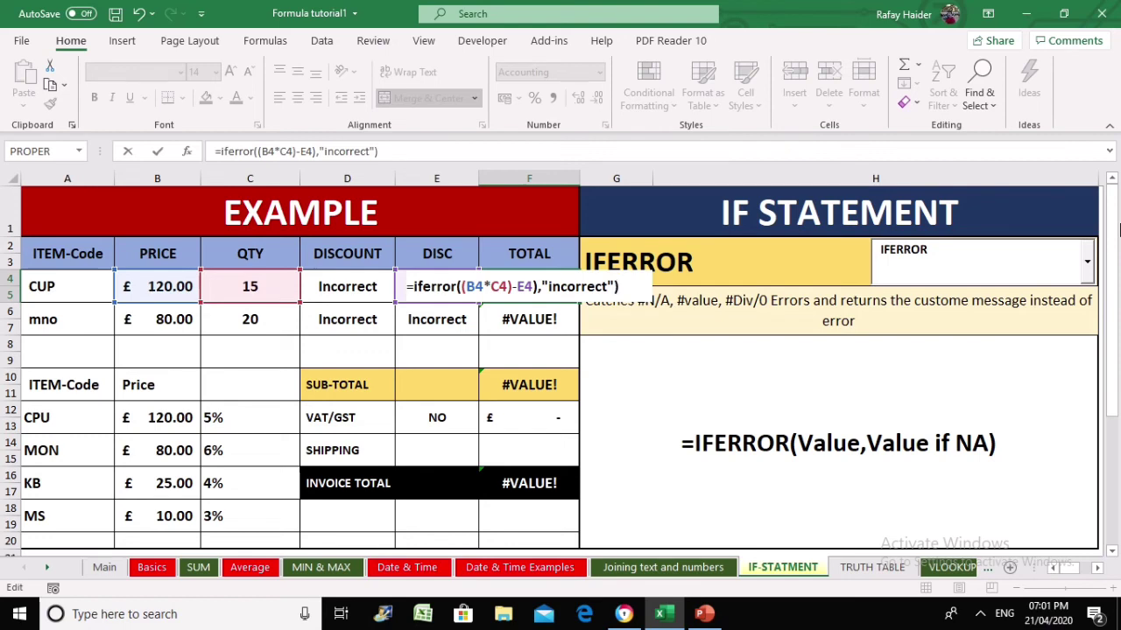
key(Return)
key(Return)
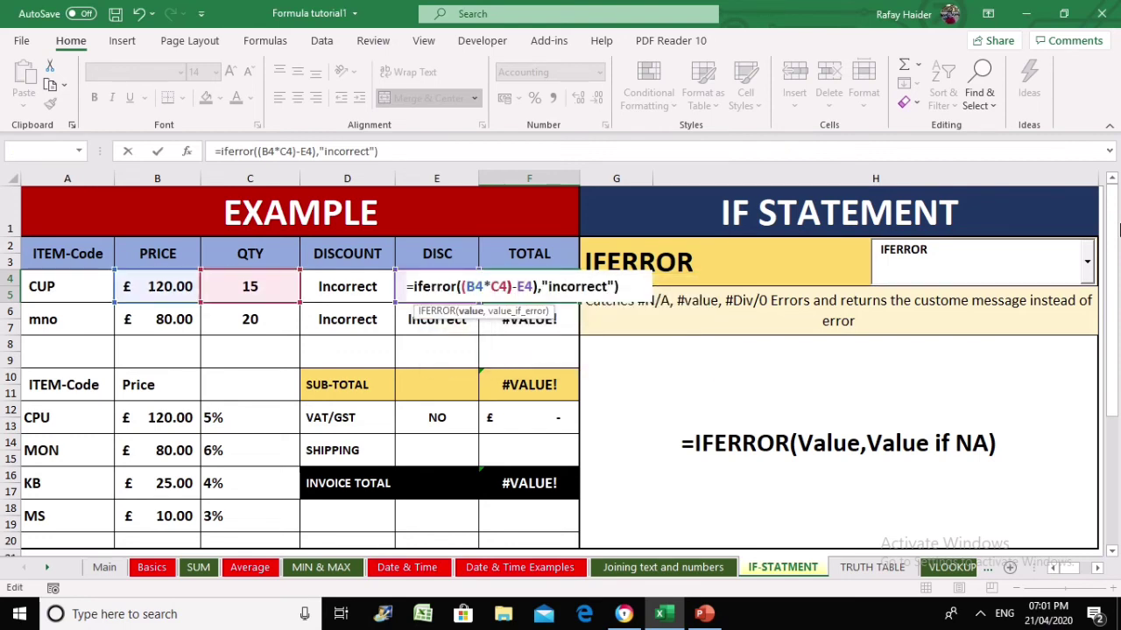
- Remove the extra closing parenthesis after E4 in the F4 formula and enter =IFERROR((B4*C4)-E4,"incorrect")
key(Left)
key(Left)
key(BackSpace)
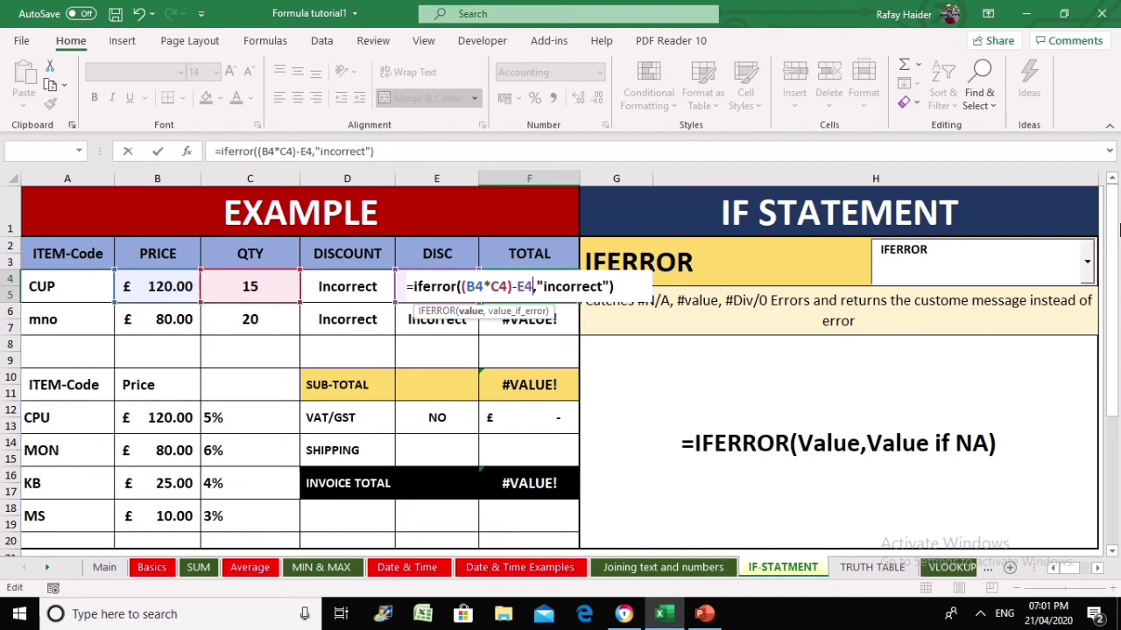
key(Return)
- Copy the F4 IFERROR total formula to F6
key(Up)
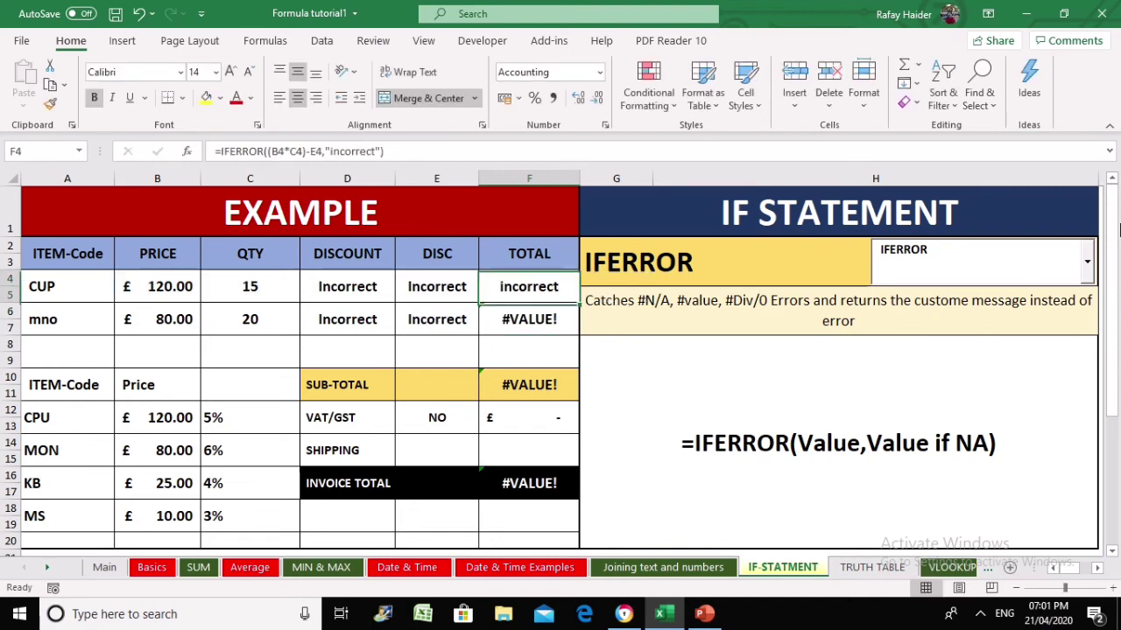
key(ctrl+c)
key(Down)
key(Return)
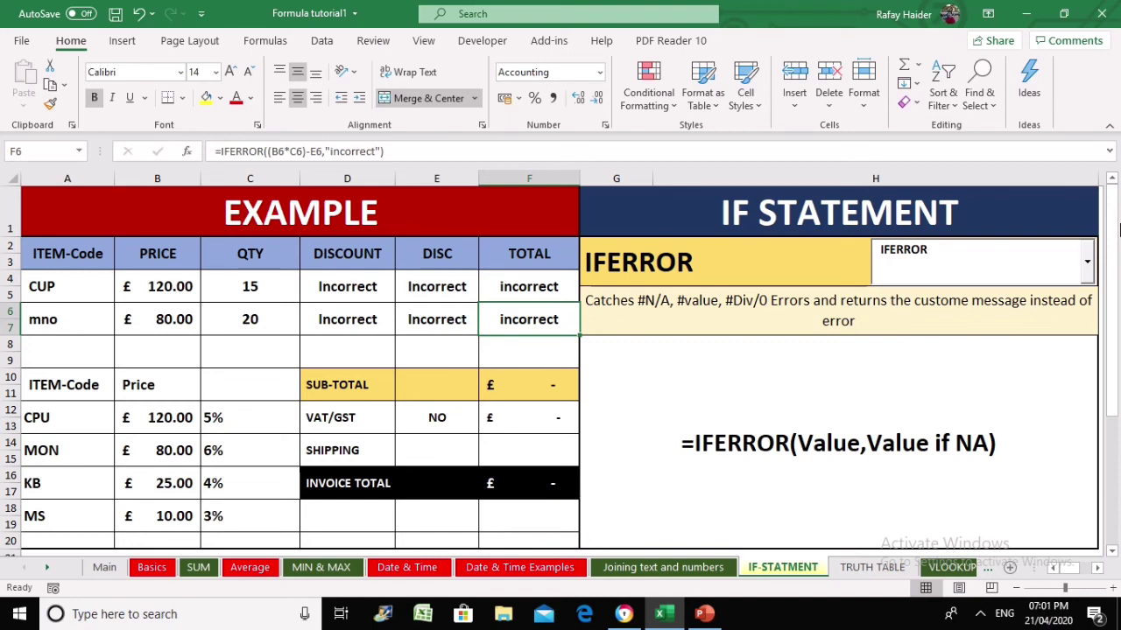
- Re-enter the second item code in A6 in capitals as MNO
key(Left)
key(Left)
key(Left)
key(Left)
key(Up)
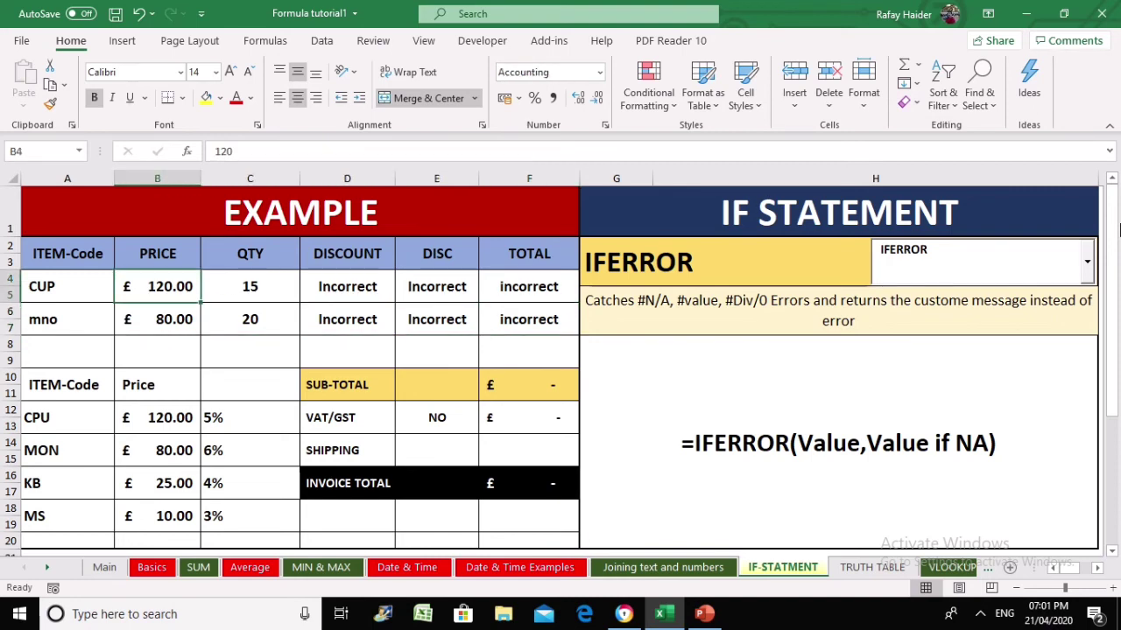
key(Up)
key(Left)
key(Down)
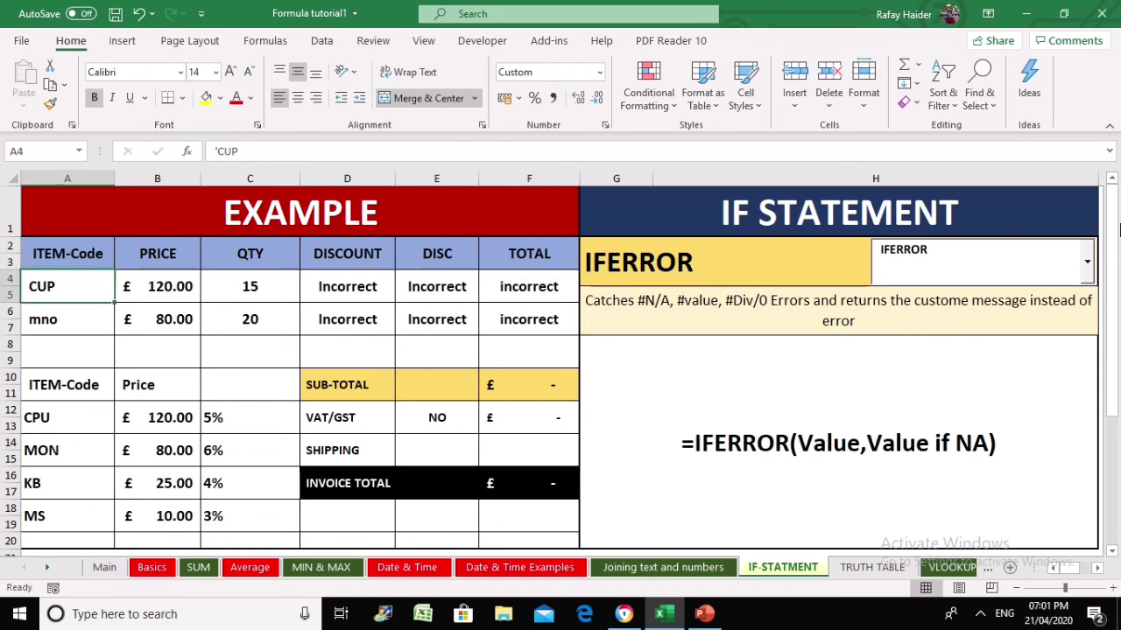
key(Down)
key(Down)
key(Caps_Lock)
text(MNO)
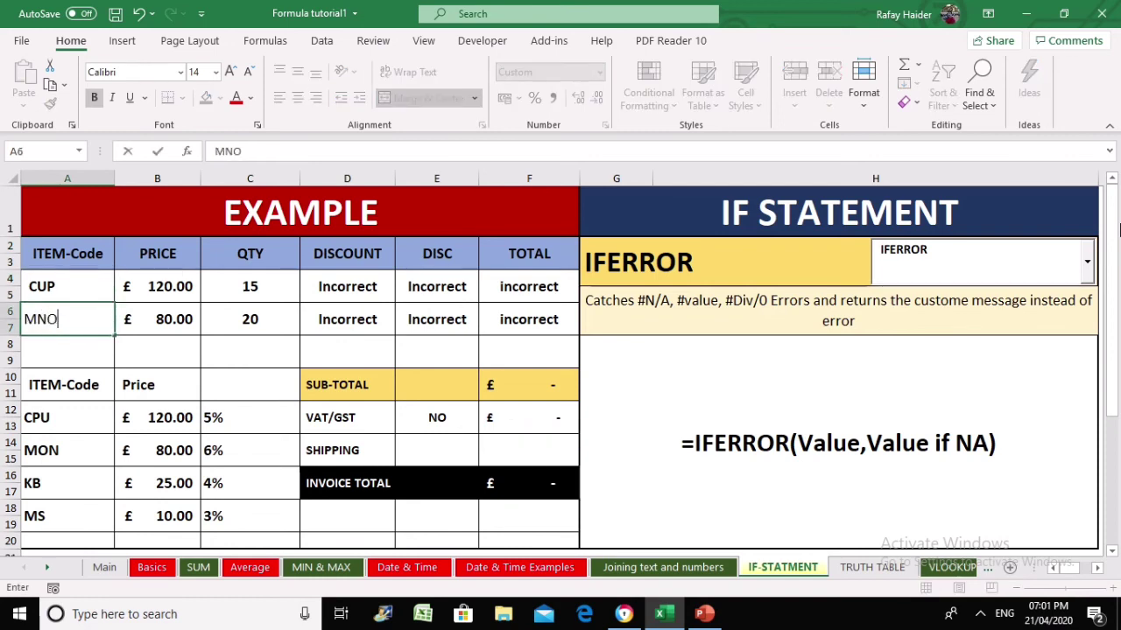
key(Return)
- Set the second item code in A6 to the valid code MON
key(Up)
key(Up)
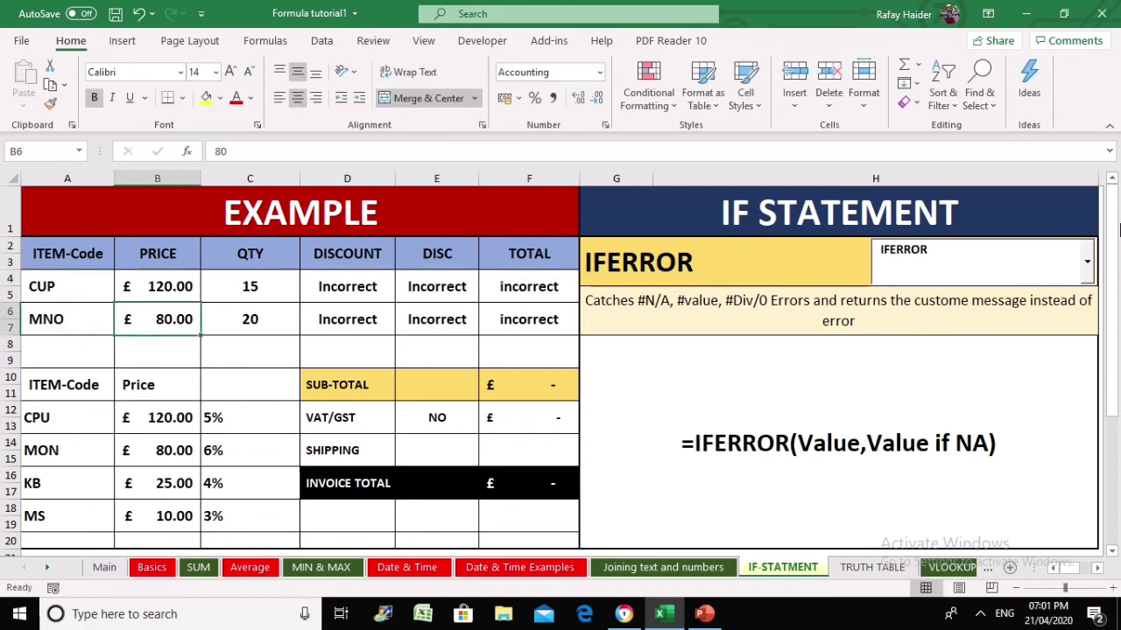
key(Down)
text(MON)
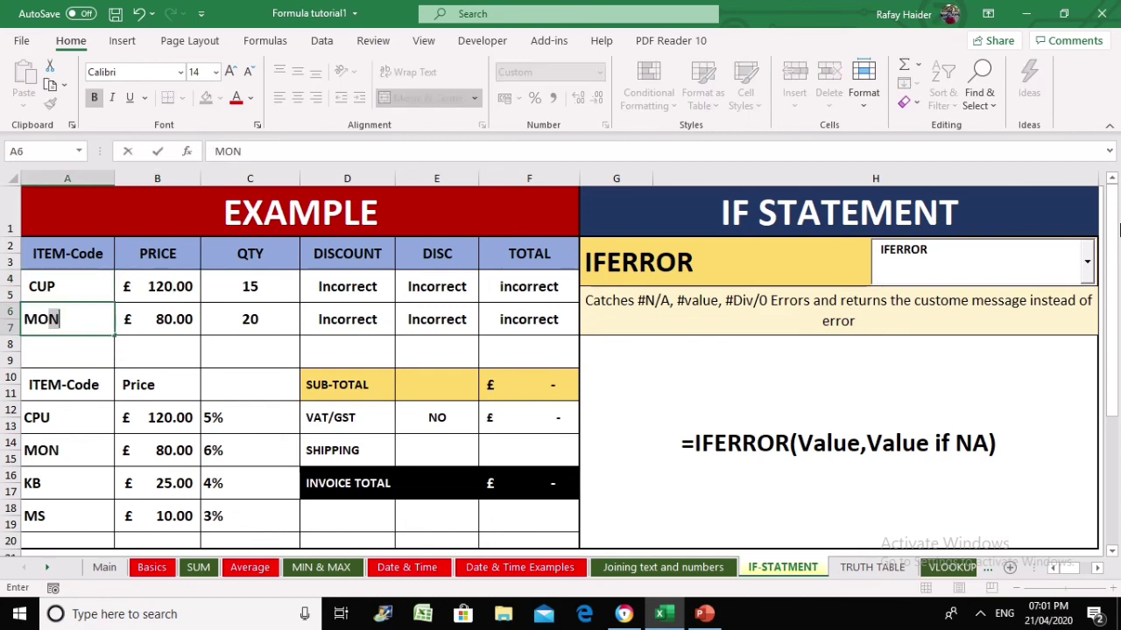
key(Return)
- Set the first item code in A4 to CPU
key(Up)
key(Up)
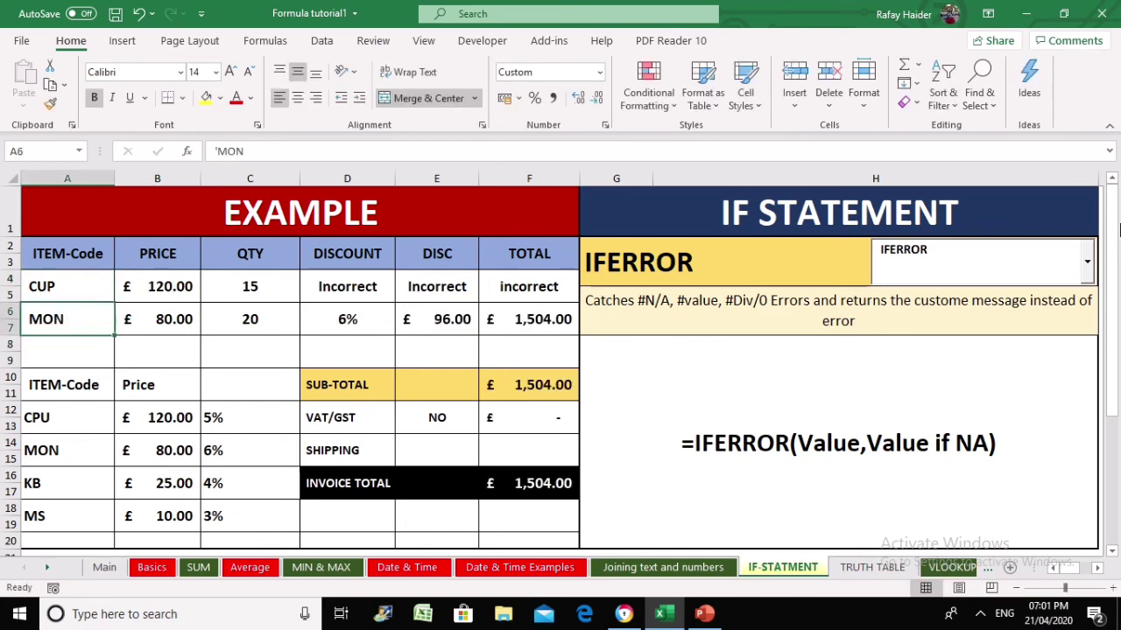
text(CPU)
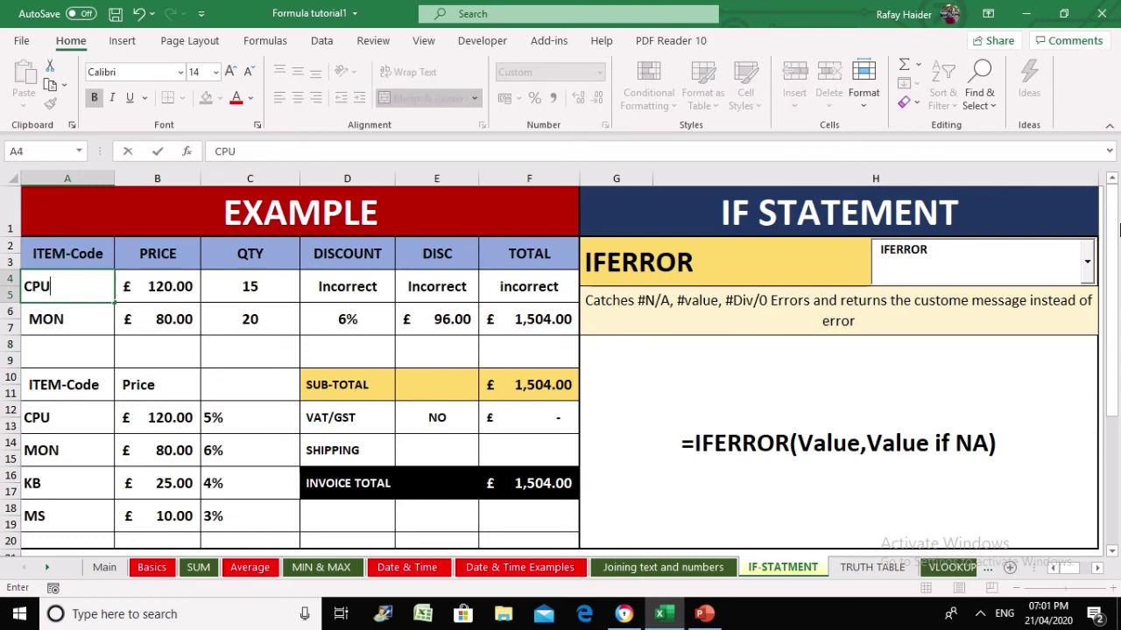
key(Return)
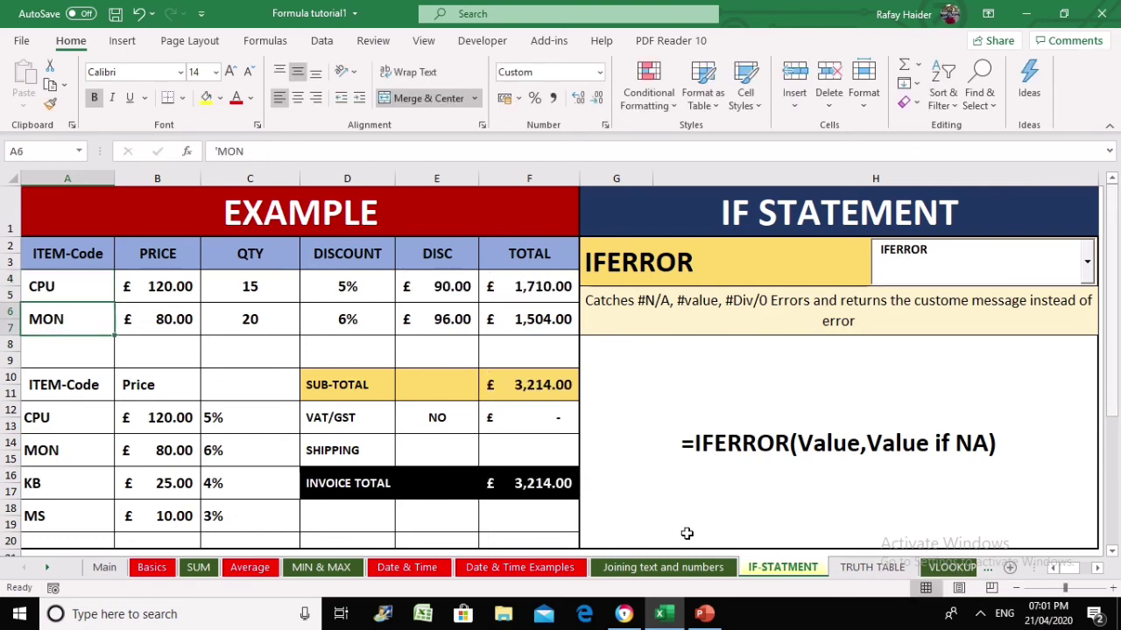
- Draft the error types #N/A #VALUE #DIV/0 in the IFERROR syntax cell G8, highlight #N/A, and discard the entry
click(718, 449)
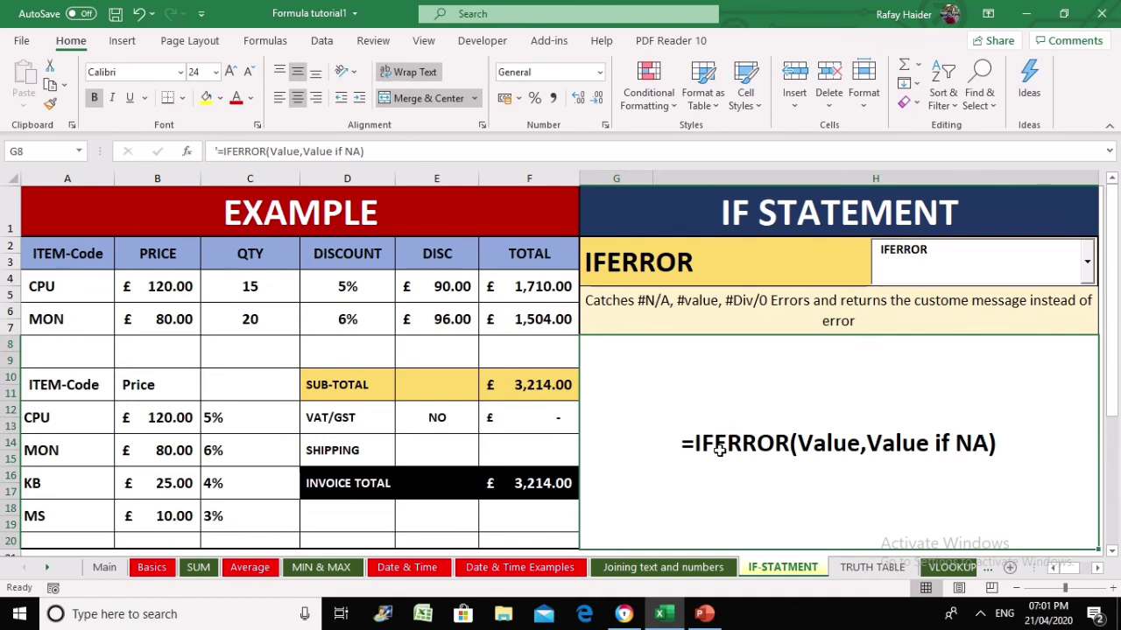
text(#)
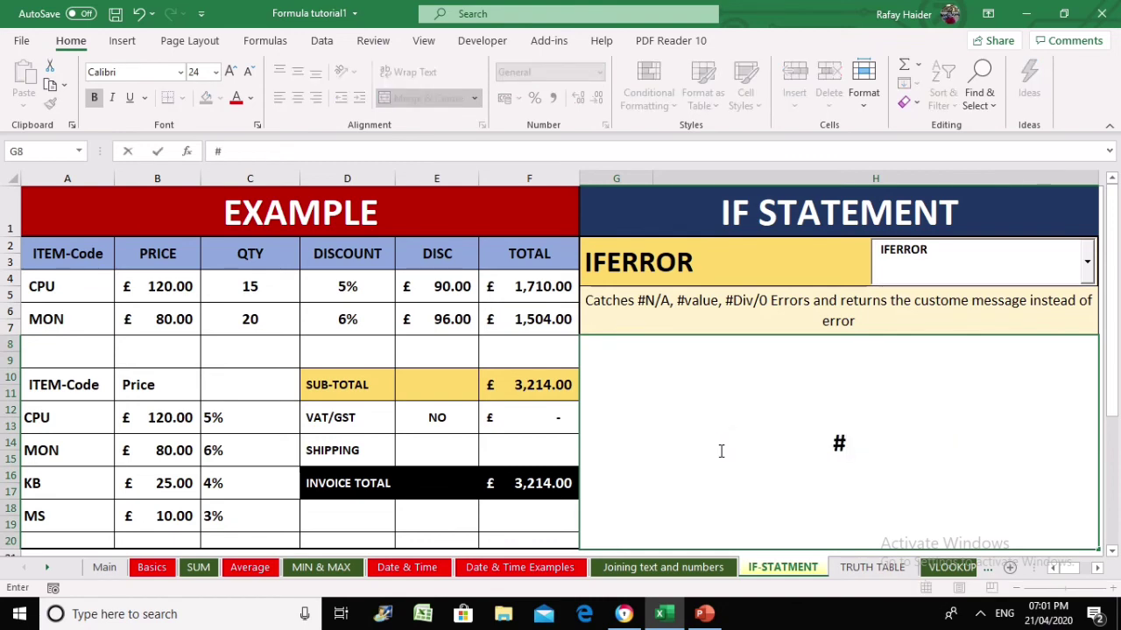
text(N/A)
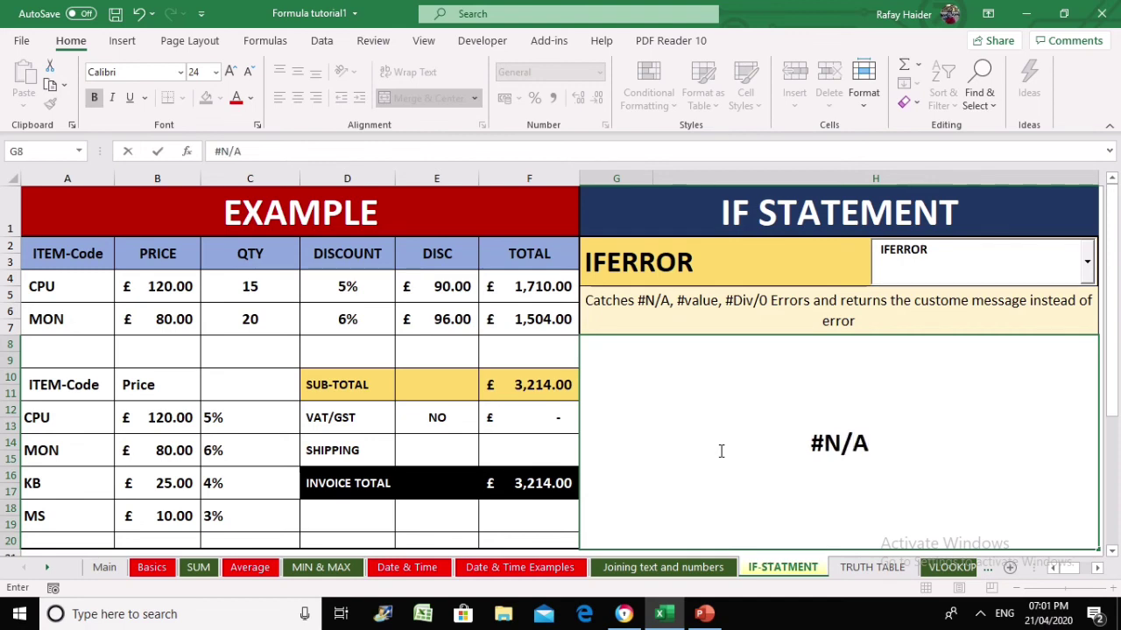
text( #VALUE #)
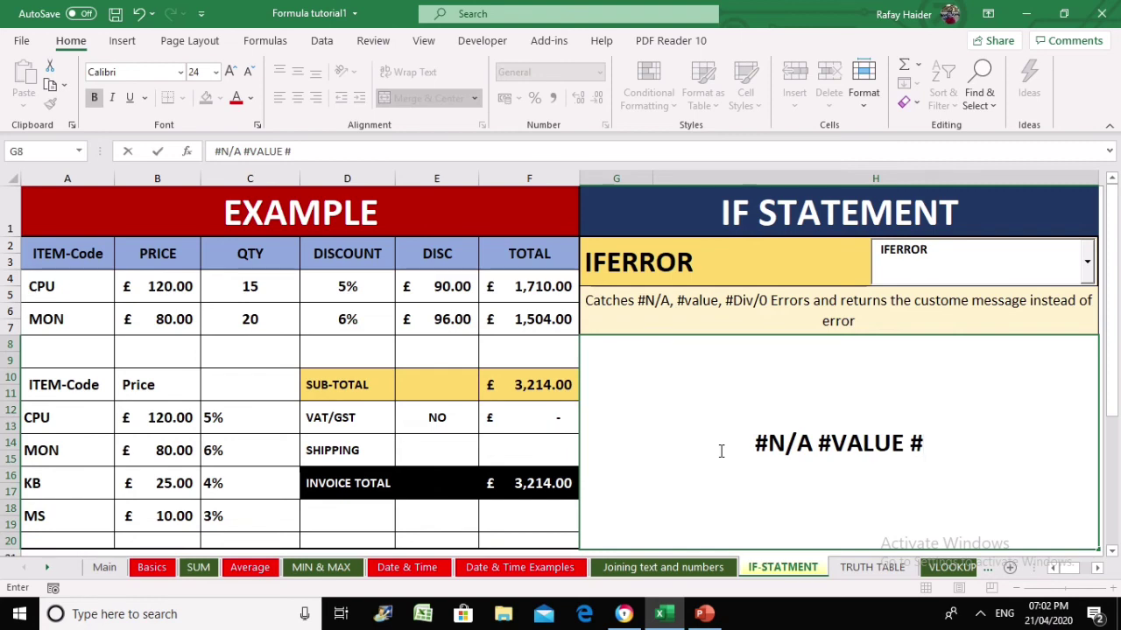
text(DIV/0)
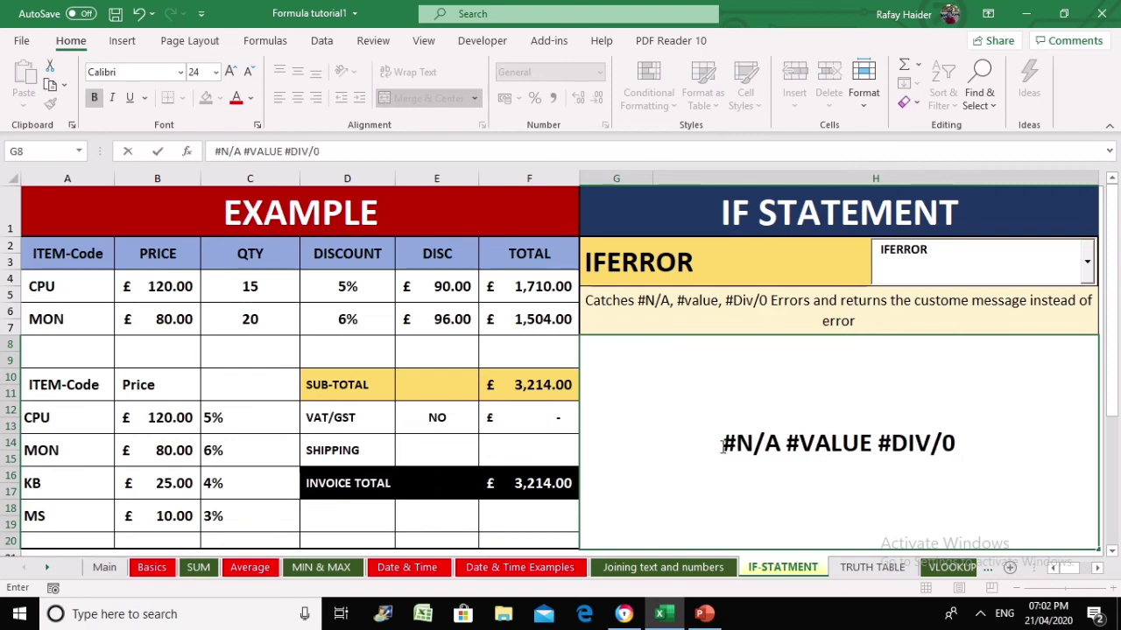
drag(727, 447, 780, 446)
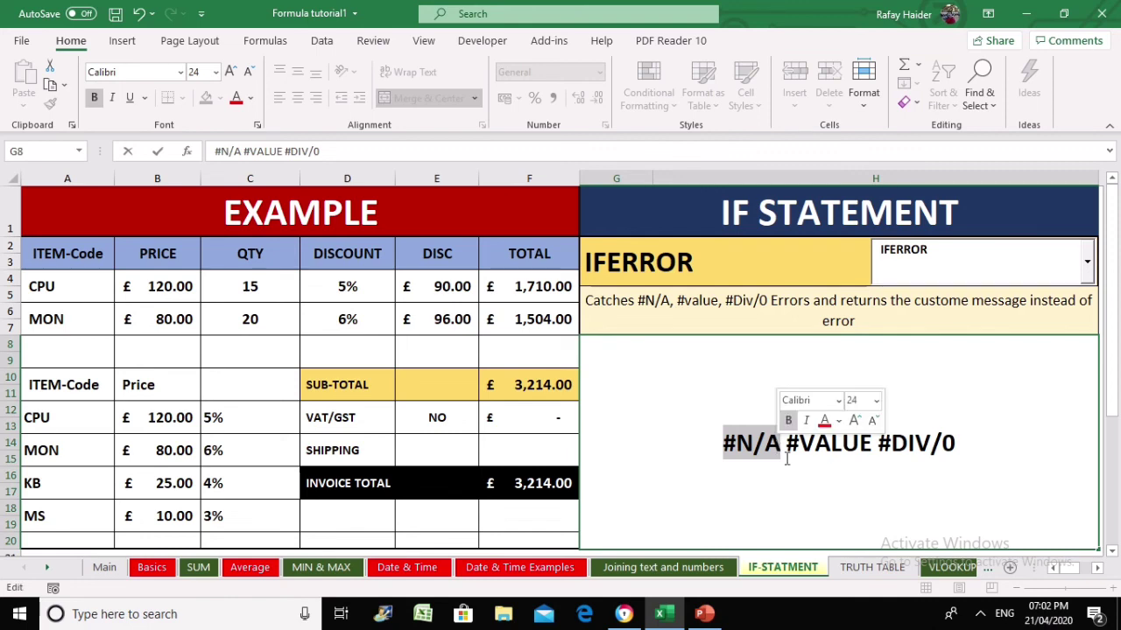
key(Escape)
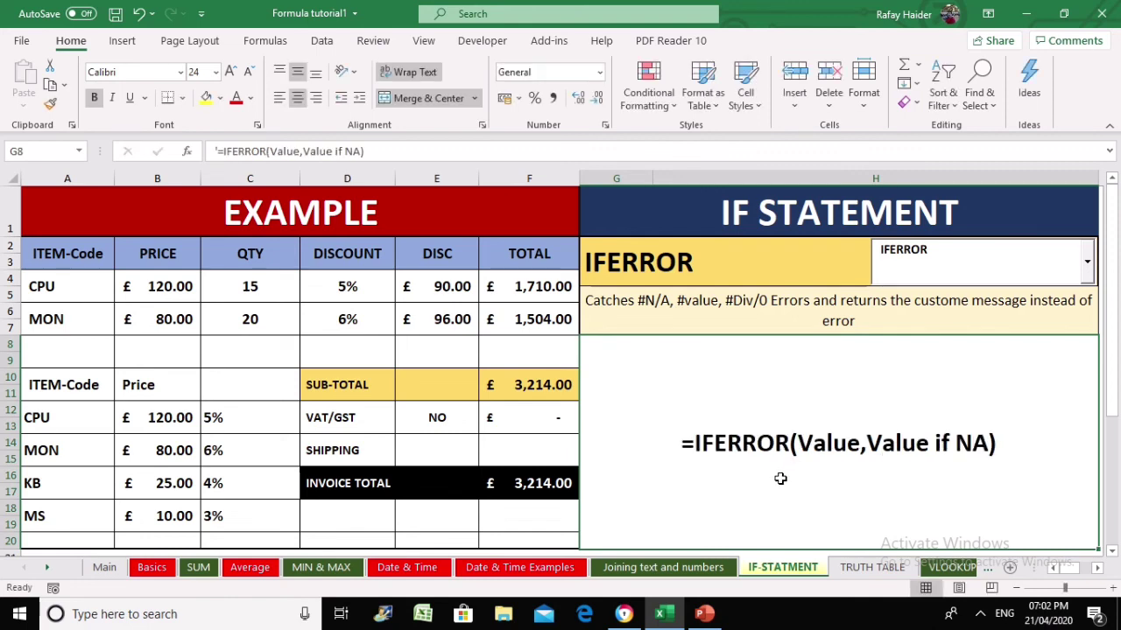
- Review the discount formula in D4 and browse the function selector's list from IFERROR to NOT, keeping IFERROR chosen
click(347, 286)
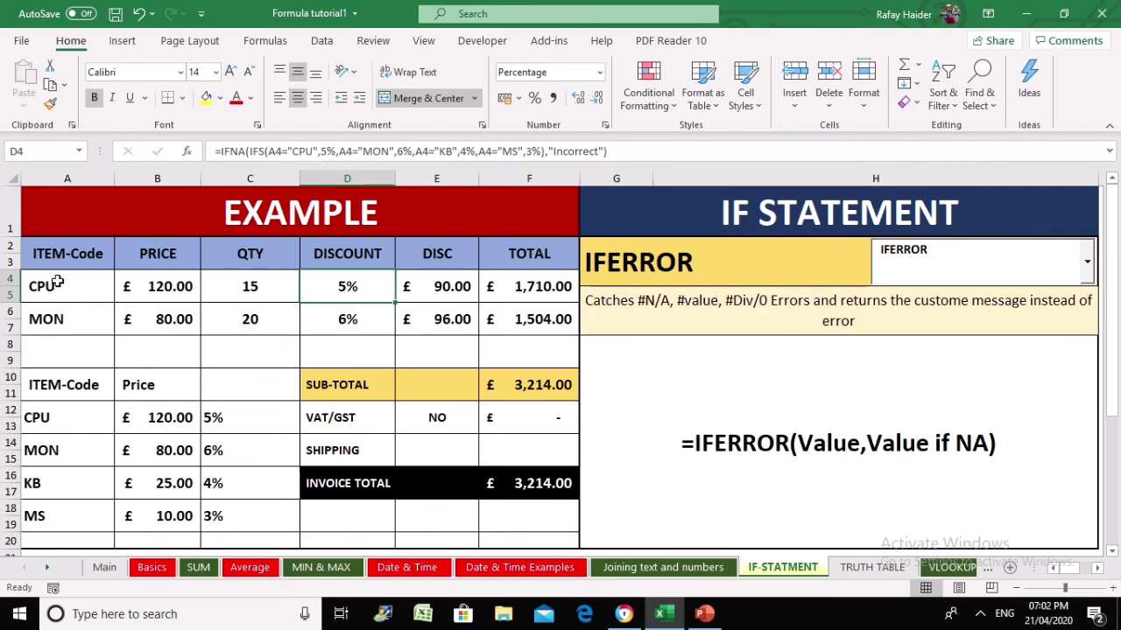
click(732, 493)
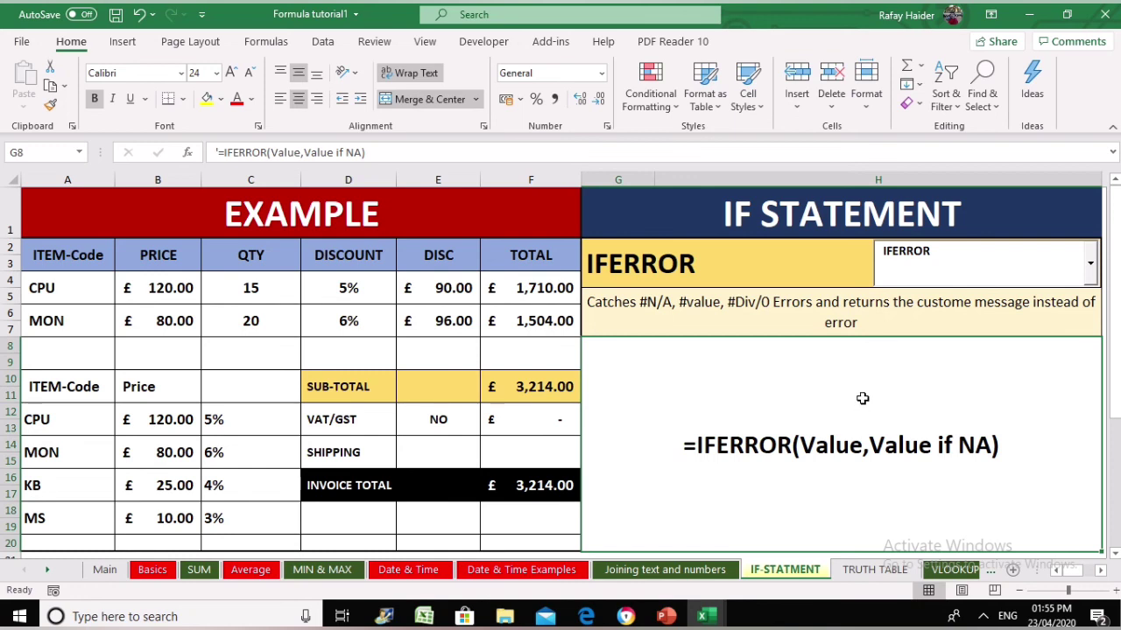
click(1090, 265)
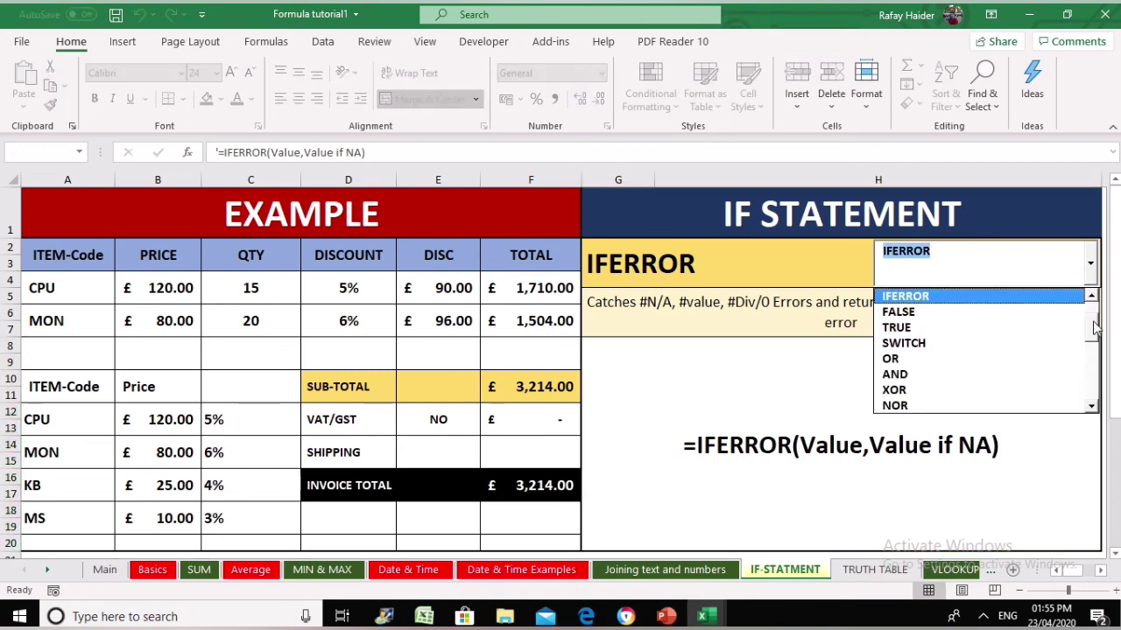
drag(1094, 326, 1094, 338)
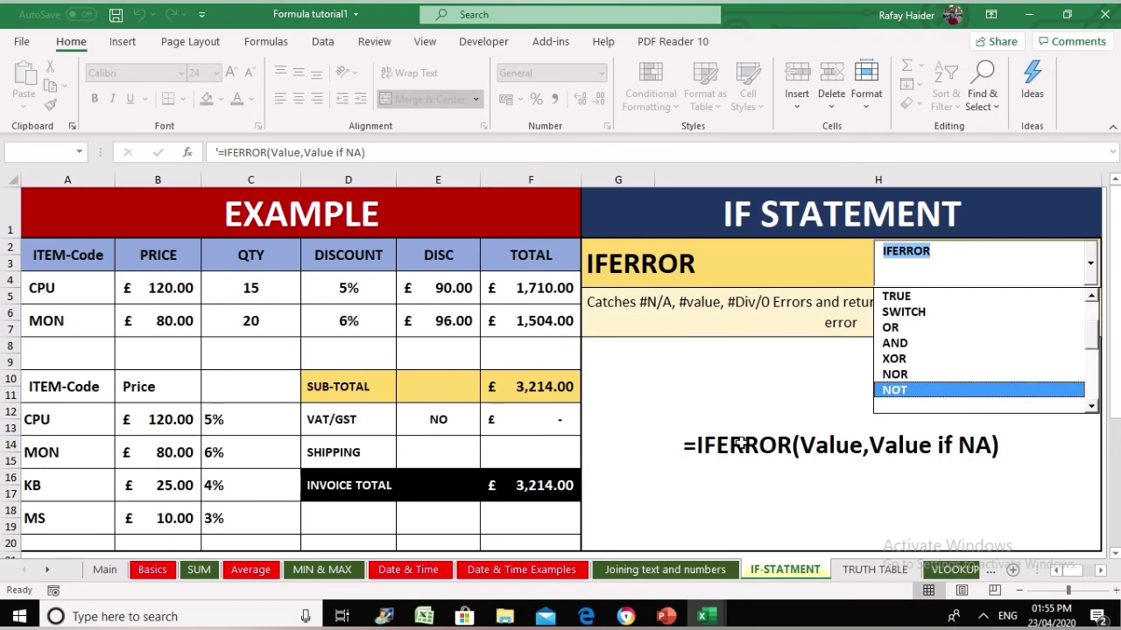
click(739, 444)
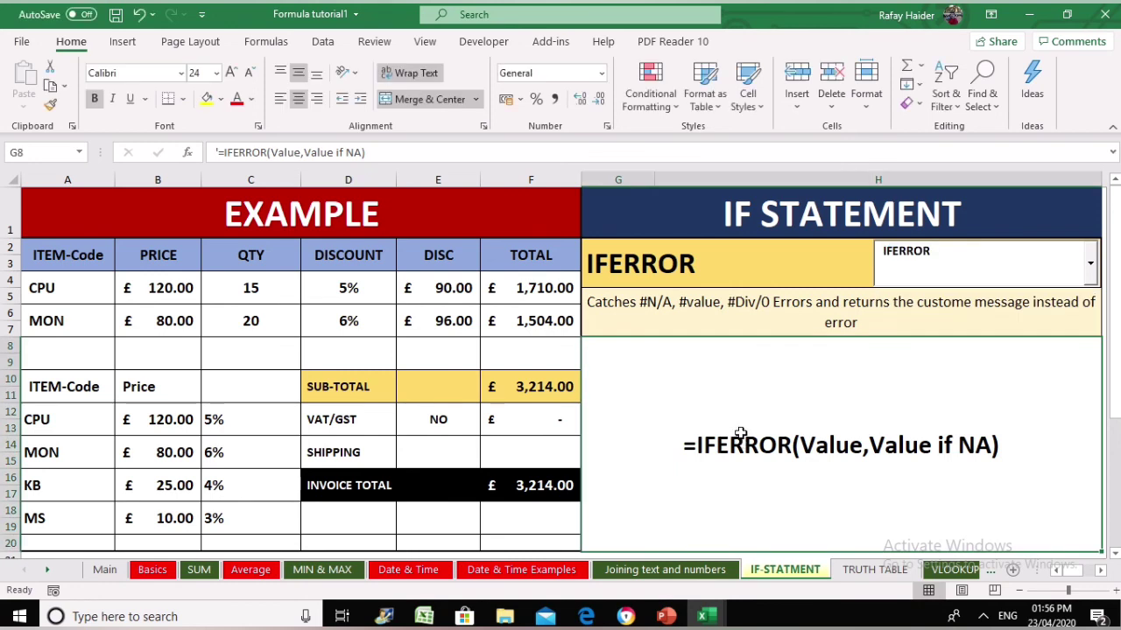